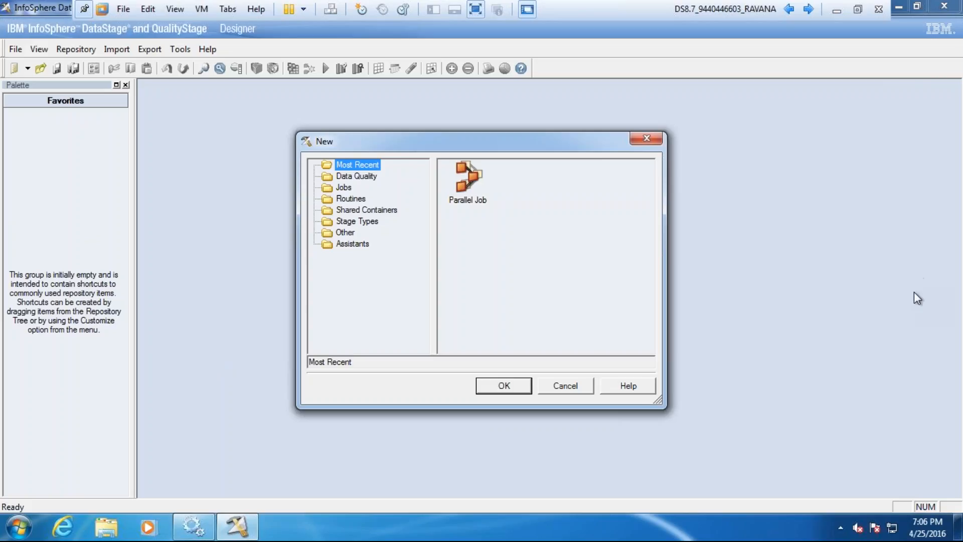
Step: Dismiss the new-item dialog, then display the Repository pane in place of the Palette
left_click(576, 384)
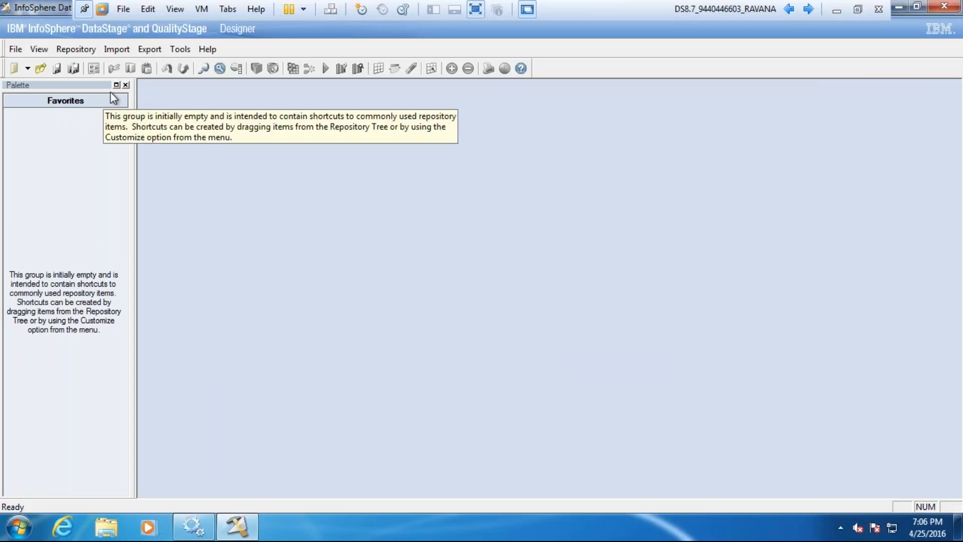
left_click(47, 48)
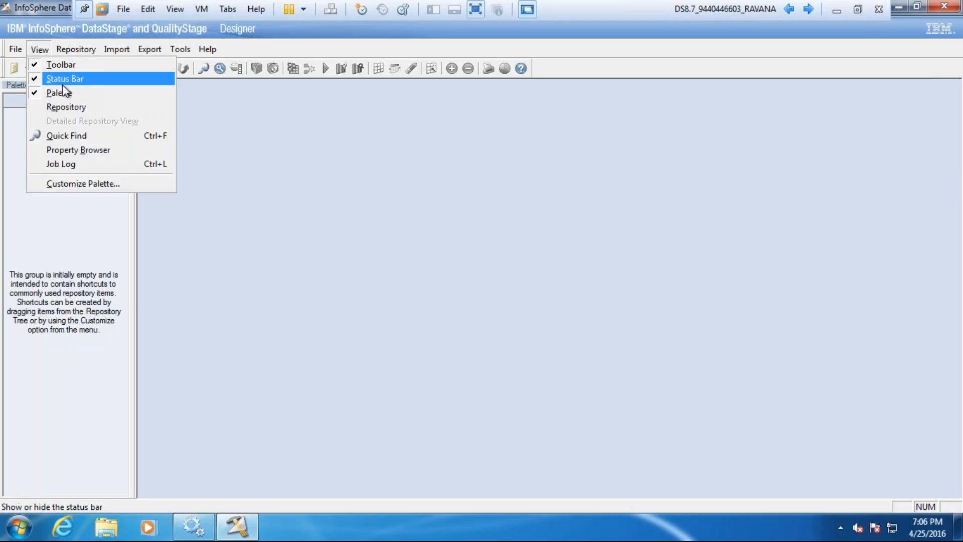
left_click(67, 106)
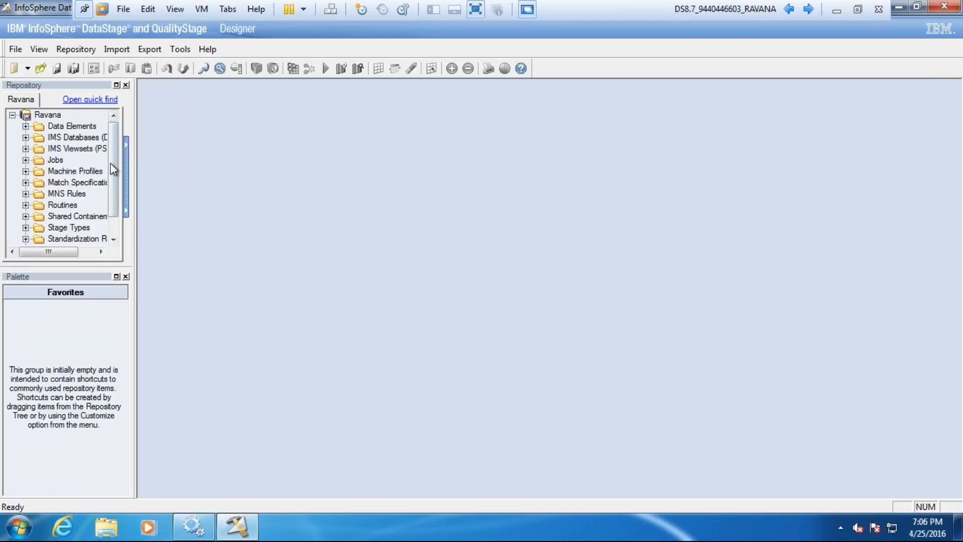
left_click(126, 277)
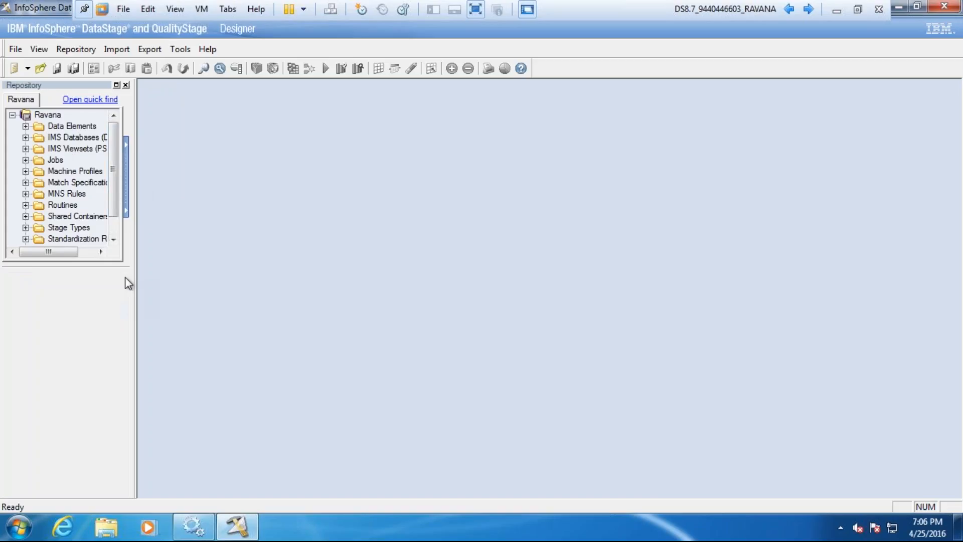
Step: Create a new folder inside the Jobs repository folder and name it with the person's first name
left_click(25, 160)
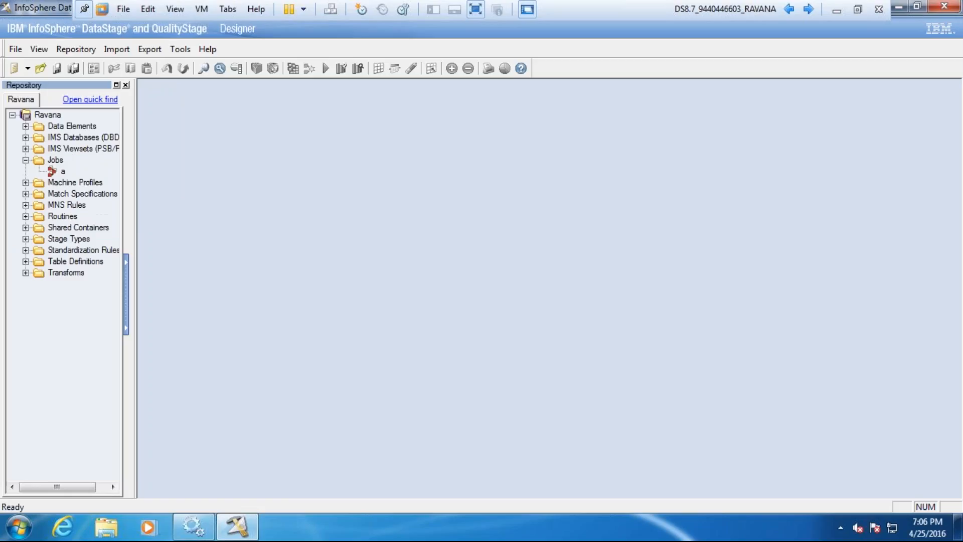
left_click(54, 161)
right_click(55, 161)
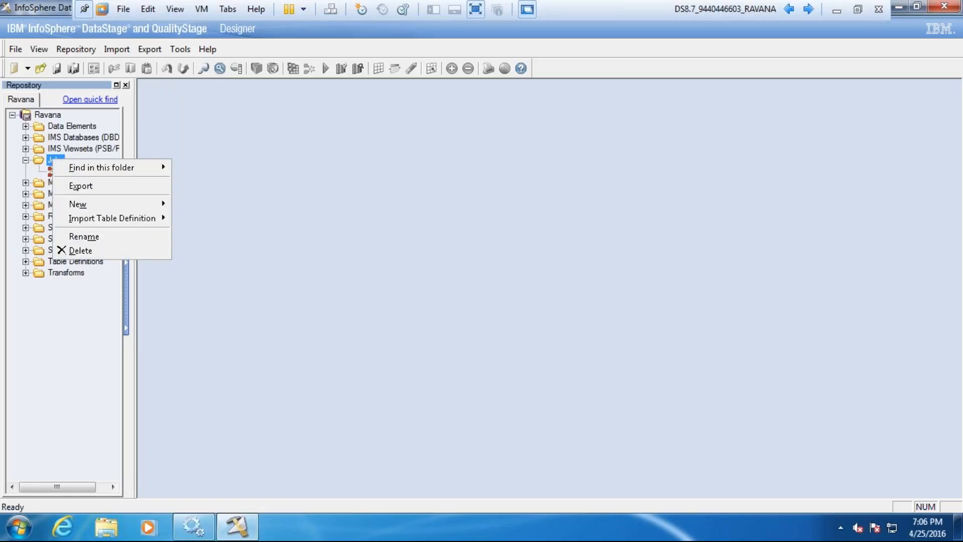
mouse_move(132, 206)
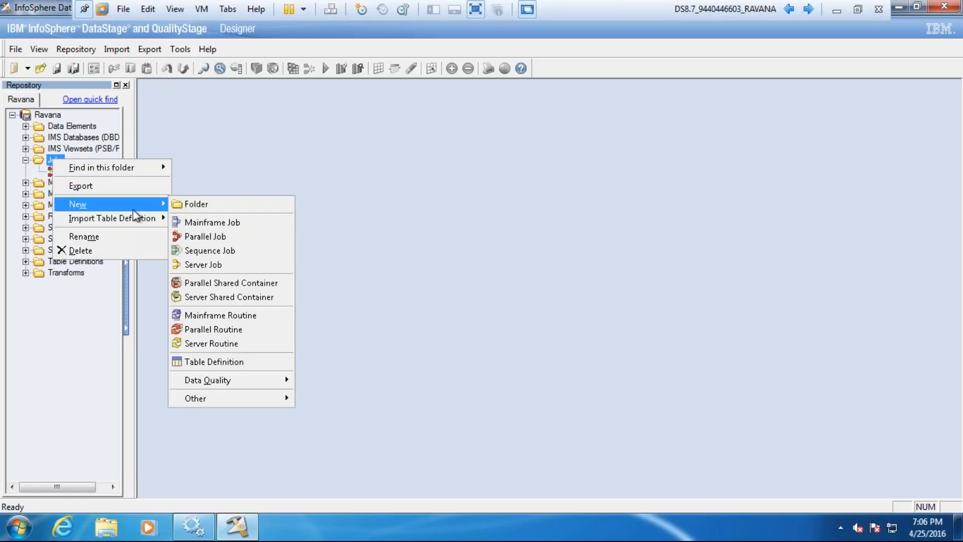
left_click(197, 203)
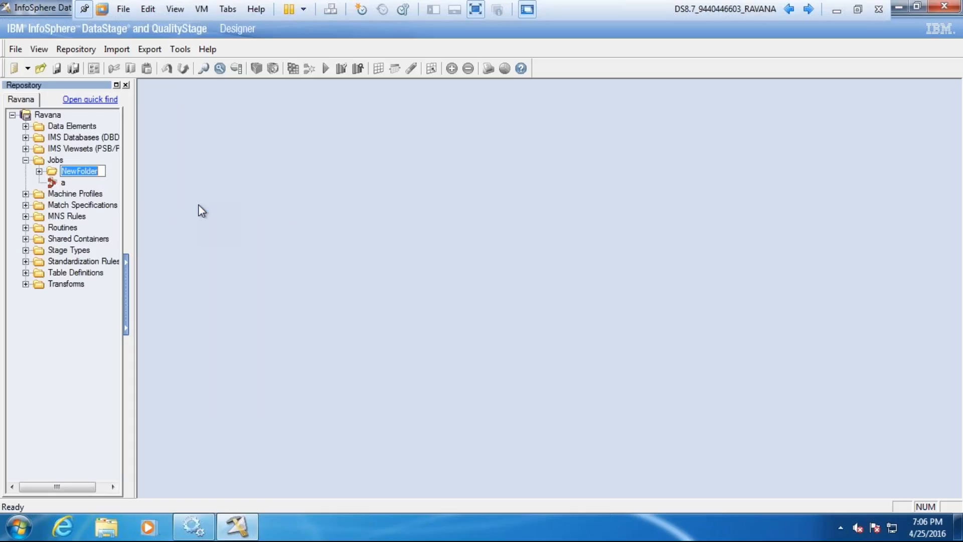
type("Nasir")
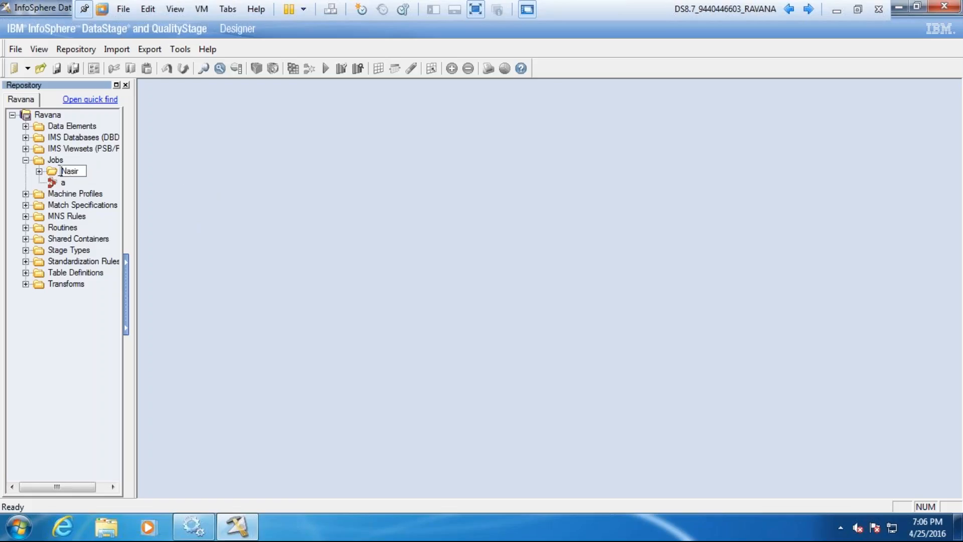
key("Return")
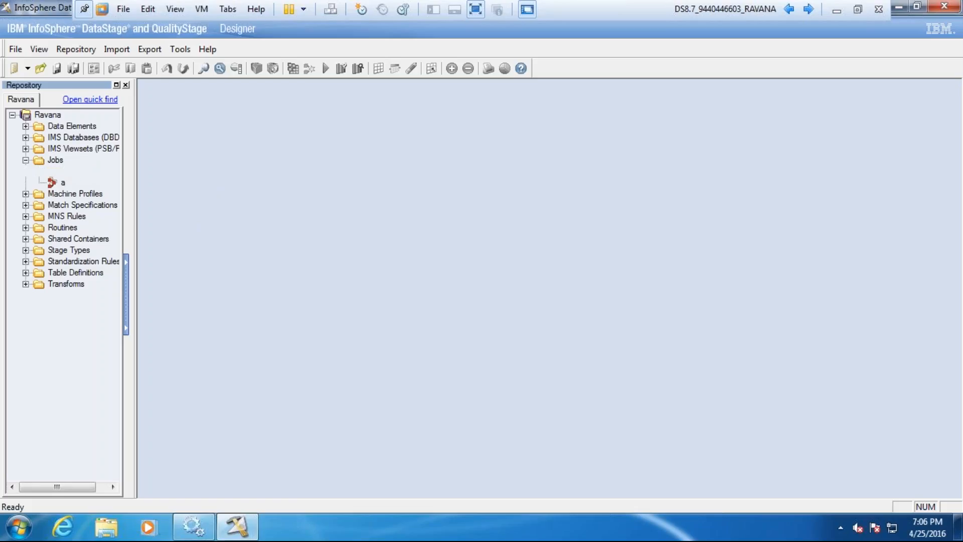
Step: Create a new parallel job in the new personal folder under Jobs and maximize its design window
right_click(69, 173)
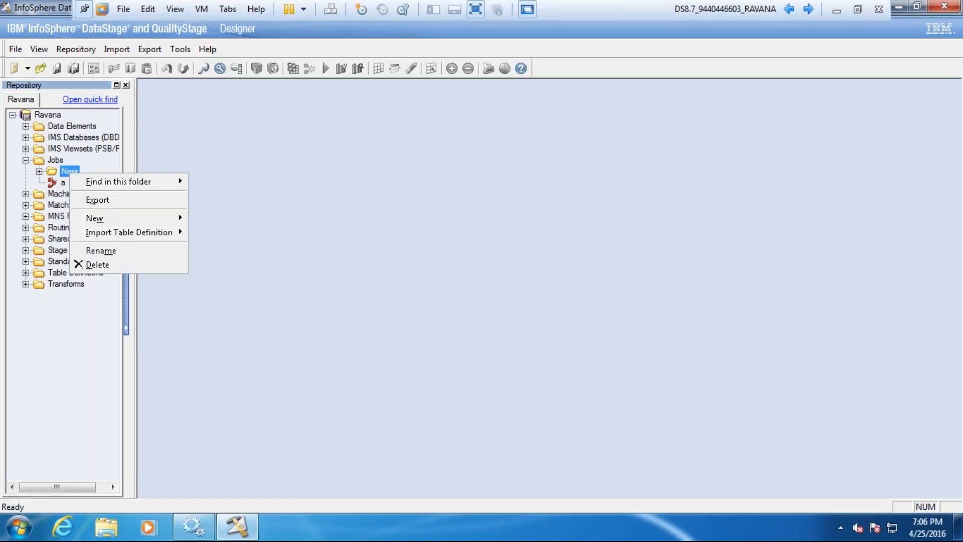
mouse_move(158, 219)
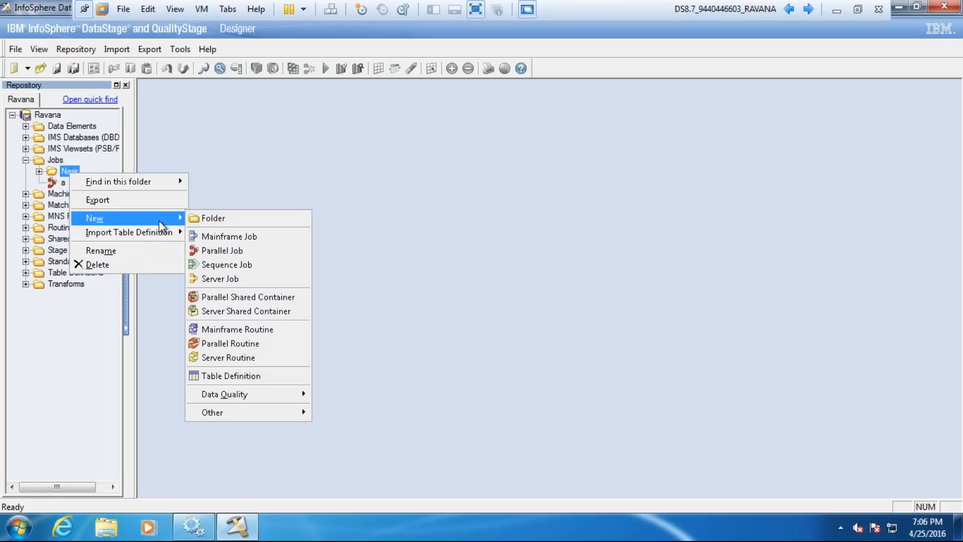
left_click(219, 252)
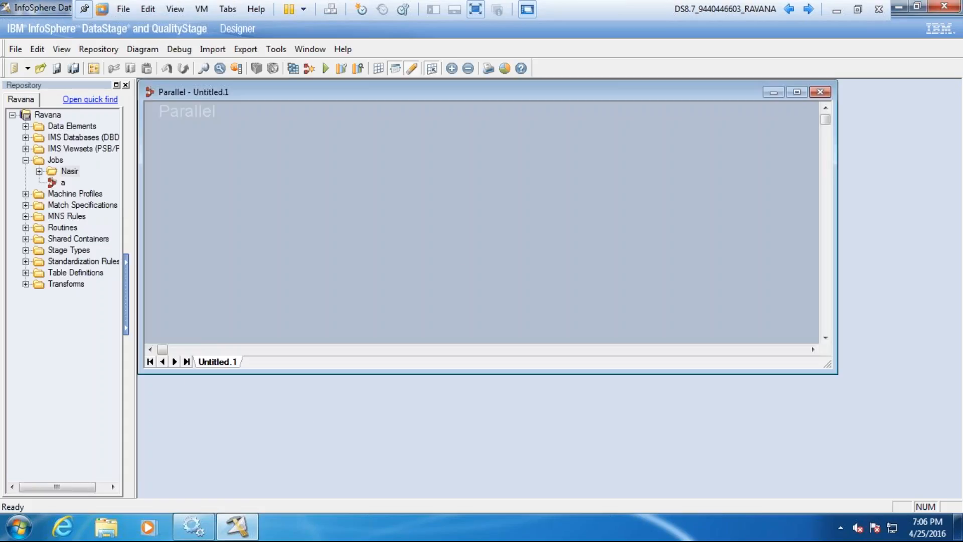
left_click(798, 92)
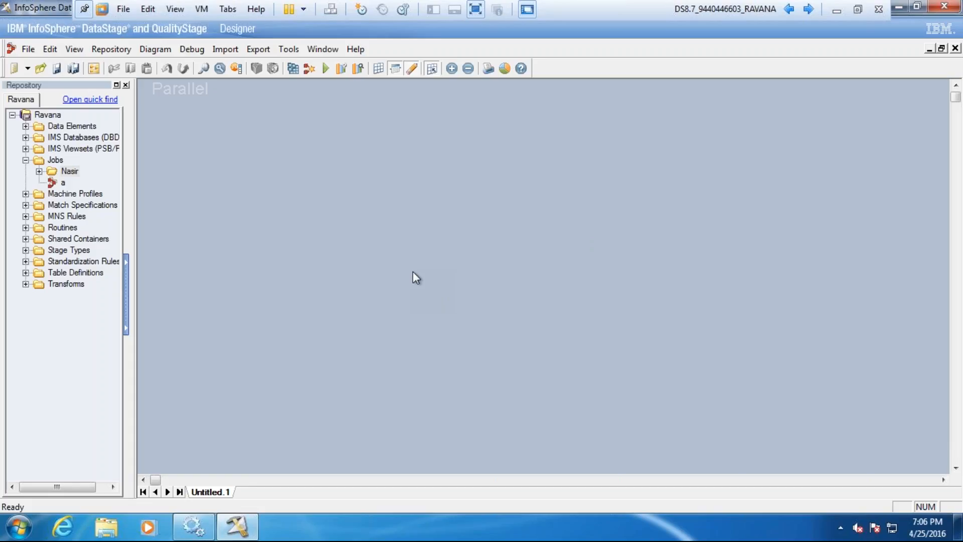
Step: Save the parallel job under the name File in the personal folder under Jobs
key("ctrl+s")
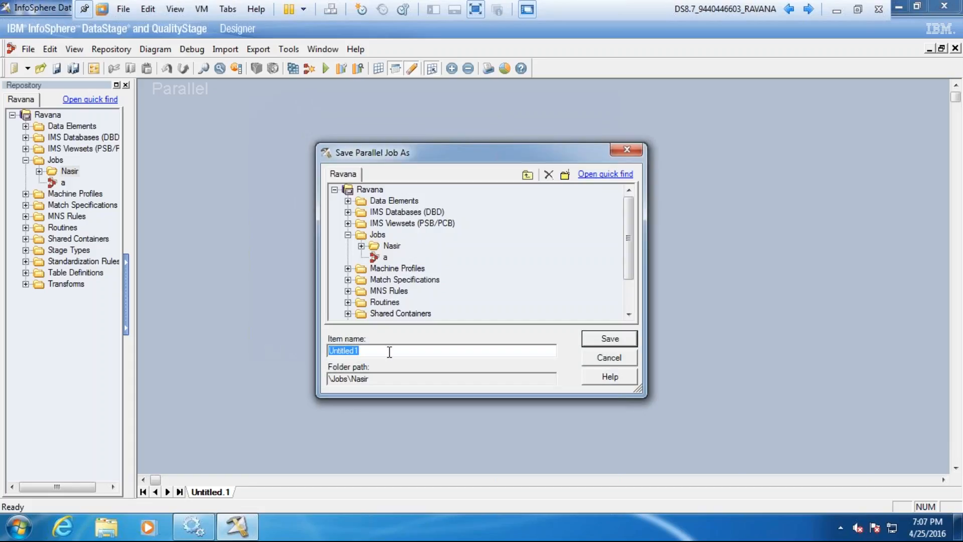
type("Fil")
key("BackSpace")
type("le")
left_click(594, 341)
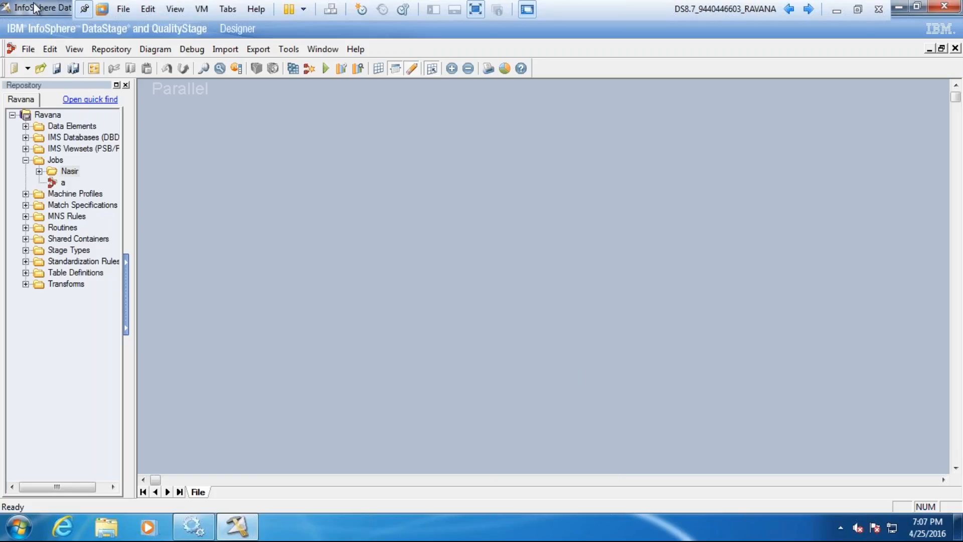
Step: Display the Palette again and dock it on the opposite side of the job canvas from the Repository
left_click(74, 49)
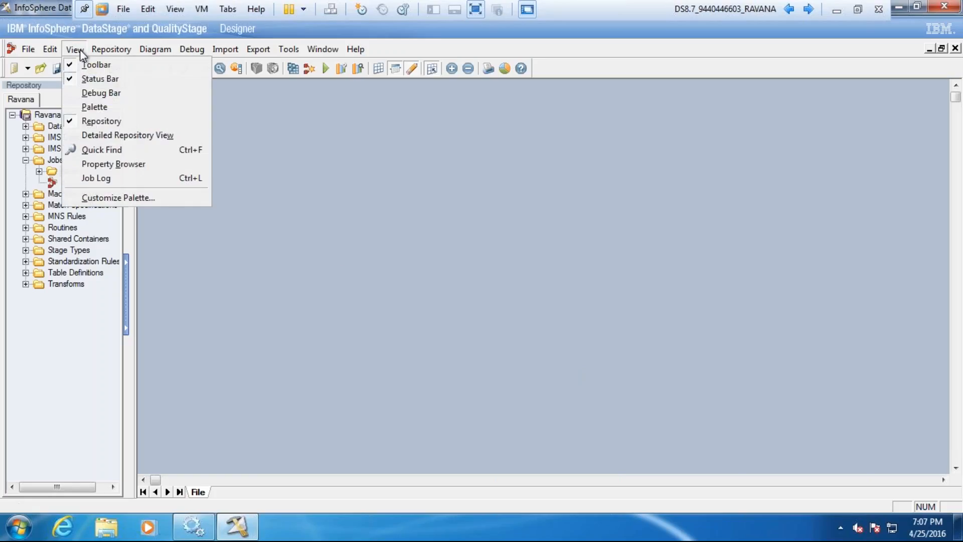
left_click(94, 104)
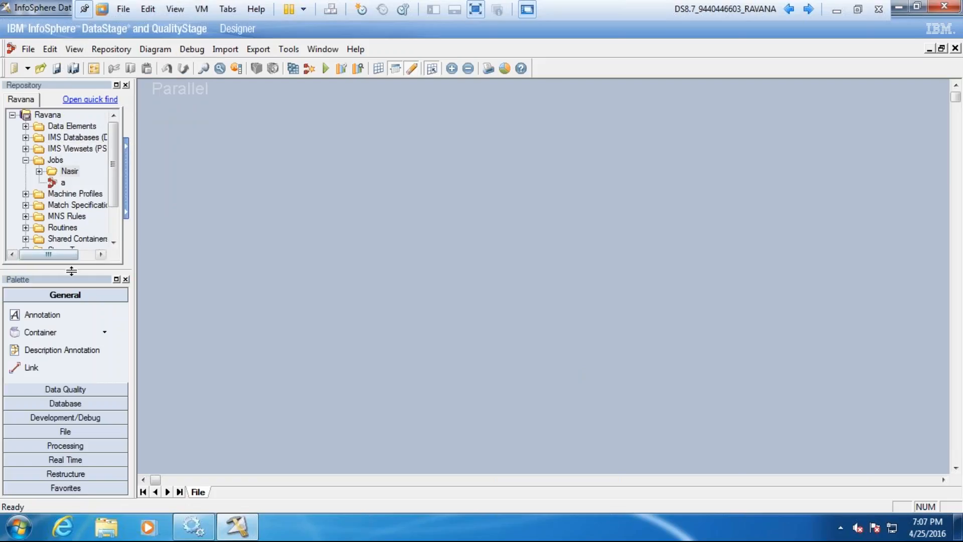
left_click_drag(70, 274, 928, 91)
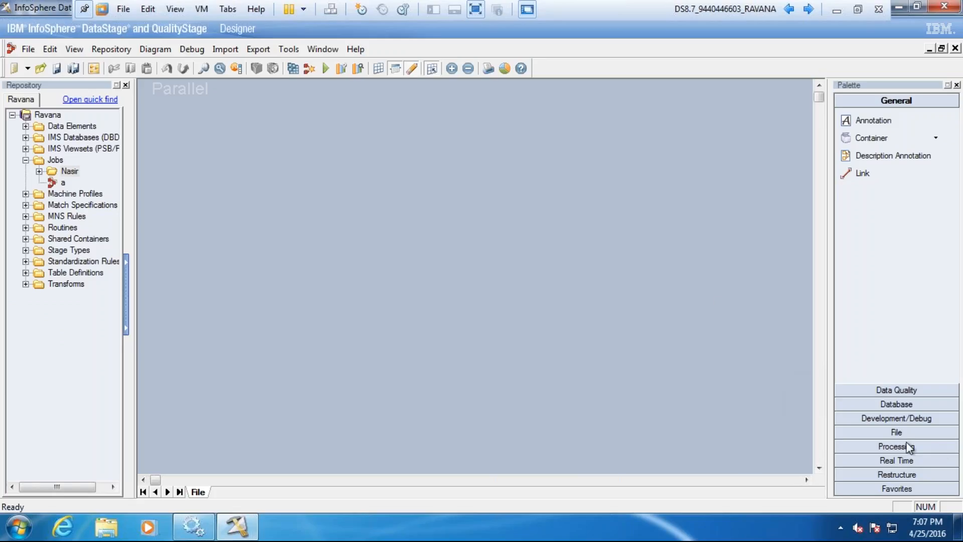
Step: Add a Sequential File stage from the File category to the upper part of the job canvas
left_click(896, 433)
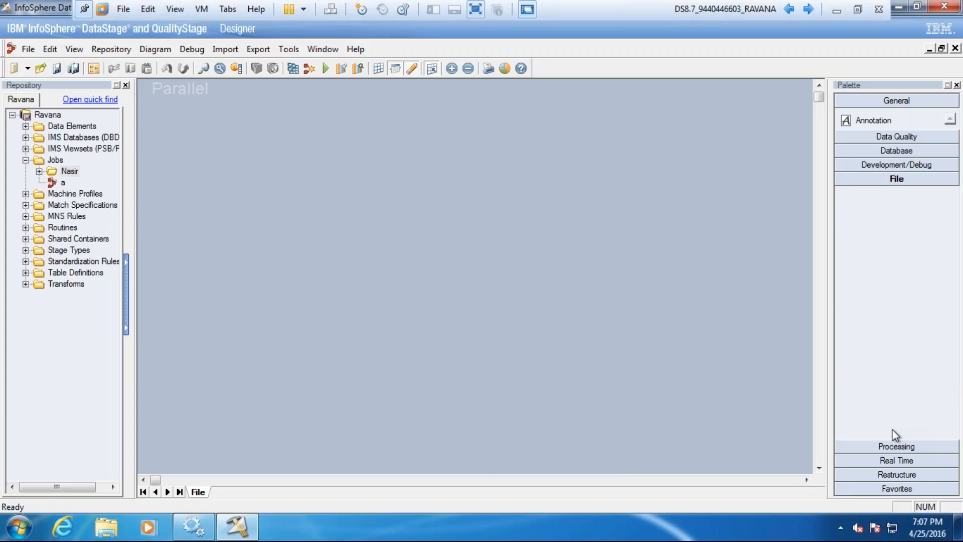
left_click_drag(879, 285, 297, 205)
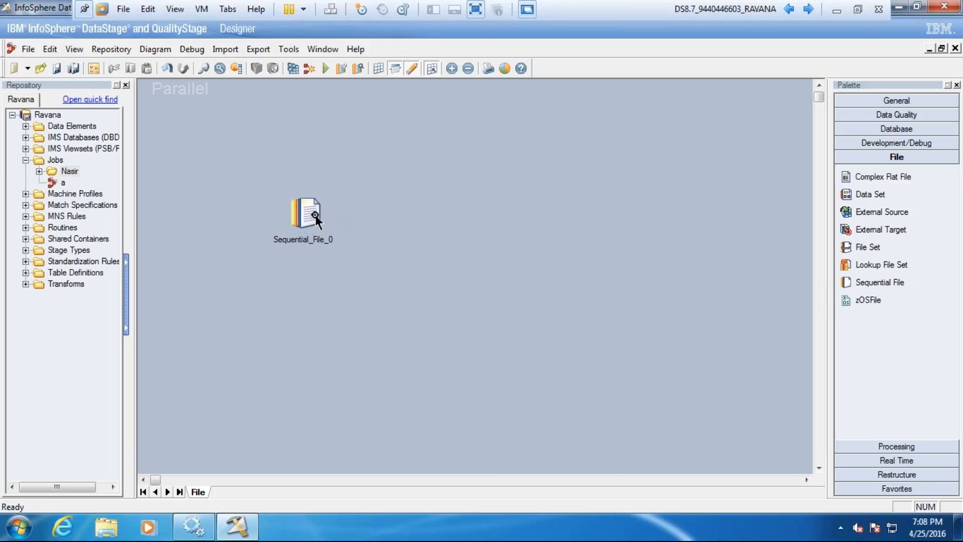
left_click_drag(313, 219, 346, 217)
left_click(340, 254)
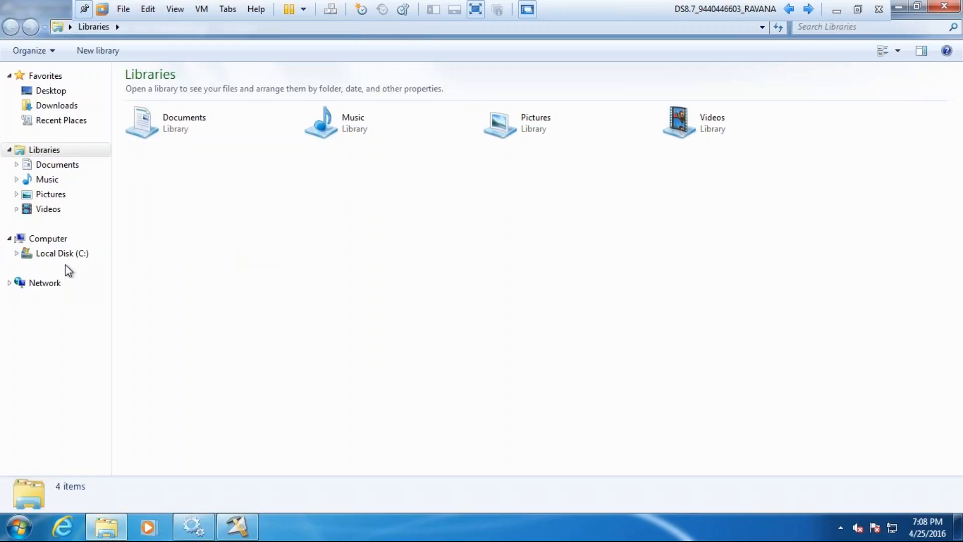
Step: In Windows Explorer, create a folder named Files on Local Disk (C:)
left_click(67, 255)
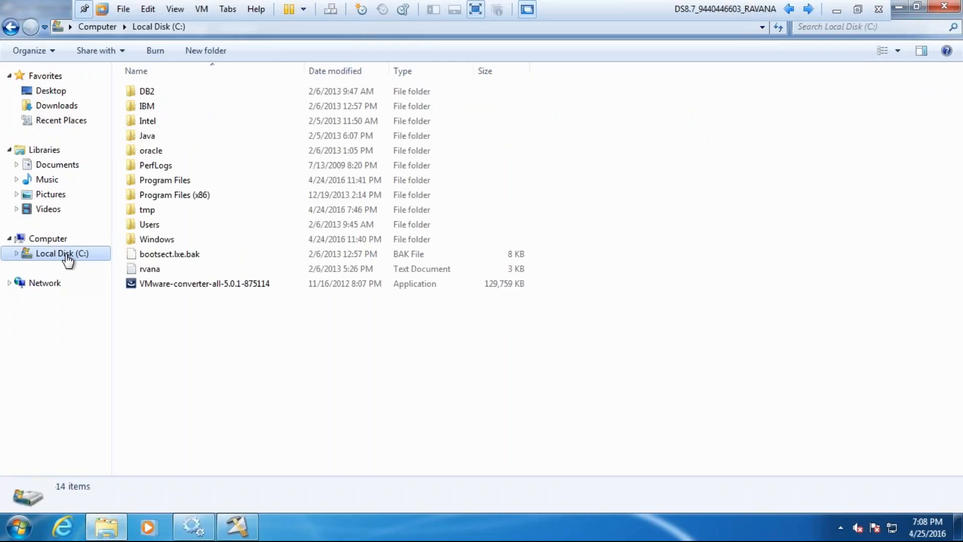
right_click(201, 325)
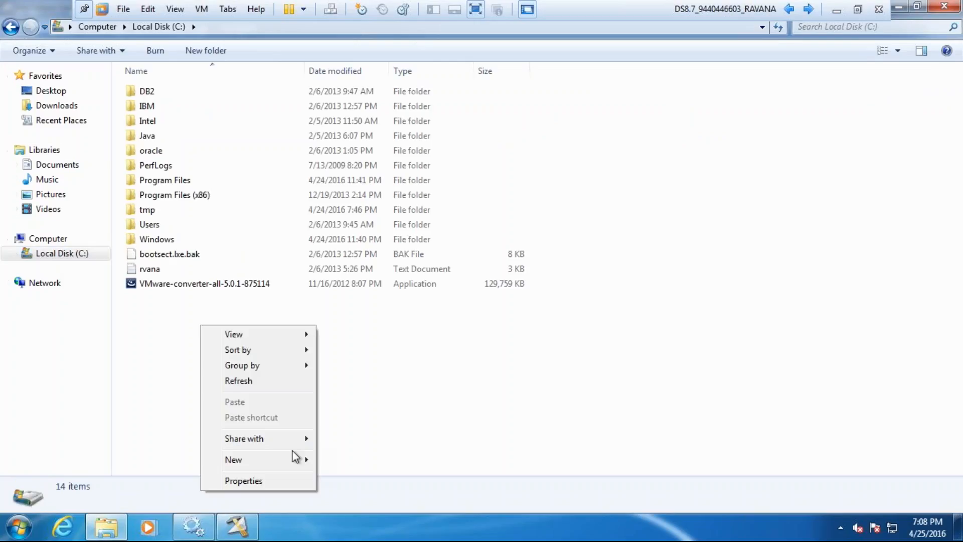
mouse_move(295, 464)
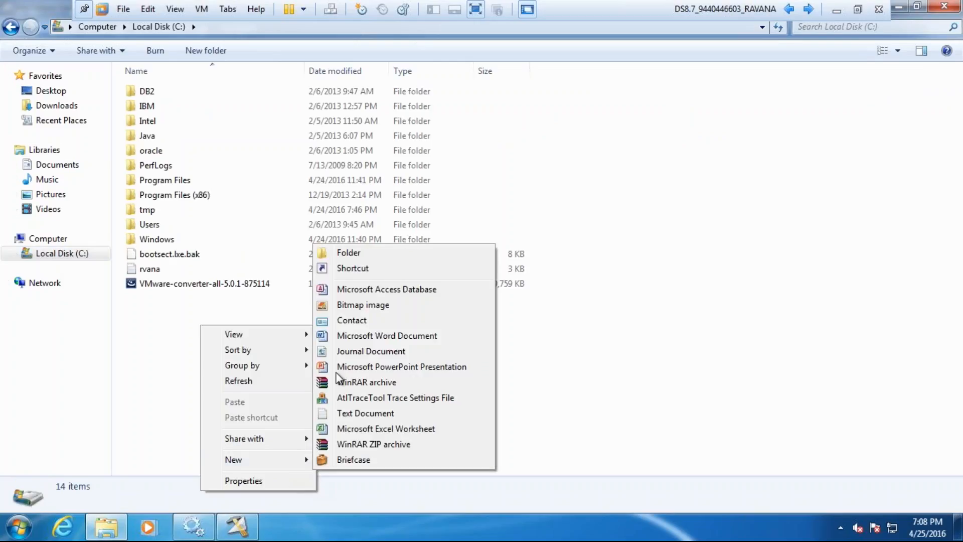
left_click(352, 252)
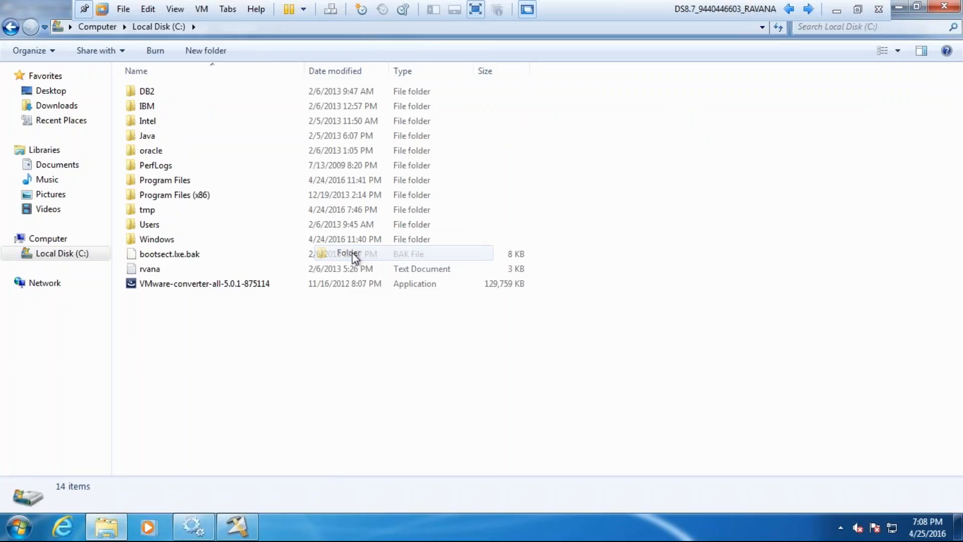
type("F")
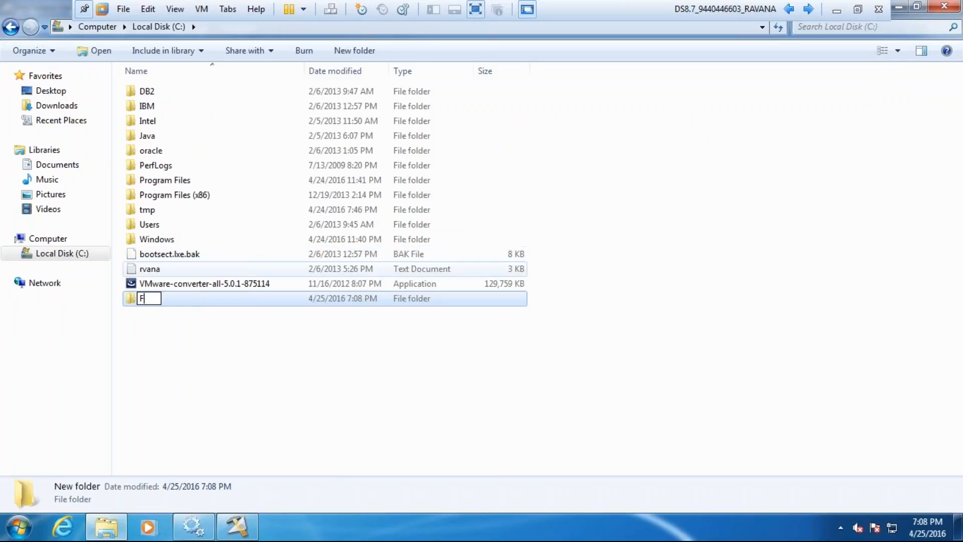
type("iles")
key("Return")
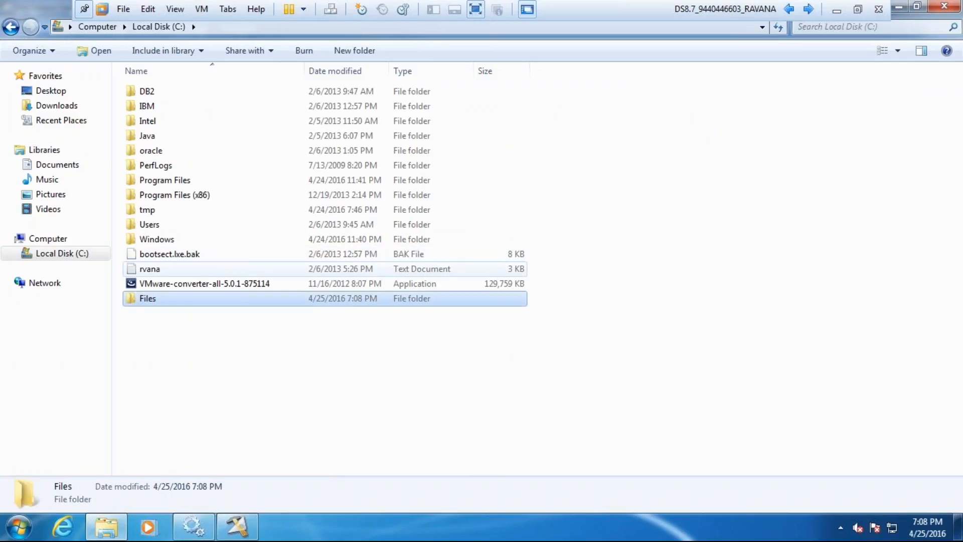
Step: Create a text document named Sample inside the Files folder and open it in Notepad
key("Return")
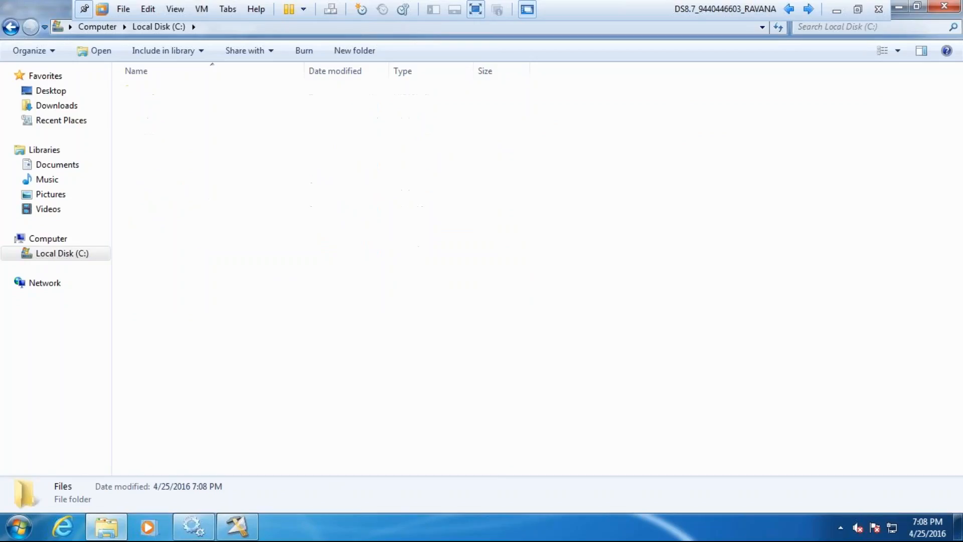
right_click(252, 162)
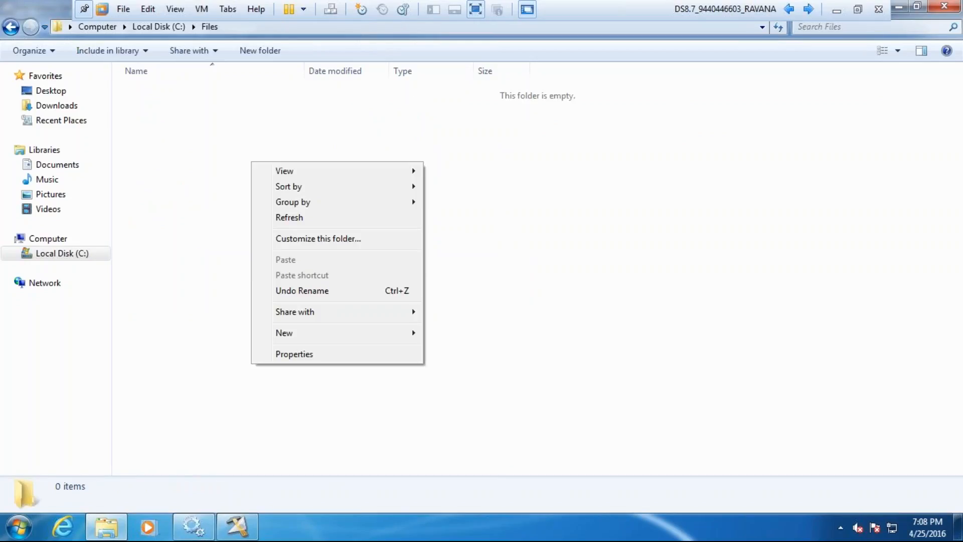
mouse_move(389, 336)
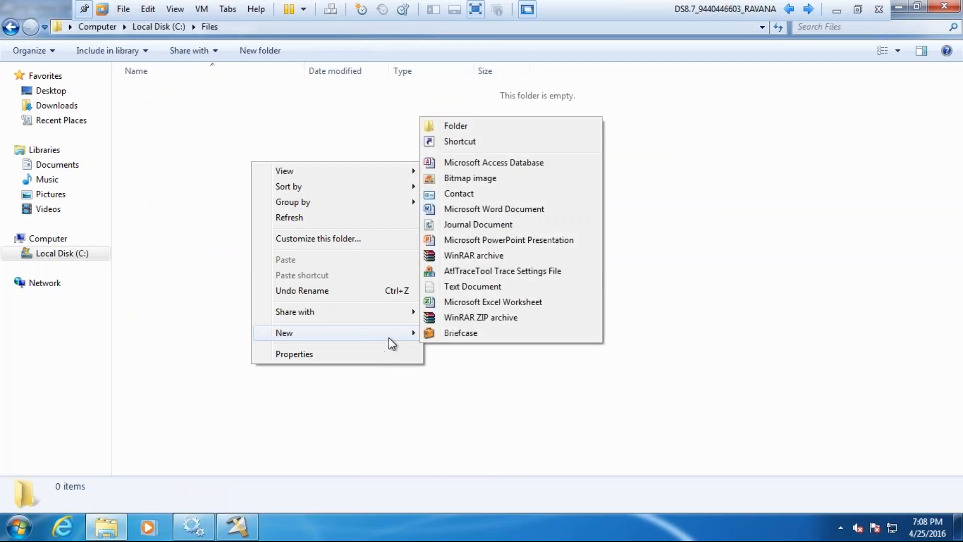
left_click(466, 287)
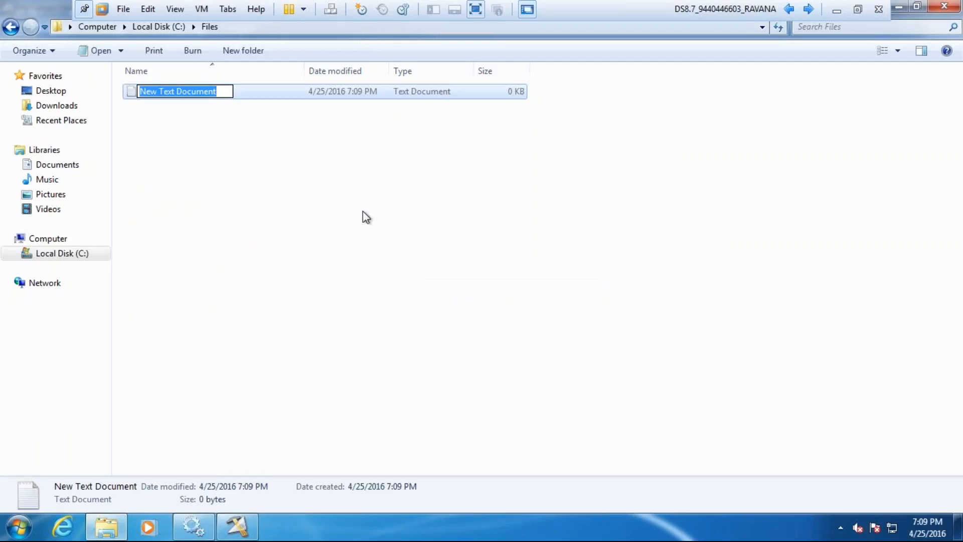
type("Sampe")
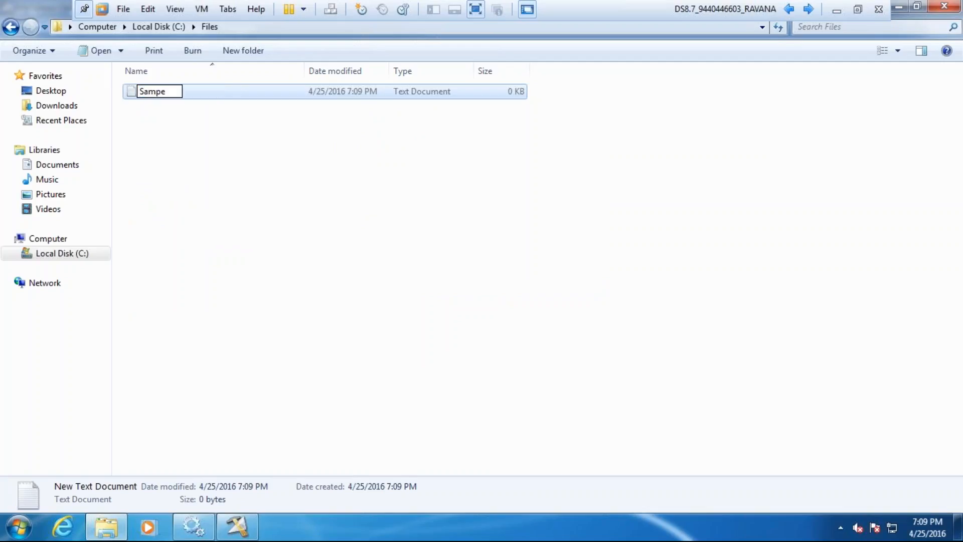
key("BackSpace")
type("le")
left_click(135, 97)
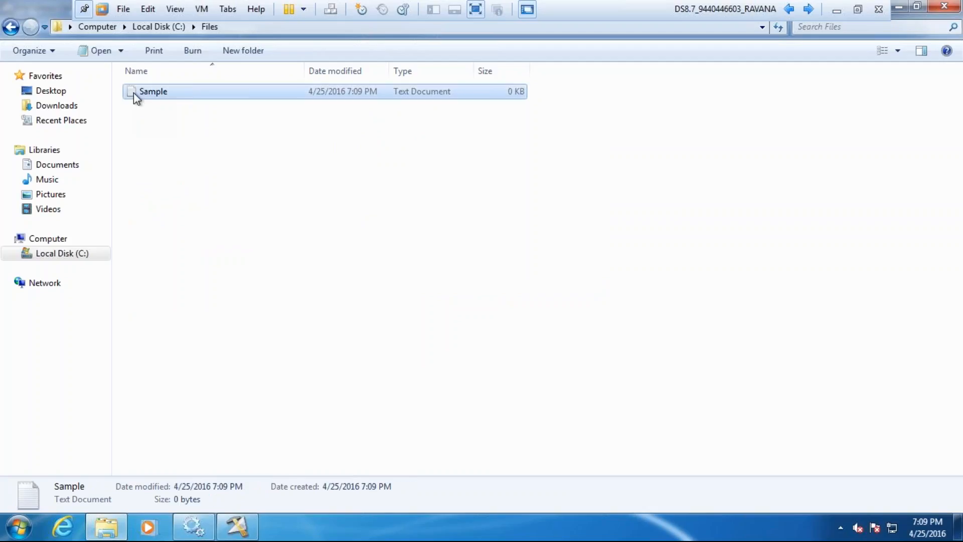
double_click(133, 92)
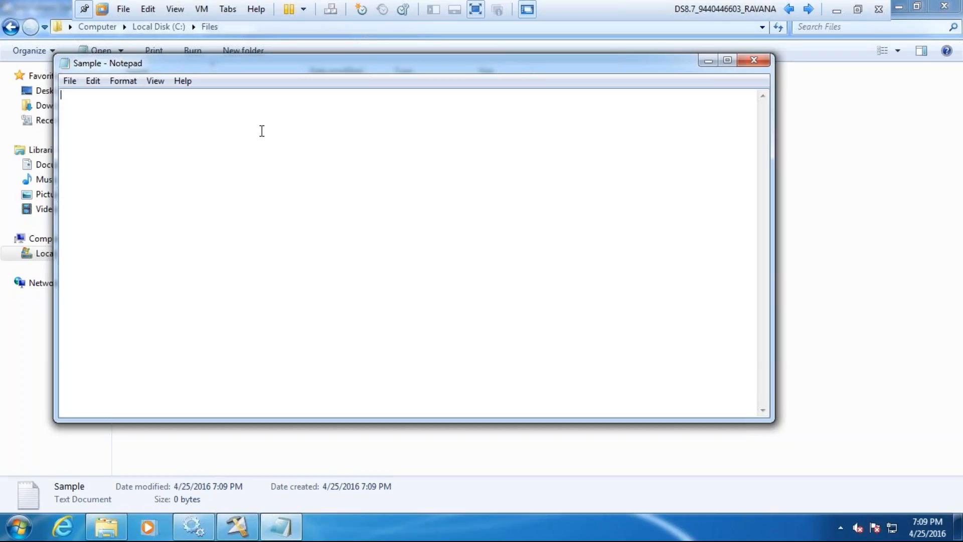
Step: Enter three lines in the Sample file, each a person's first name and a salary separated by a pipe, with salaries 1000, 500 and 2000
type("Nasir I")
type("1000")
key("Return")
type("Rajesh|500")
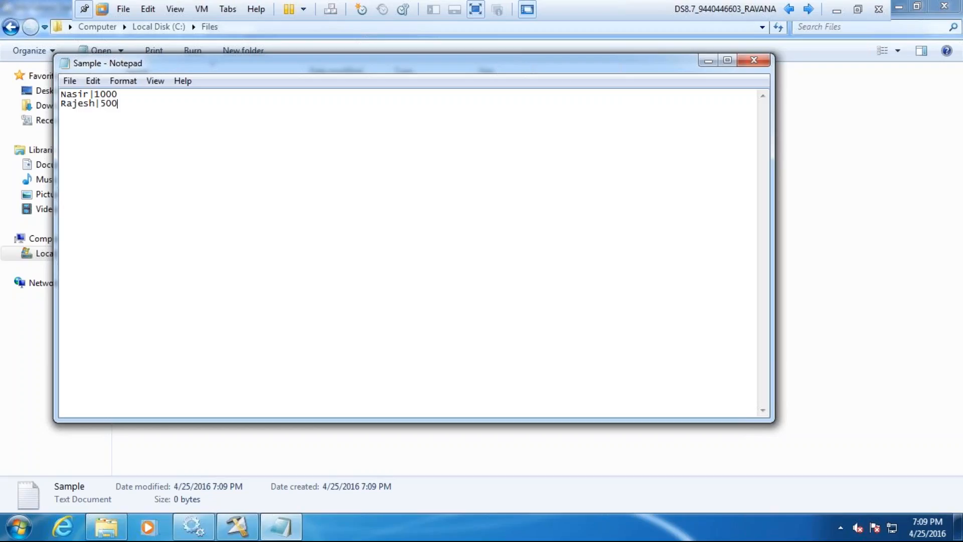
key("Return")
type("Naseem|2000")
key("Return")
Step: Insert a header line Name|Sal above the records, and delete that line again
left_click(126, 95)
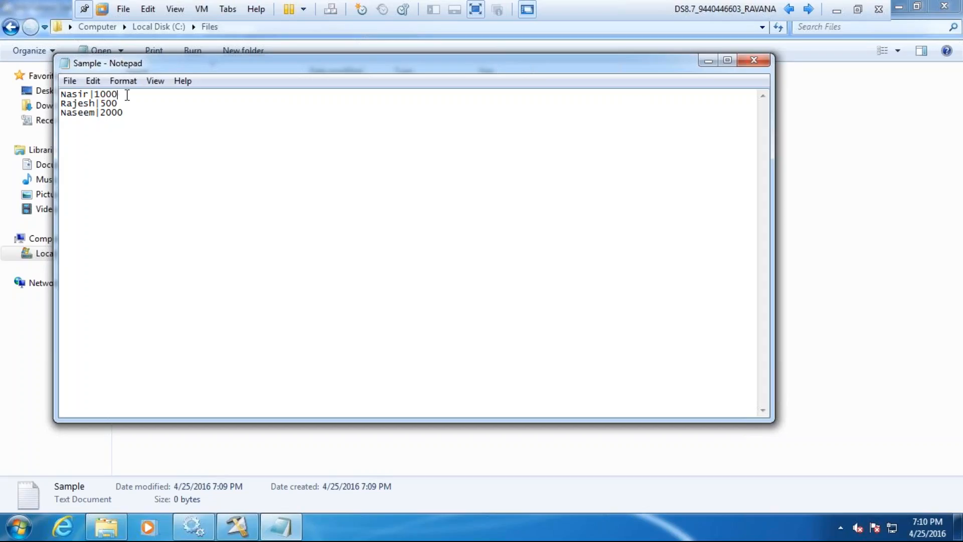
key("Home")
key("Return")
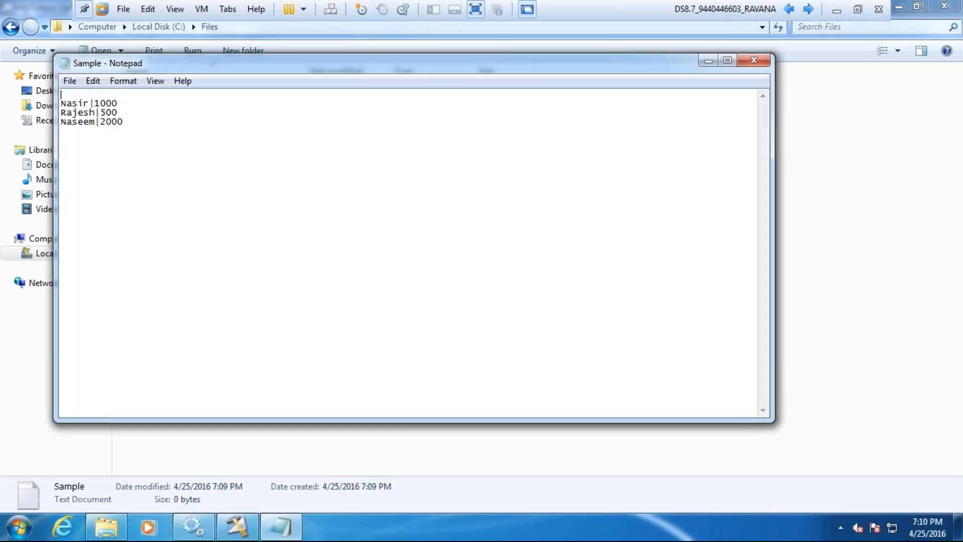
type("Name|Sal")
double_click(117, 94)
key("BackSpace")
key("Delete")
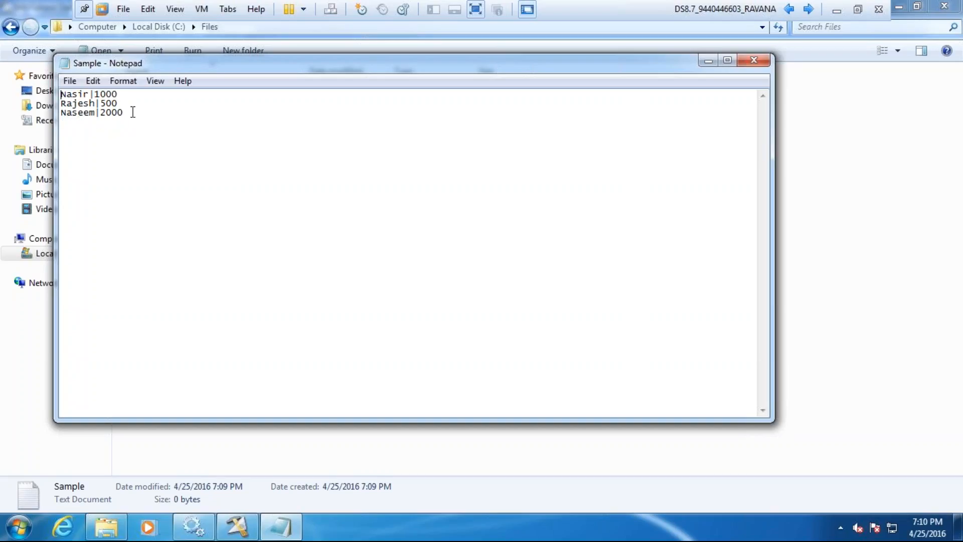
Step: Save the Sample text file and close Notepad
key("ctrl+s")
left_click(755, 60)
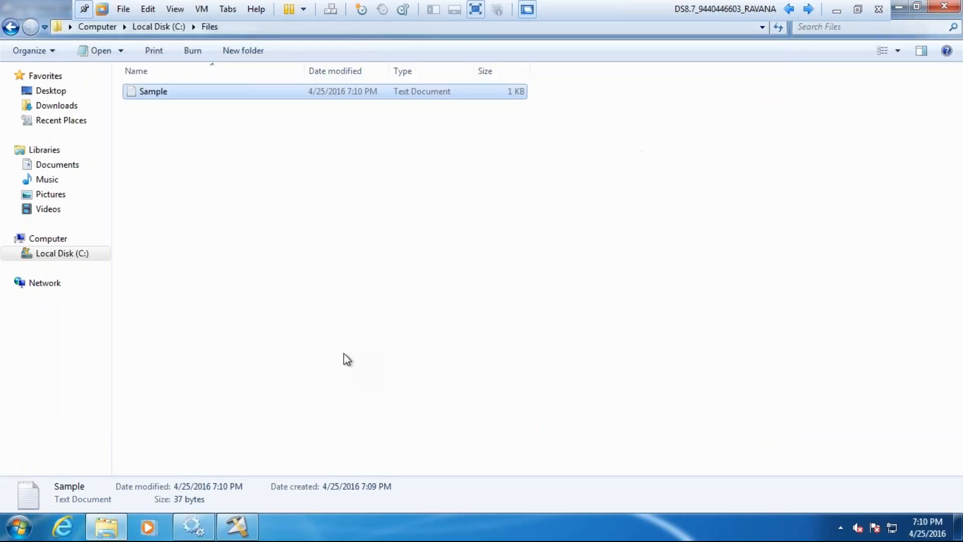
Step: Switch to DataStage Designer and draw an output link from the Sequential File stage
left_click(254, 534)
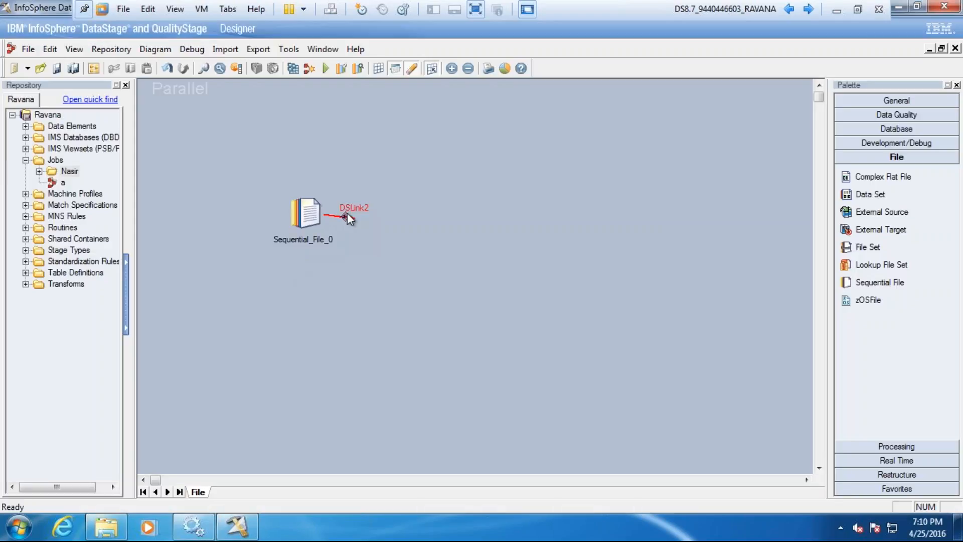
left_click(348, 215)
mouse_move(354, 218)
left_mouse_down()
mouse_move(421, 215)
mouse_move(372, 215)
left_mouse_up()
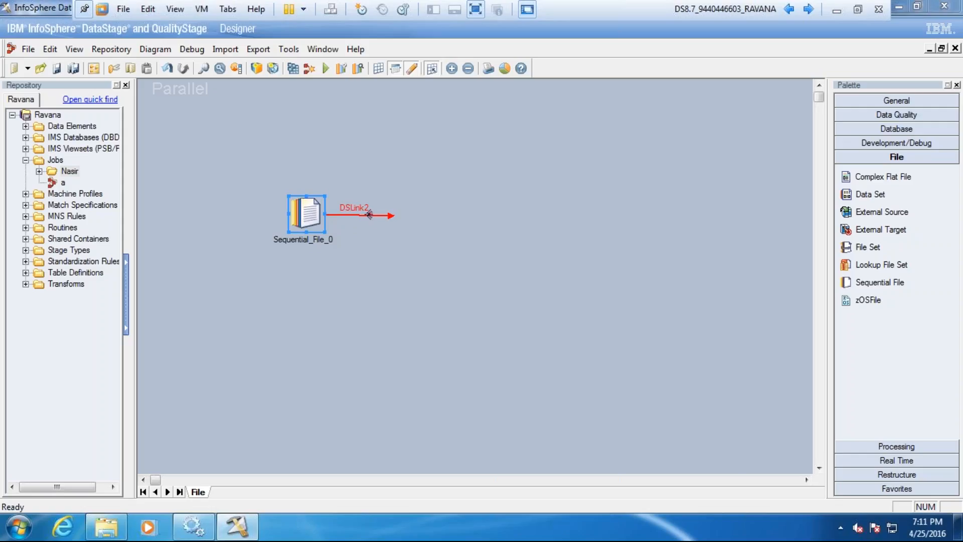
Step: Open the Sequential File stage and set its source File to C:\Files\Sample.txt, copying the folder path from Windows Explorer
double_click(370, 215)
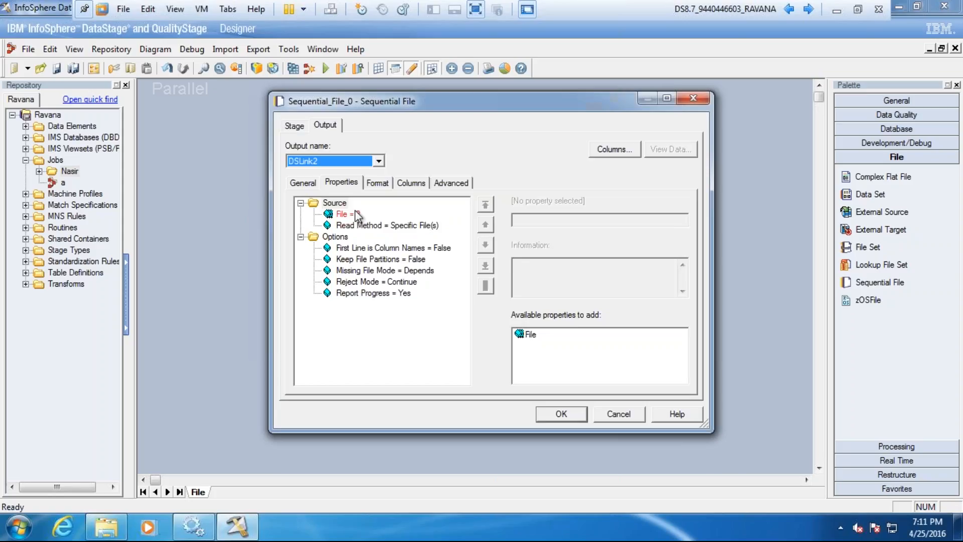
left_click(359, 216)
left_click(522, 222)
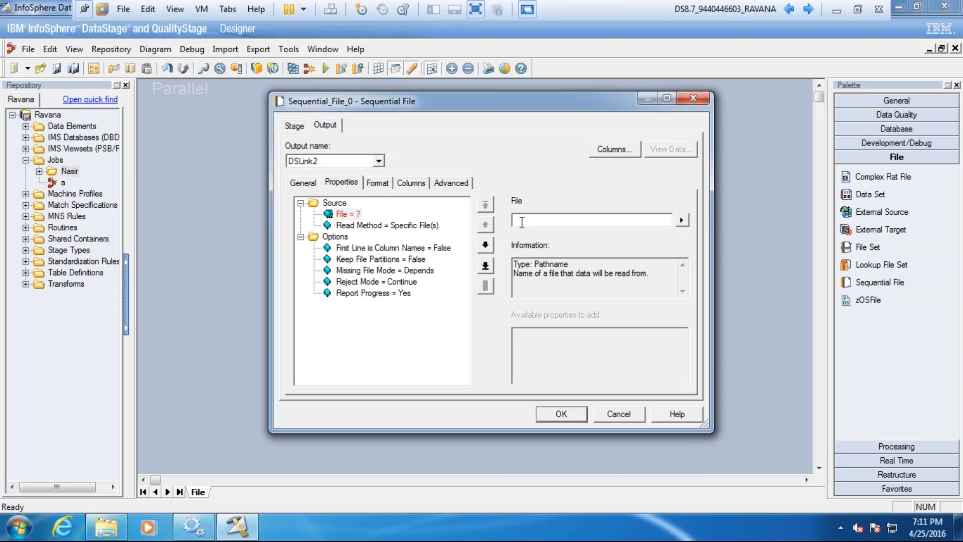
left_click(110, 524)
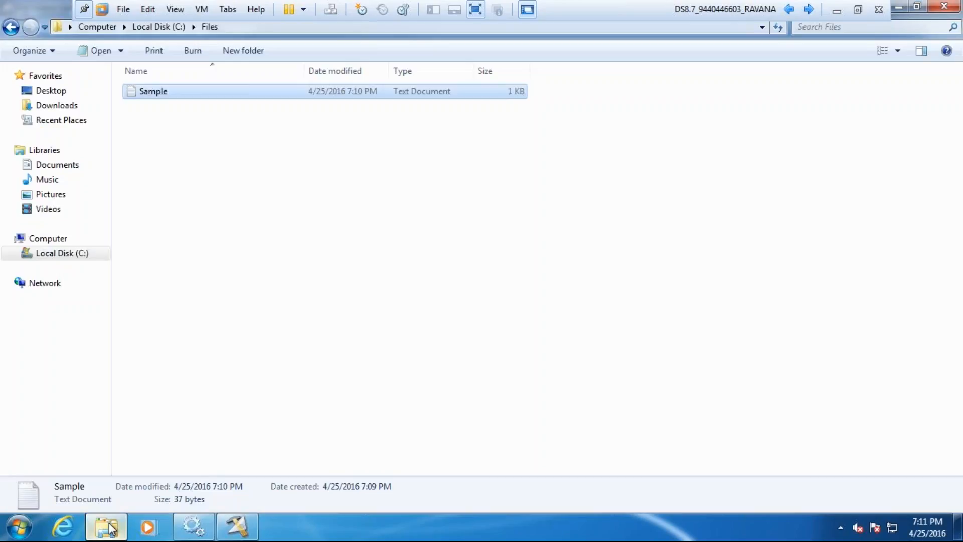
left_click(245, 28)
key("ctrl+c")
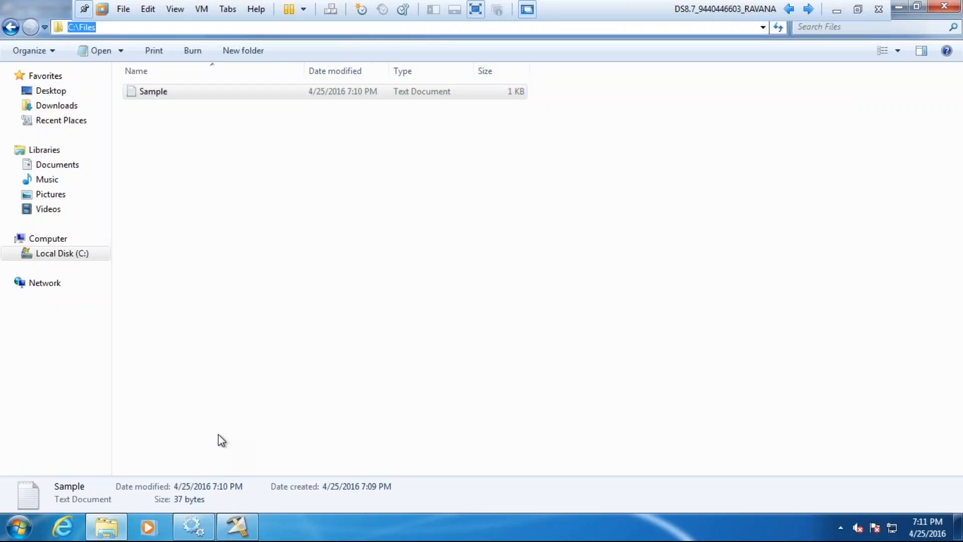
left_click(237, 527)
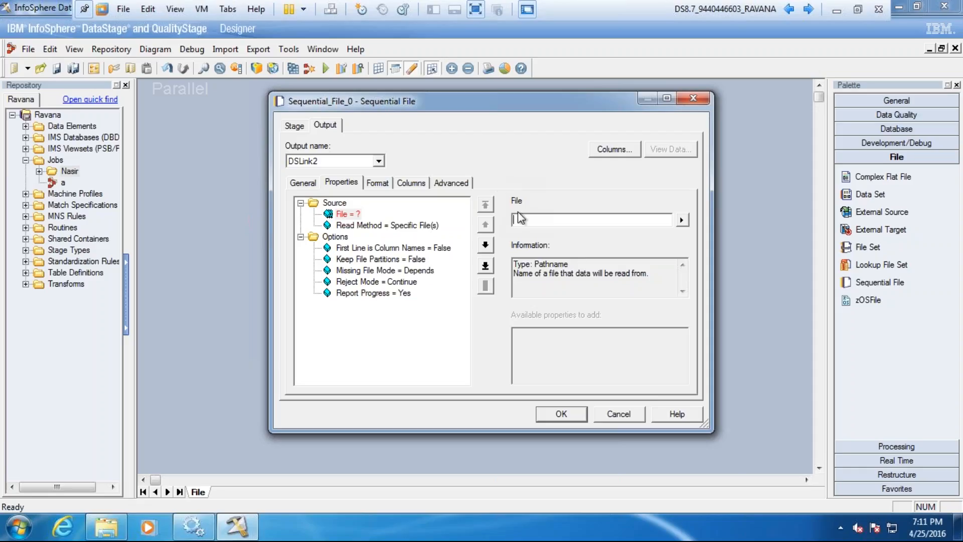
key("ctrl+v")
type("\\Sample.txt")
left_click(431, 248)
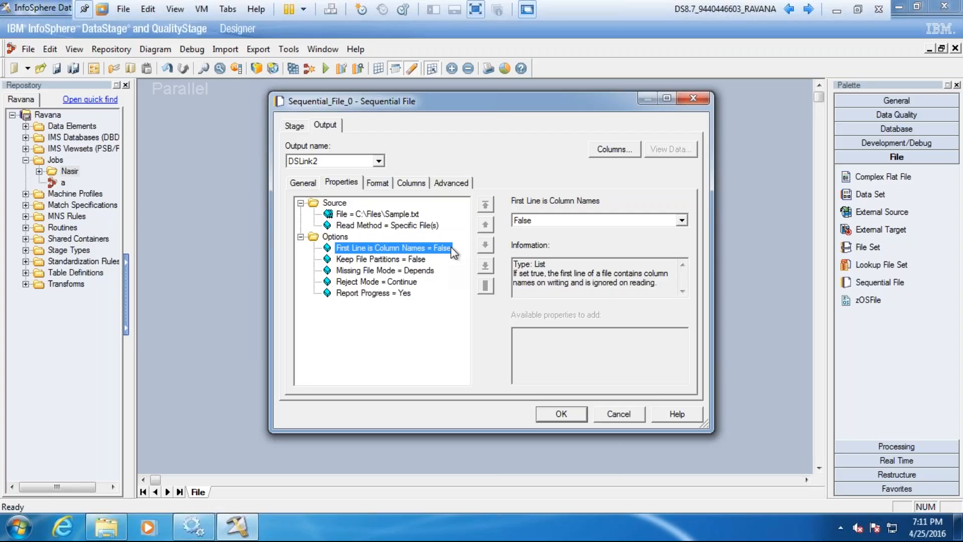
Step: In the stage's output format, set the field delimiter to | and remove the Quote property
left_click(379, 185)
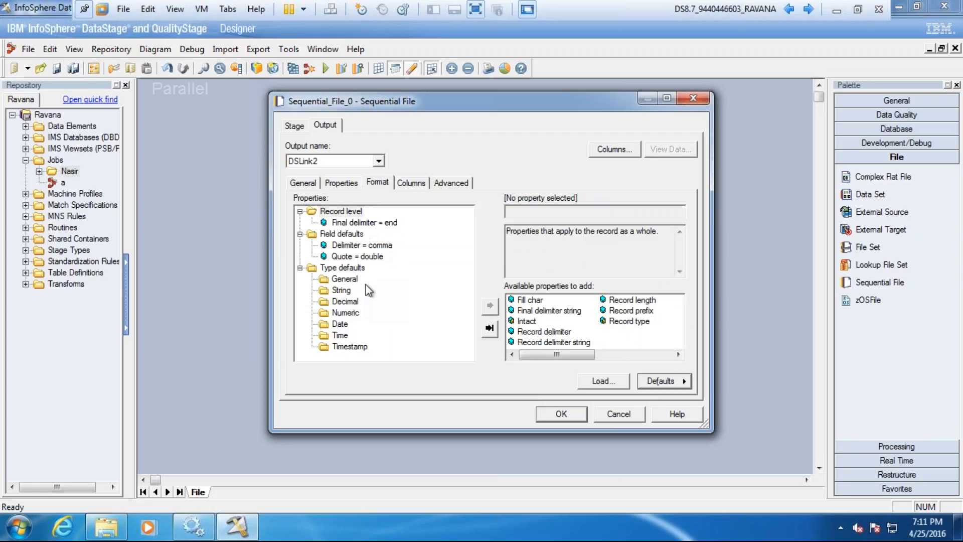
left_click(381, 247)
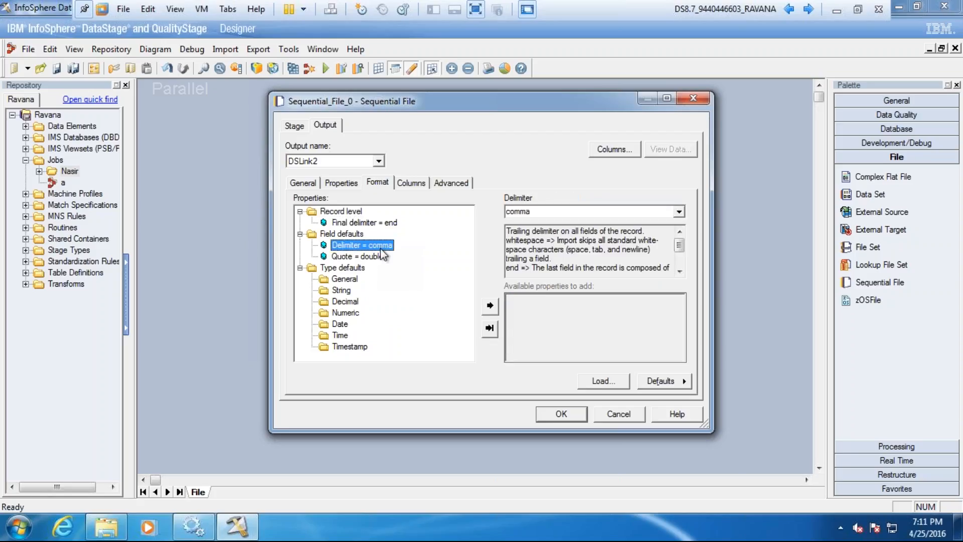
double_click(533, 214)
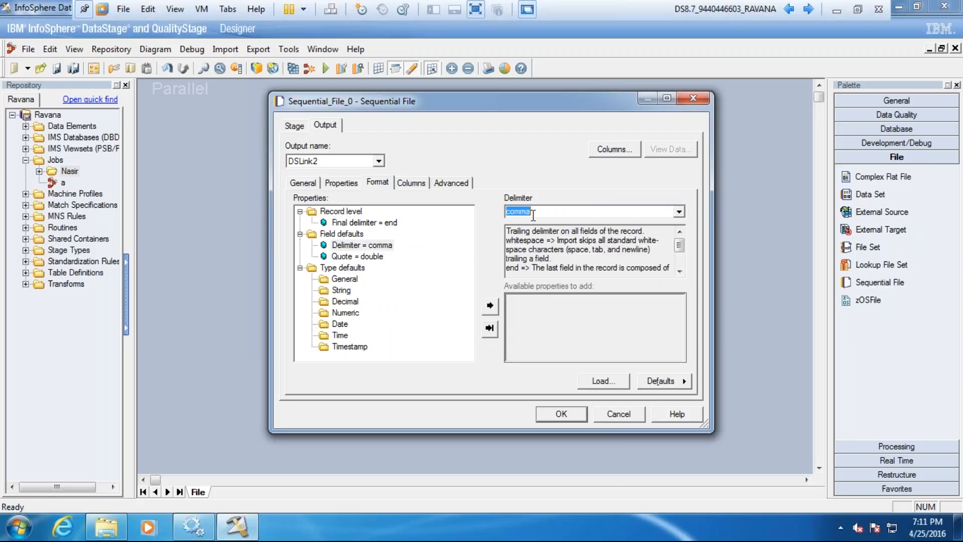
type("|")
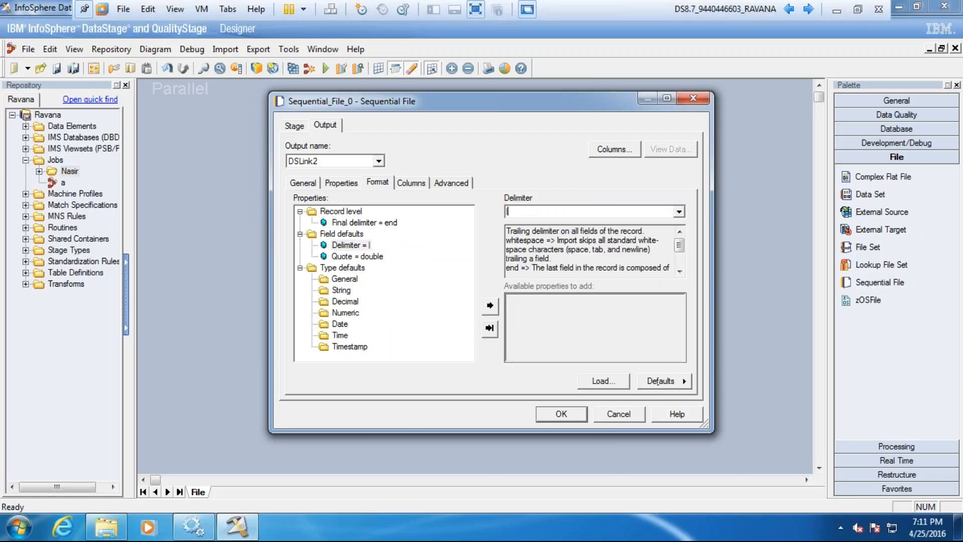
right_click(372, 259)
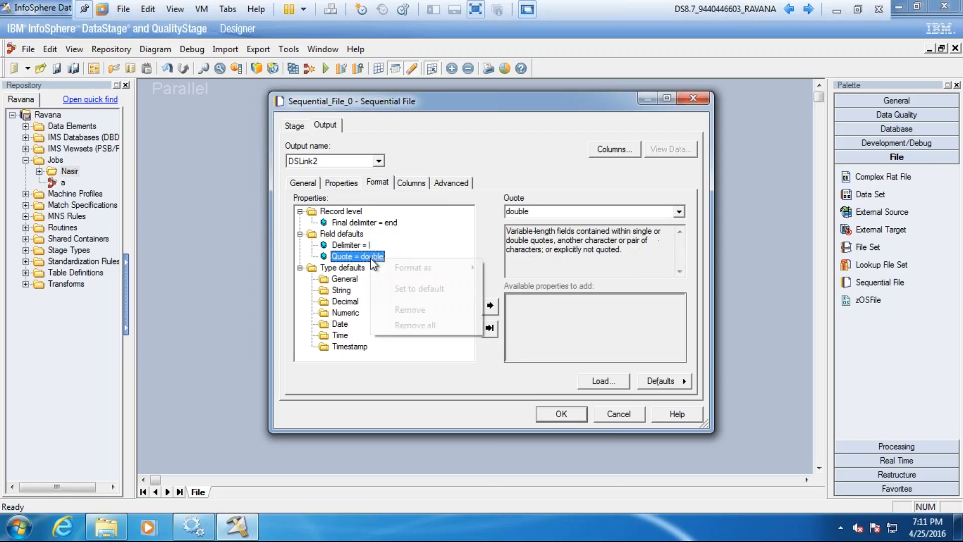
left_click(406, 311)
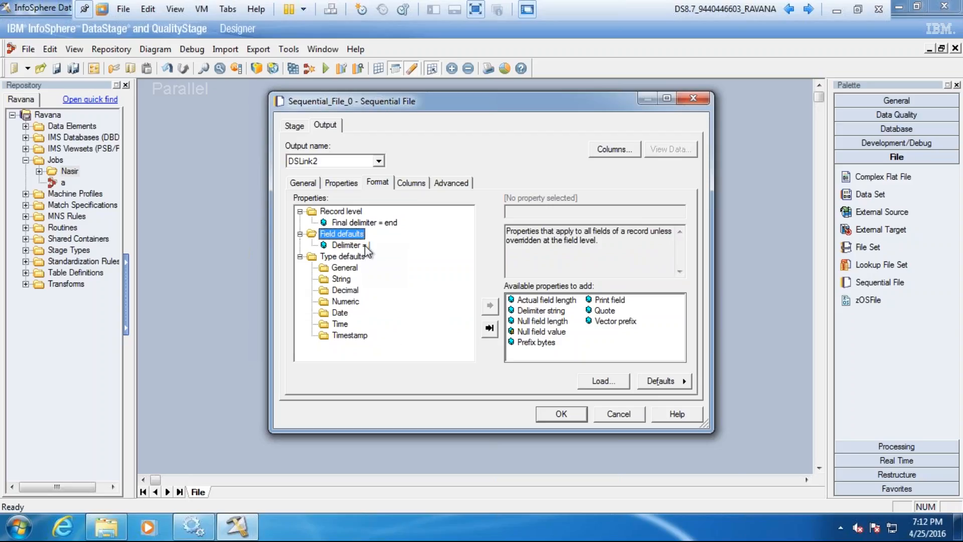
Step: Define the first output column as name with SQL type VarChar and Nullable set to No
left_click(410, 183)
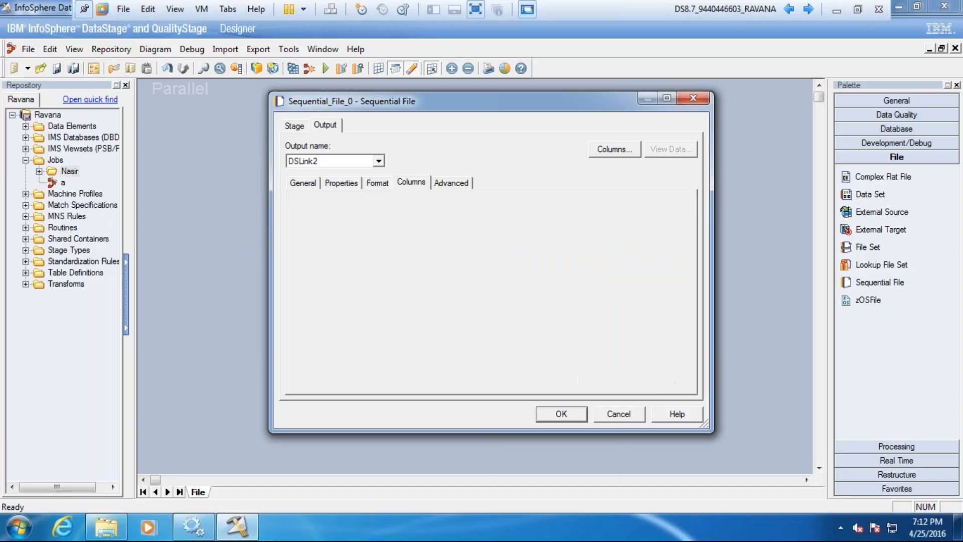
left_click(335, 212)
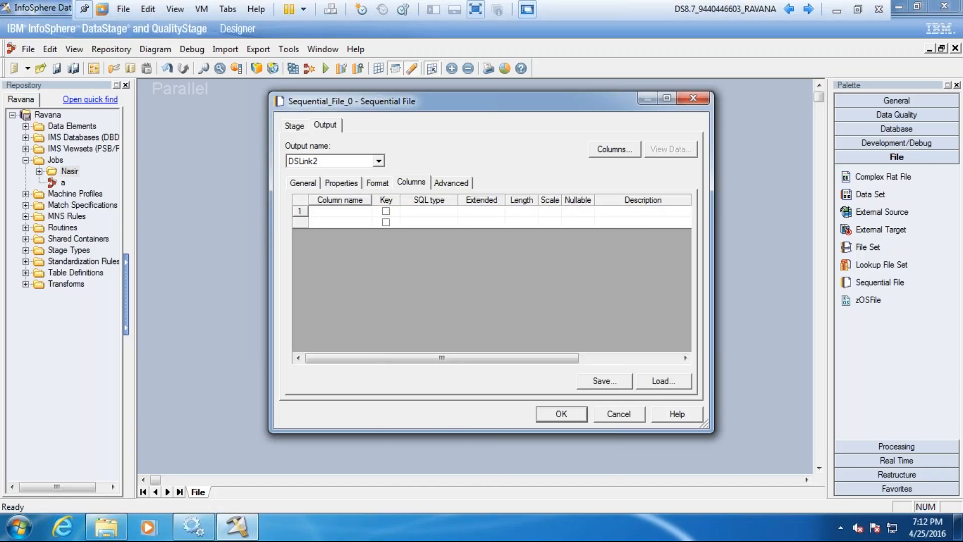
type("name")
left_click(425, 213)
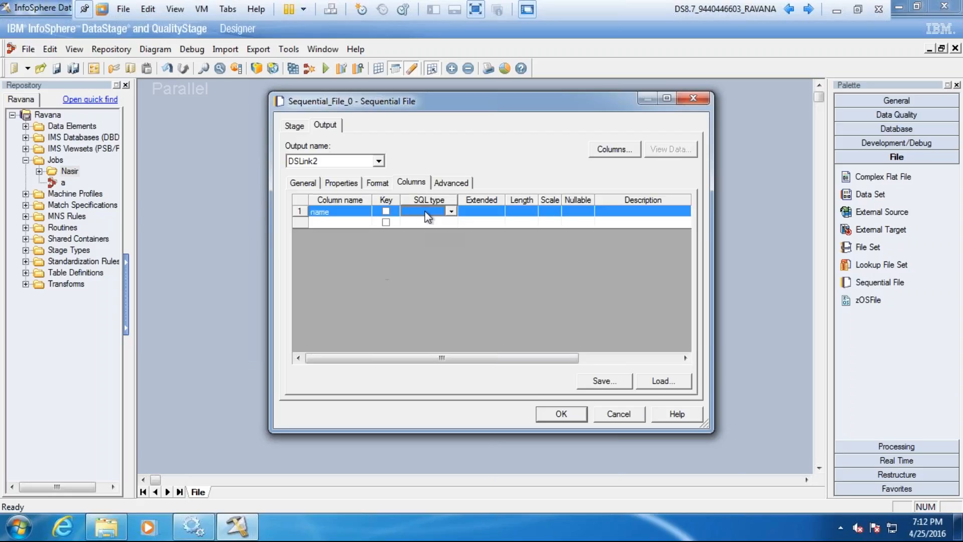
key("v")
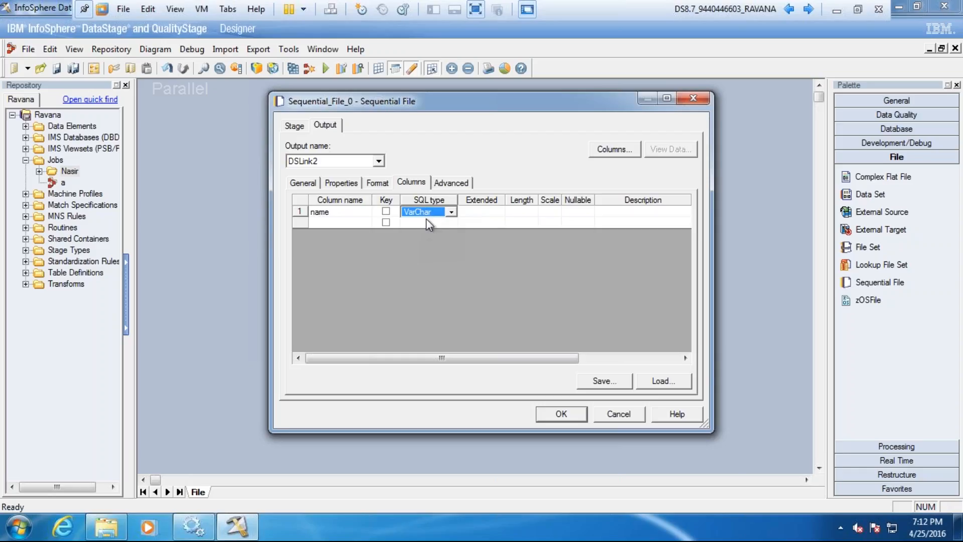
left_click(521, 212)
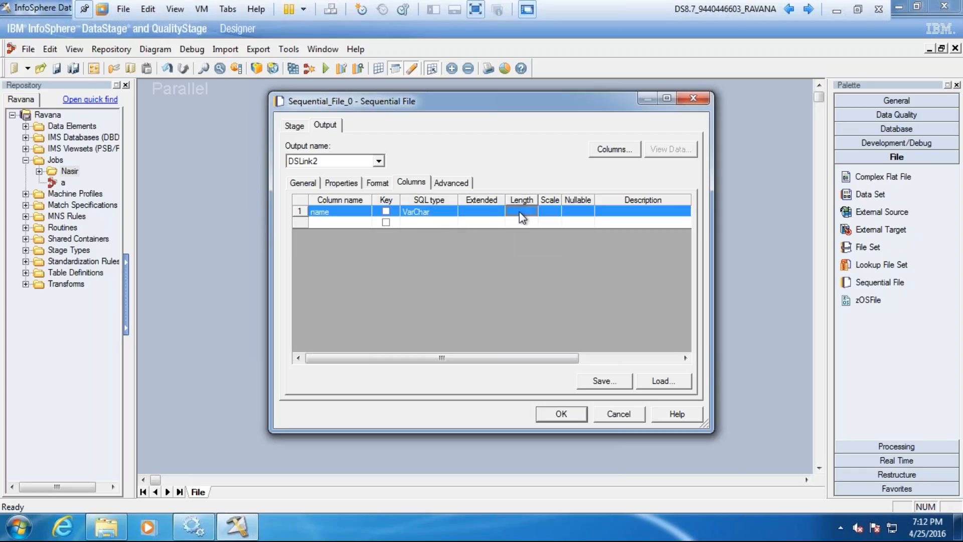
left_click(586, 212)
left_click(588, 213)
left_click(571, 234)
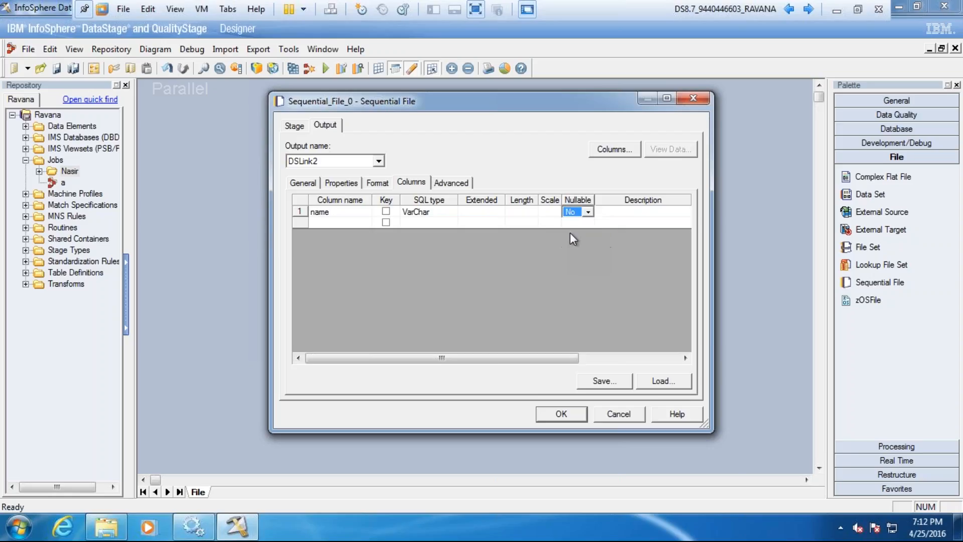
Step: Add a second output column sal with SQL type Integer and Nullable No, and accept the stage settings
left_click(346, 223)
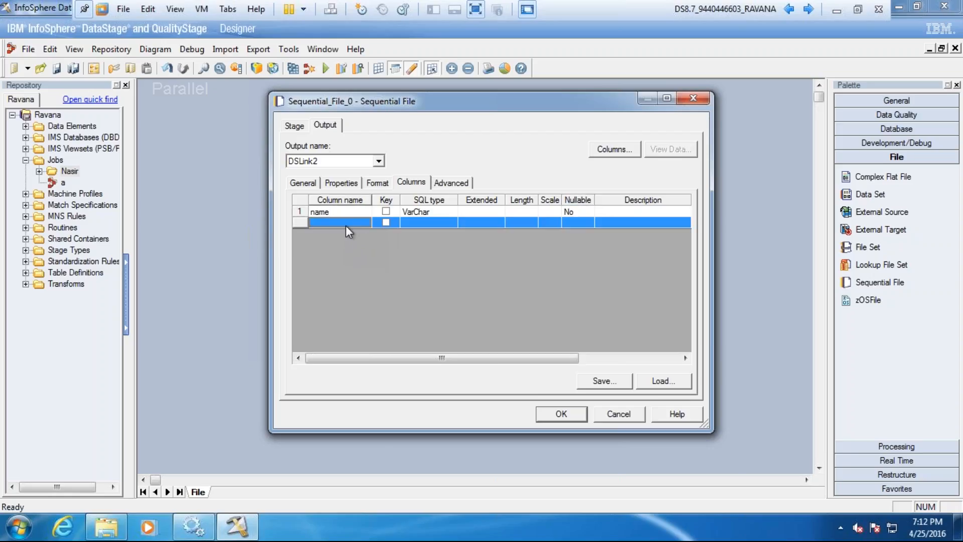
left_click(345, 223)
type("al")
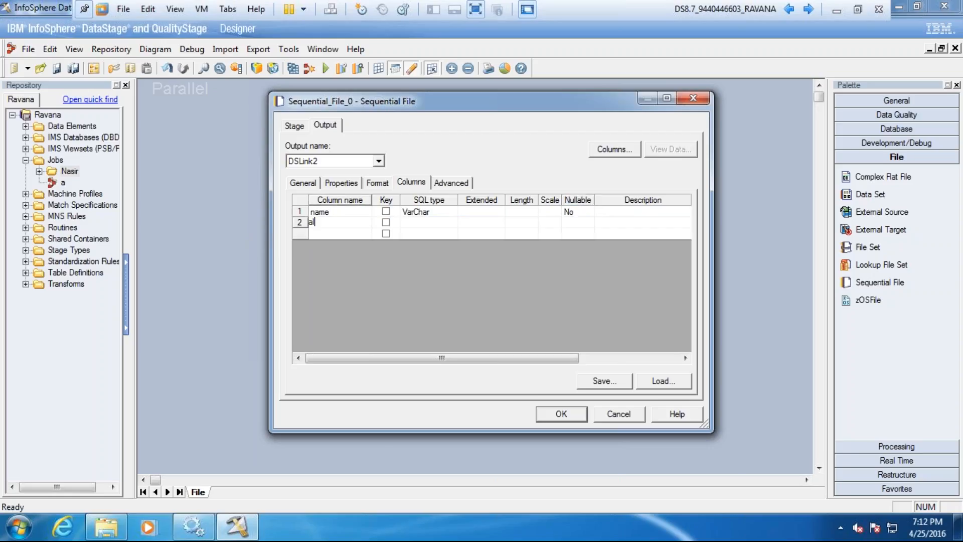
type("s")
left_click(414, 223)
type("i")
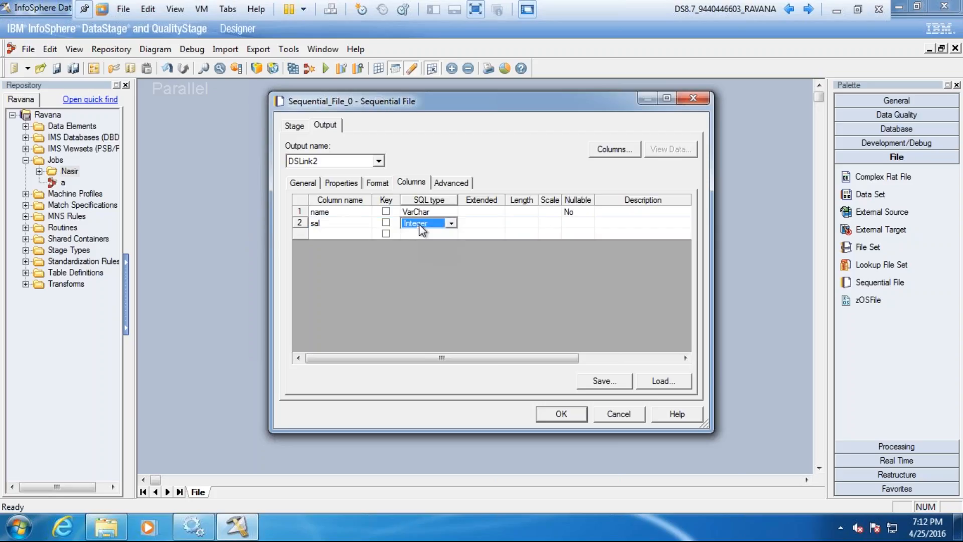
left_click(578, 223)
type("n")
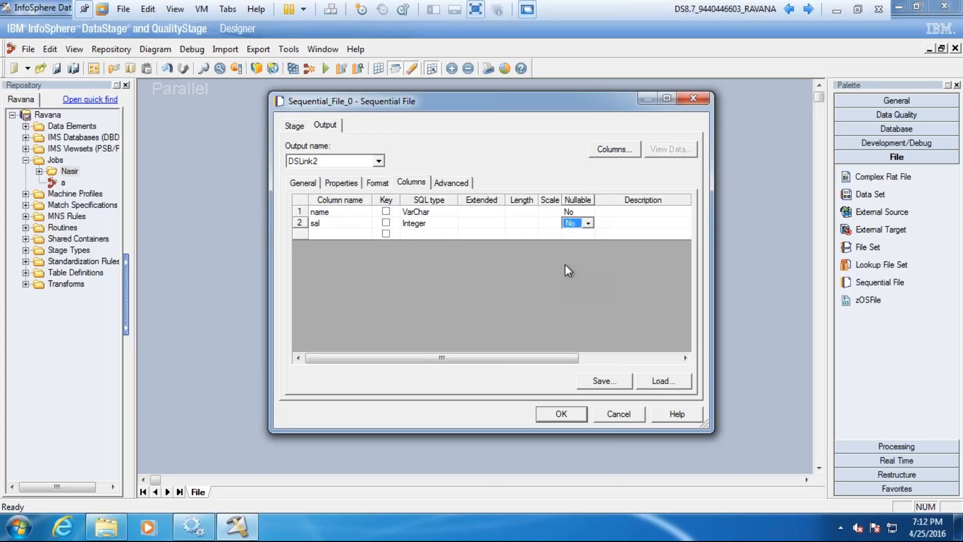
left_click(563, 414)
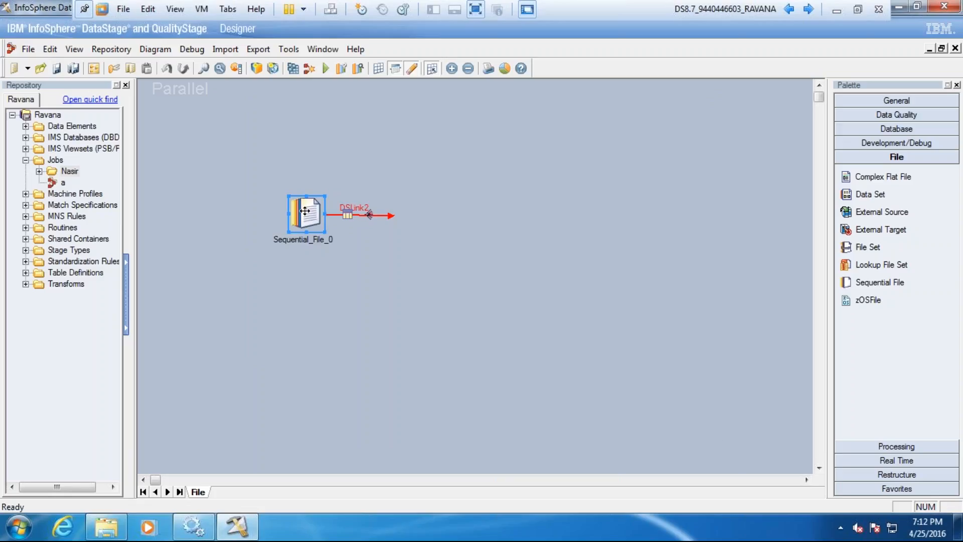
Step: Reopen the Sequential File stage, review its format and source properties, and preview the file data in the Data Browser
left_click(306, 211)
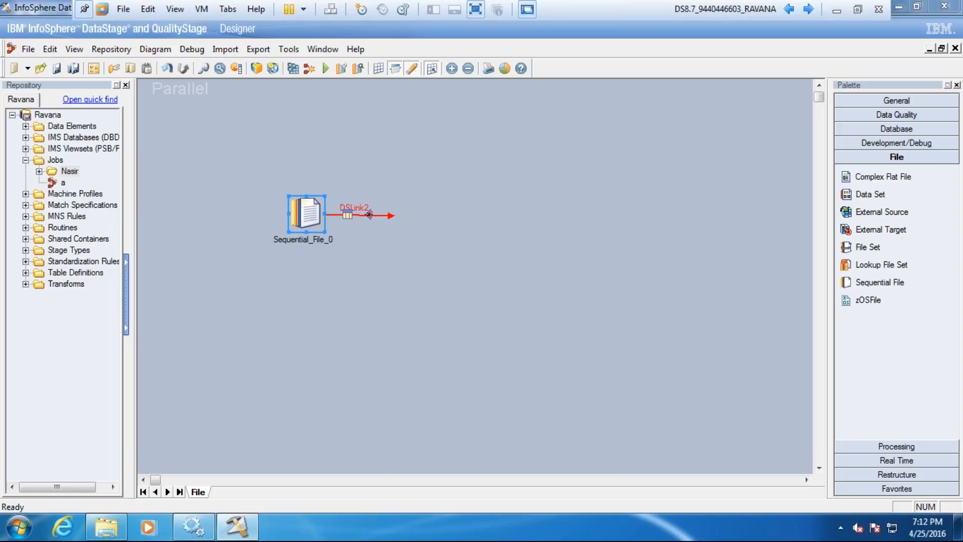
double_click(369, 214)
left_click(377, 183)
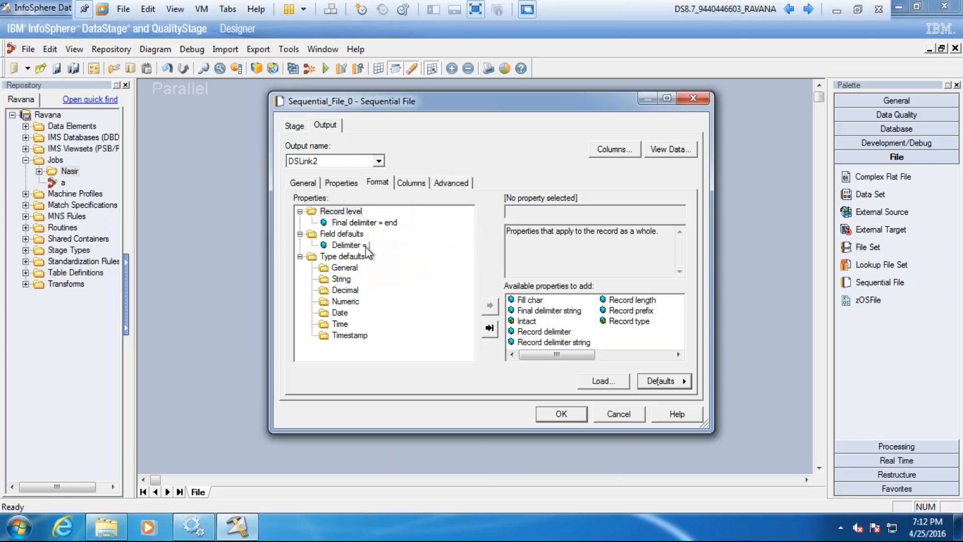
left_click(342, 182)
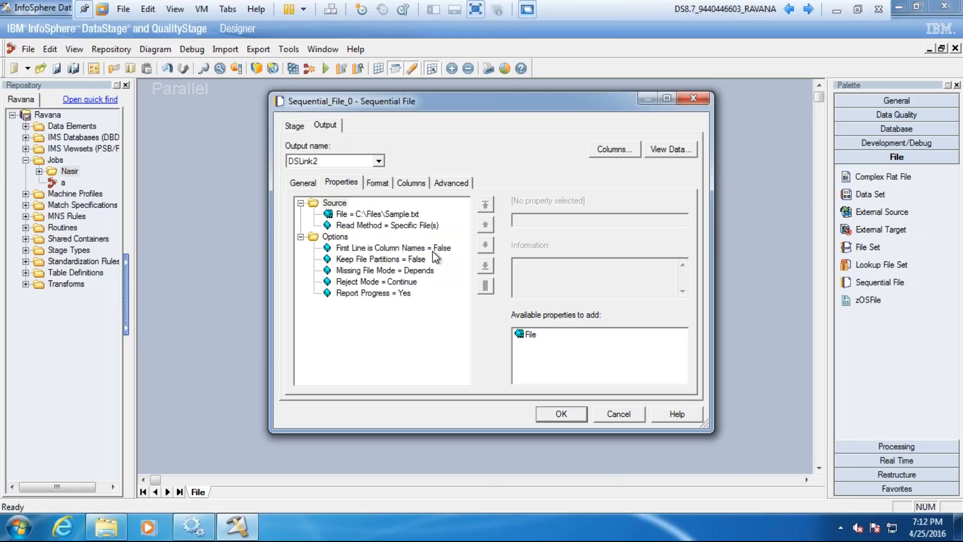
left_click(677, 150)
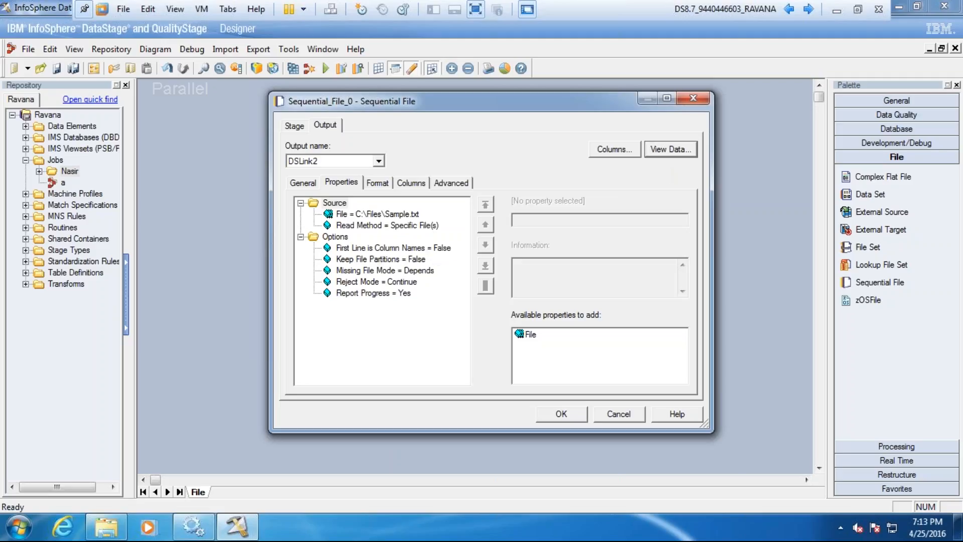
left_click(623, 228)
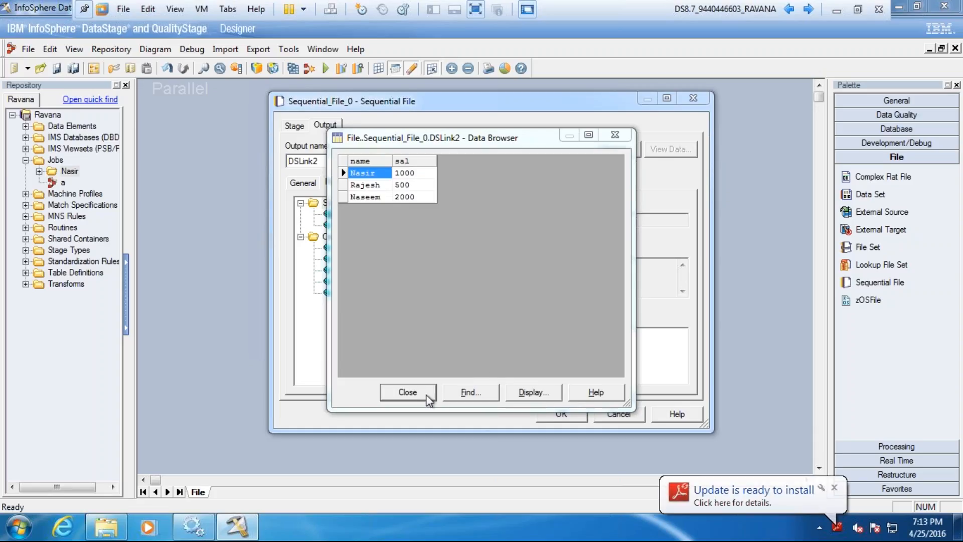
left_click(408, 392)
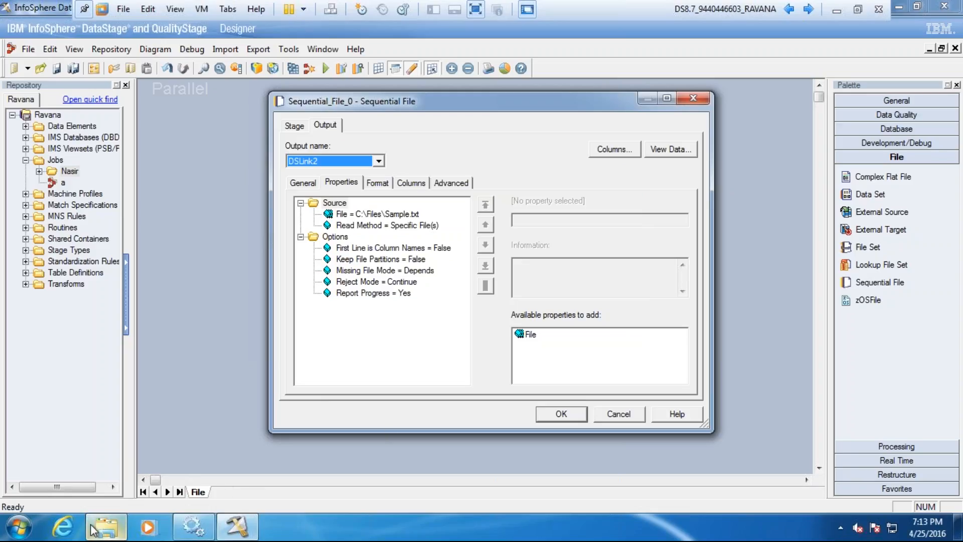
Step: Switch to the C:\Files folder in Windows Explorer and create a new text document named Test
left_click(106, 521)
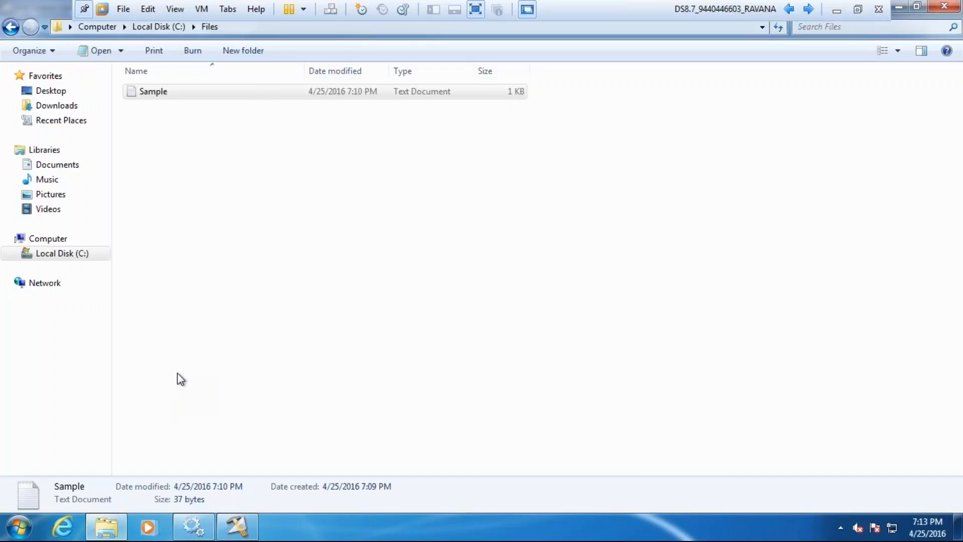
right_click(252, 198)
mouse_move(356, 371)
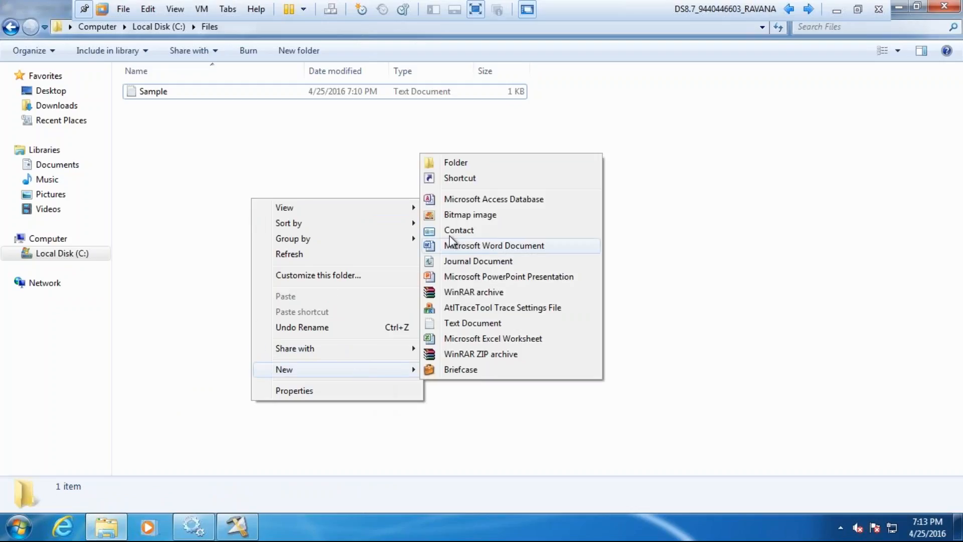
left_click(458, 324)
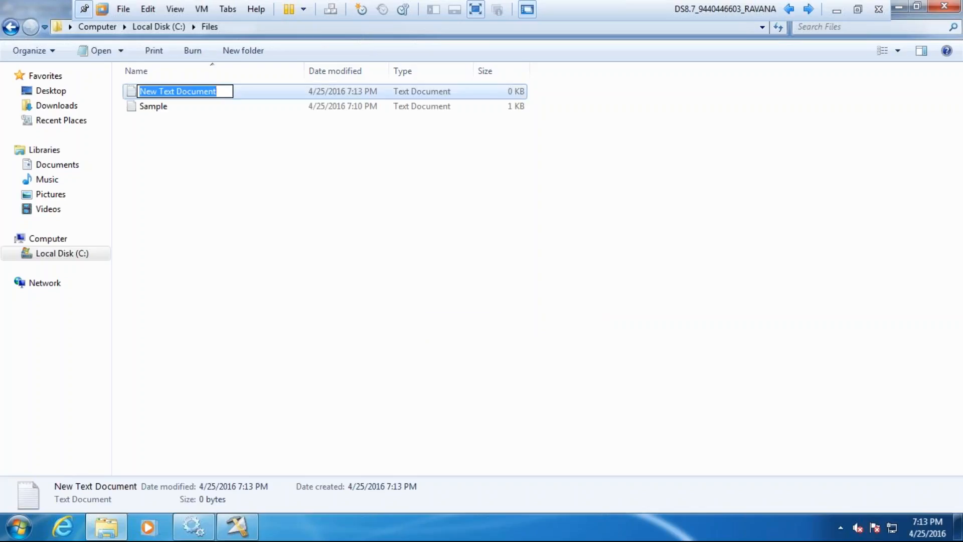
type("Sampl")
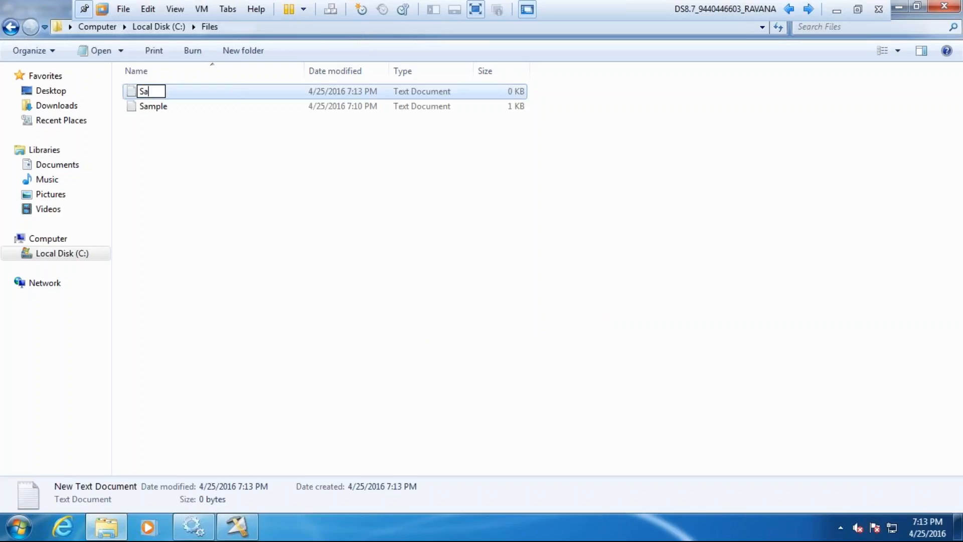
key("BackSpace")
key("BackSpace")
key("BackSpace")
key("BackSpace")
key("BackSpace")
type("Test")
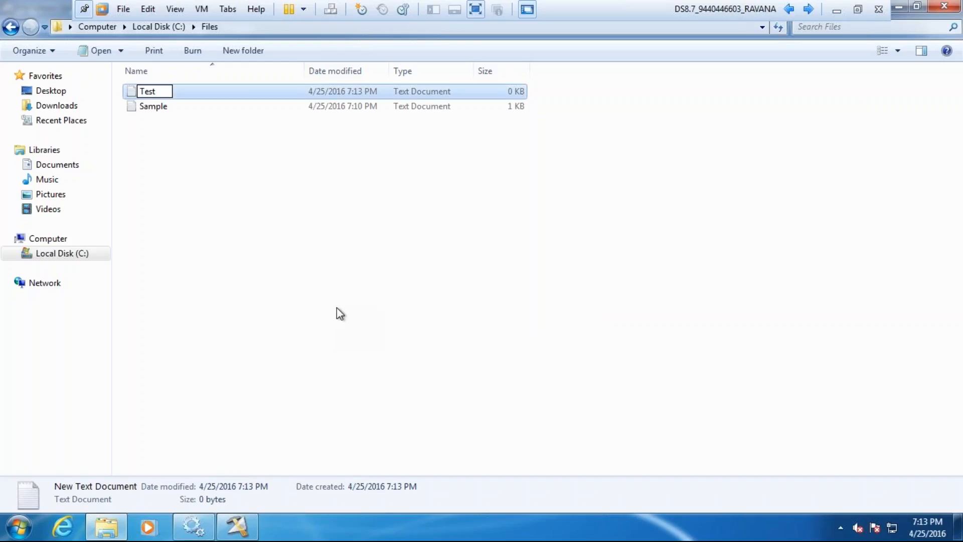
left_click(337, 309)
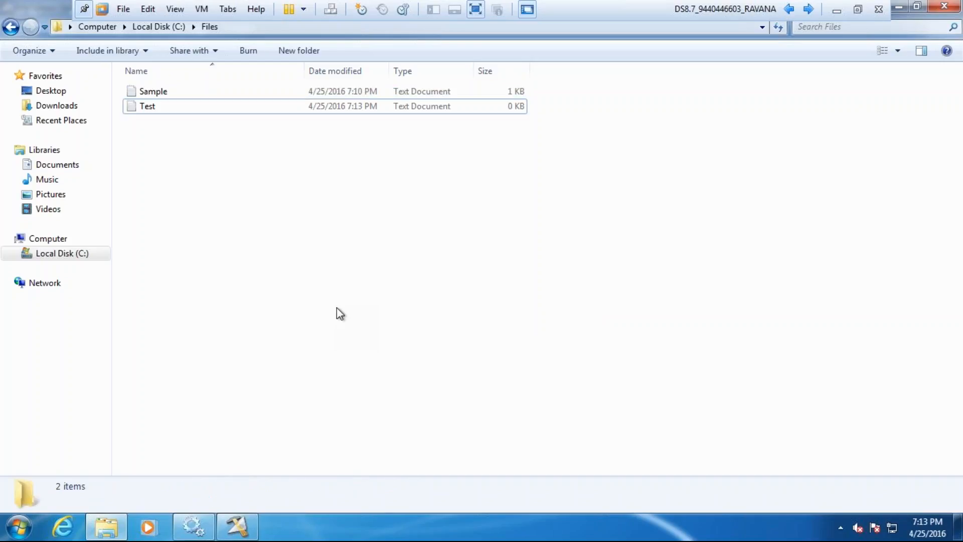
Step: Fill Test with three pipe-delimited records, each a first name and a salary (3000, 5000, 1500), then save and close it
left_click(167, 108)
key("Return")
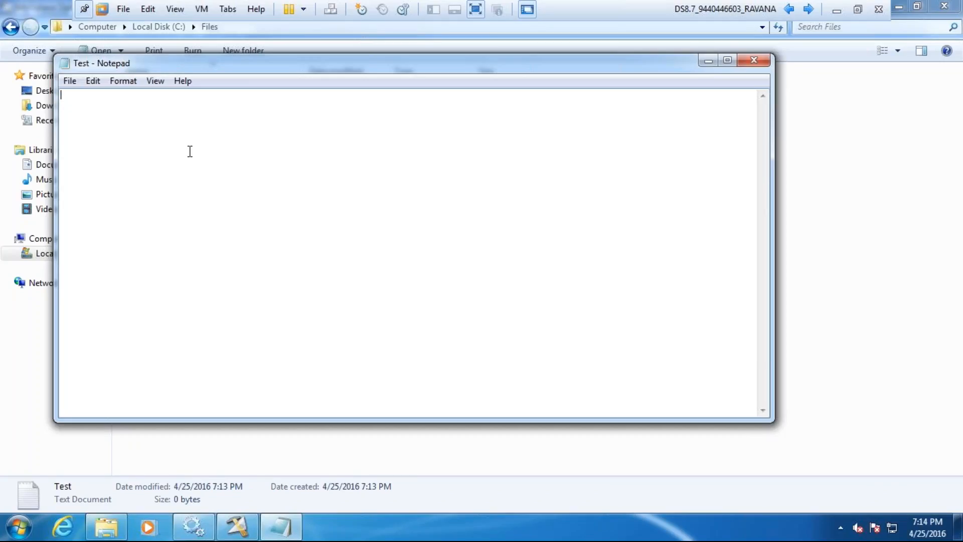
type("Munawar")
type(" | 3000")
type("Manjula")
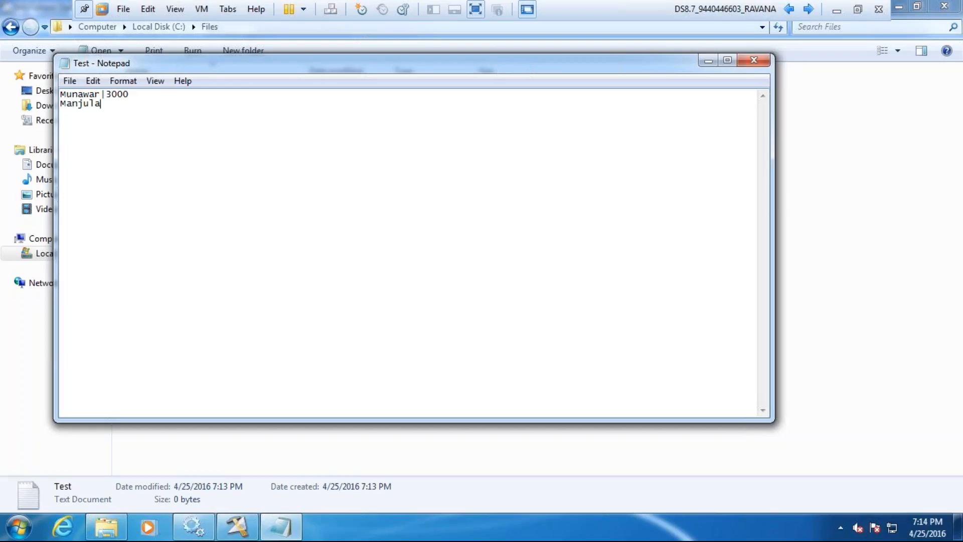
type("|5000")
type("Sharief |")
type("1500")
key("Return")
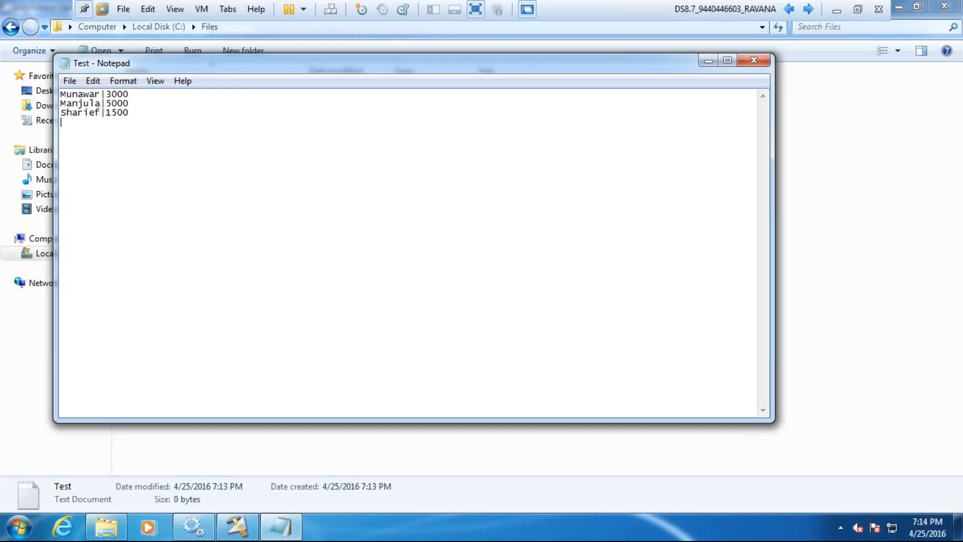
key("ctrl+s")
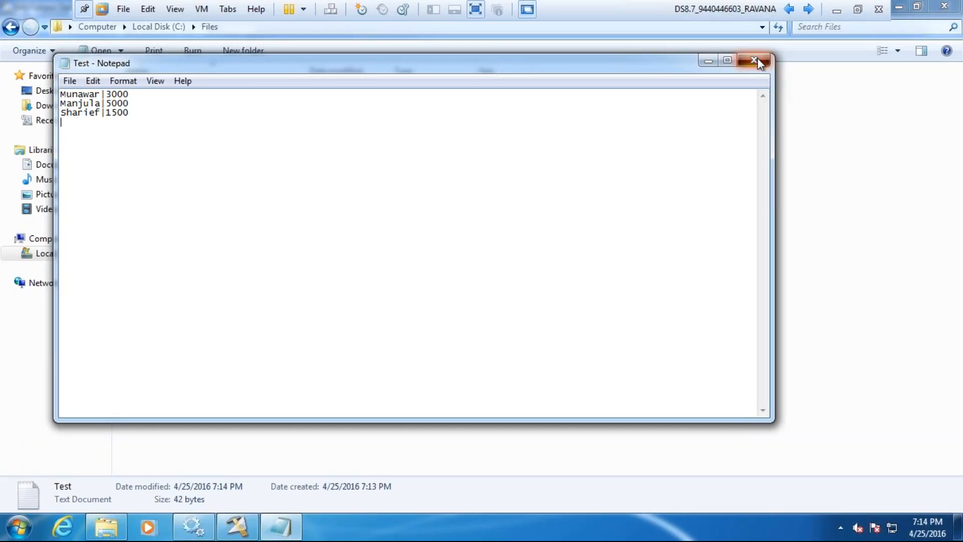
left_click(759, 62)
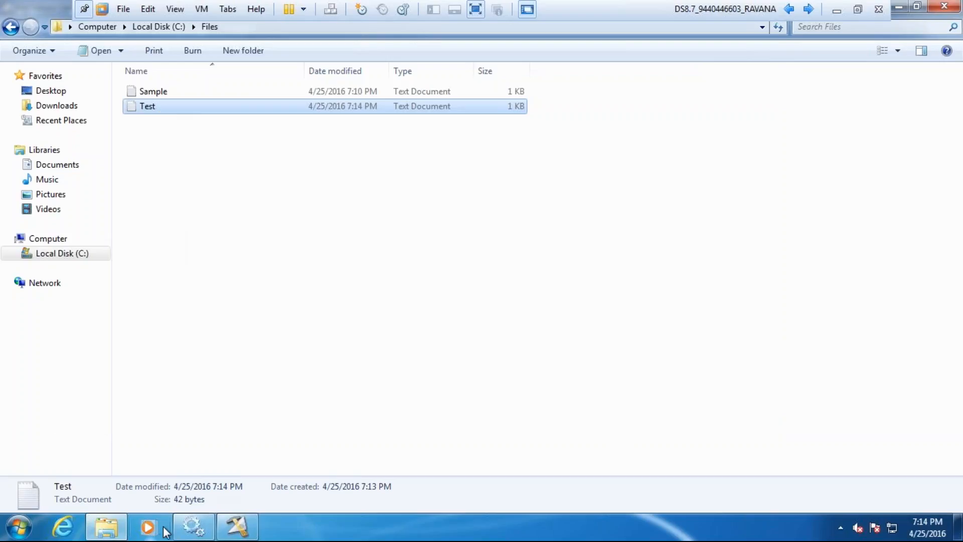
Step: Switch back to DataStage Designer and add a second File property to the Sequential File stage's source
left_click(226, 535)
left_click(402, 212)
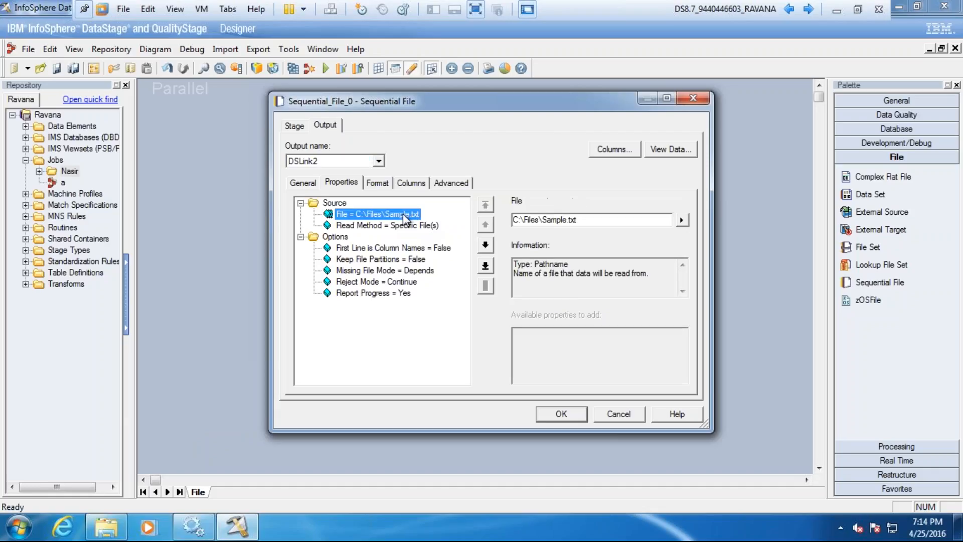
left_click(565, 219)
left_click_drag(565, 219, 561, 219)
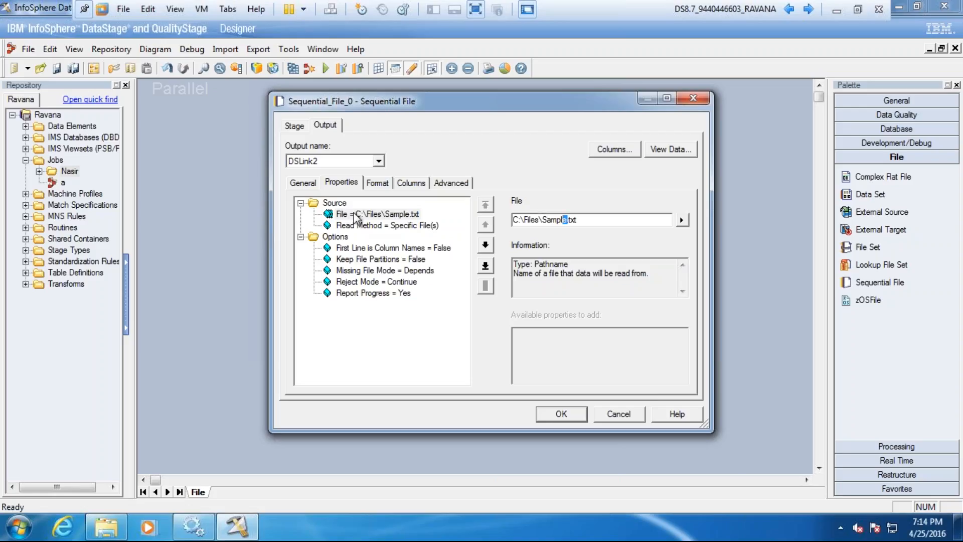
left_click(335, 203)
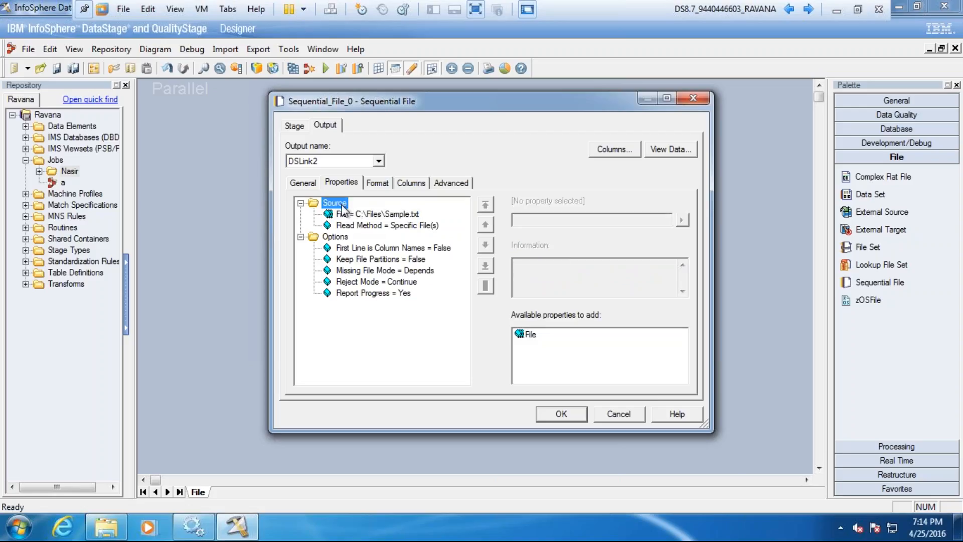
left_click(532, 335)
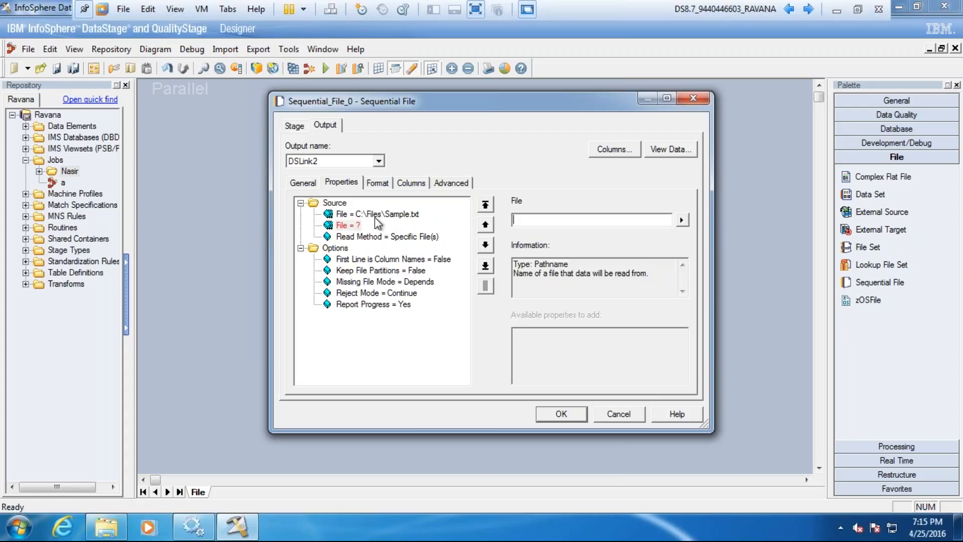
Step: Copy the first source file's path into the second File property and edit it to C:\Files\Test.txt
left_click(375, 216)
left_click(582, 219)
left_click_drag(582, 220, 513, 220)
key("ctrl+c")
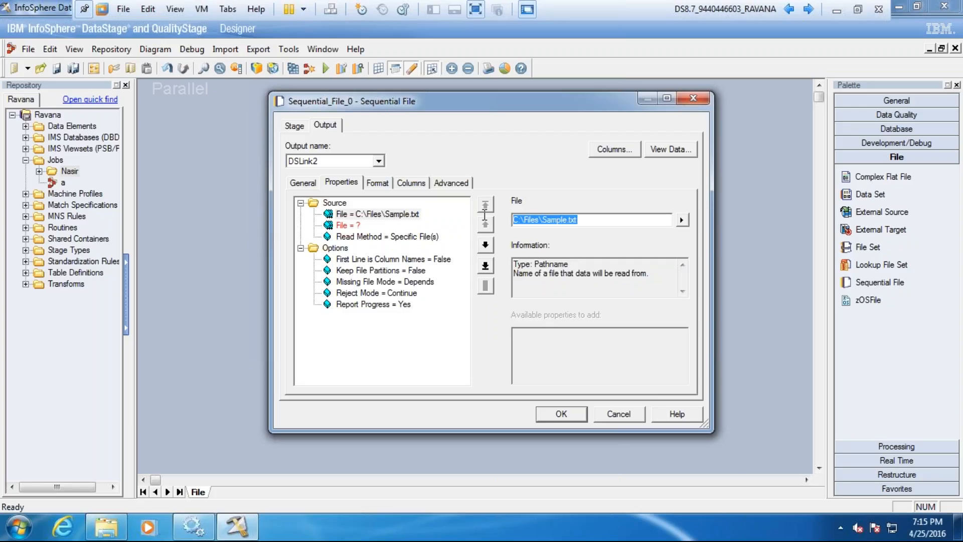
left_click(353, 226)
left_click(546, 219)
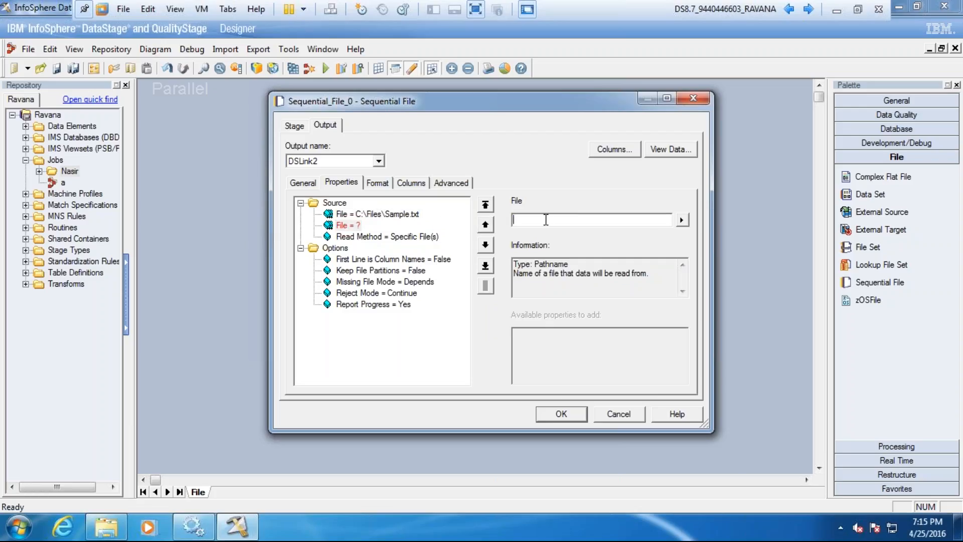
key("ctrl+v")
left_click(569, 220)
key("BackSpace")
key("BackSpace")
key("BackSpace")
key("BackSpace")
key("BackSpace")
key("BackSpace")
key("BackSpace")
type("Test")
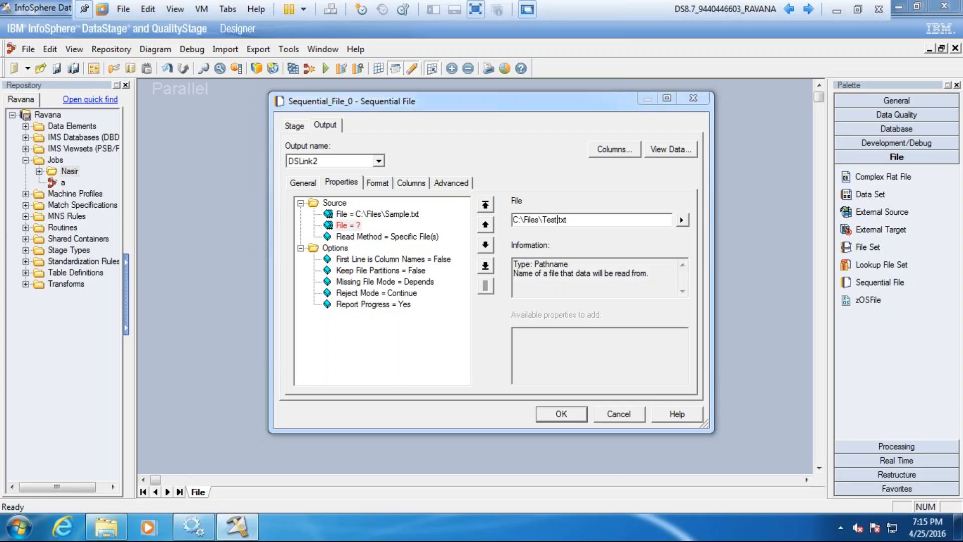
left_click(381, 237)
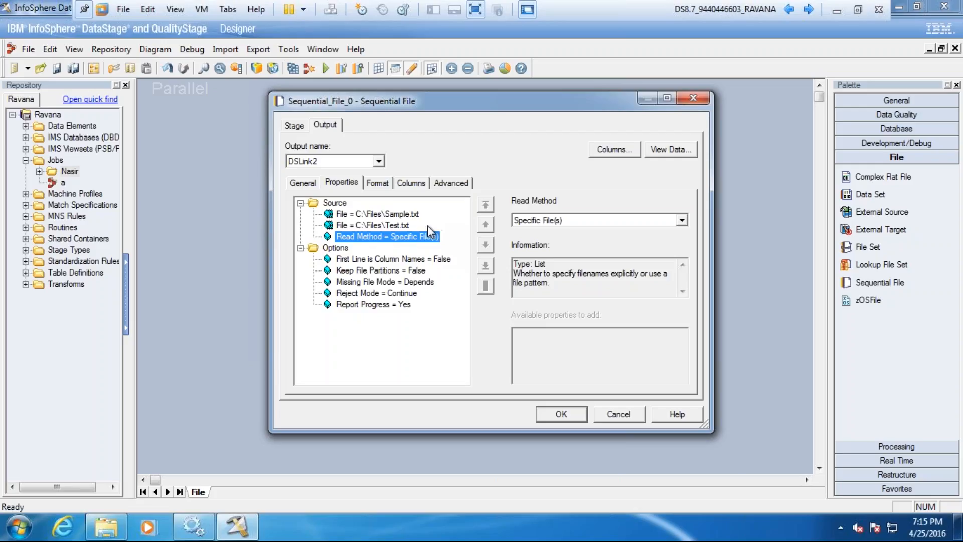
Step: Check the column definitions and format settings, and preview the combined data of both files in the Data Browser
left_click(408, 182)
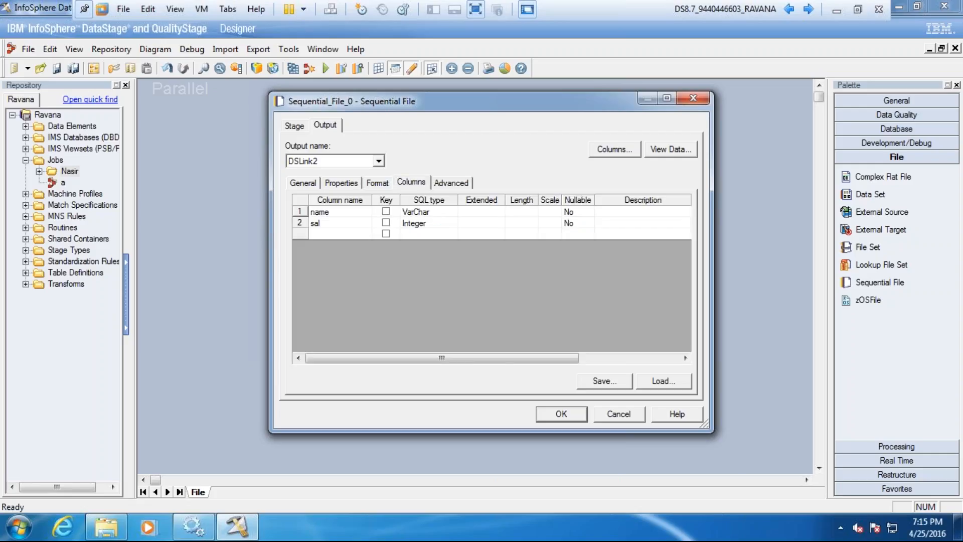
left_click(378, 183)
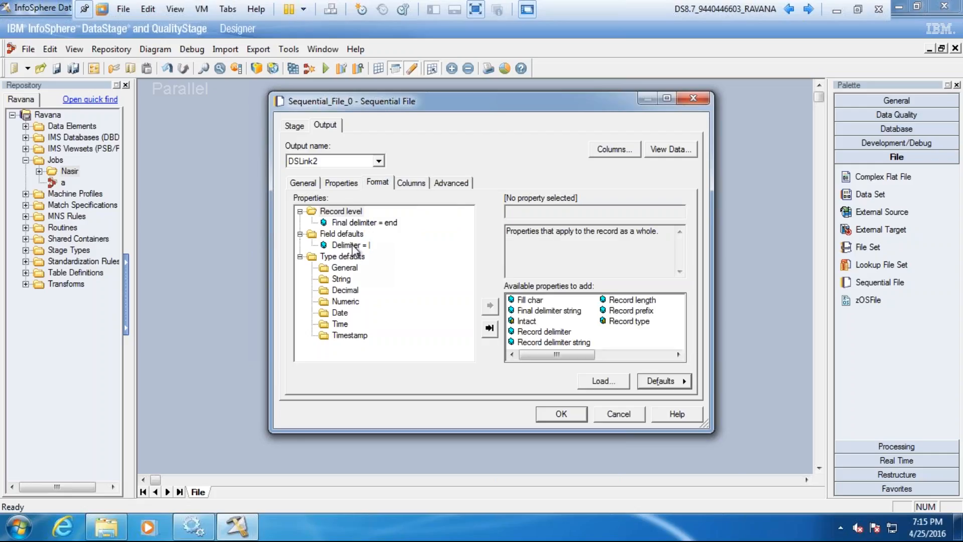
left_click(676, 152)
left_click(610, 224)
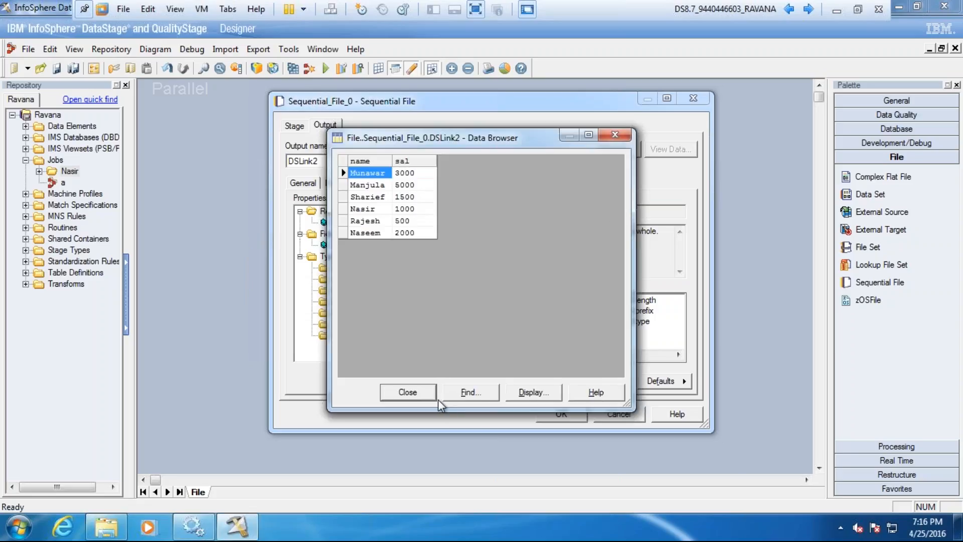
left_click(420, 393)
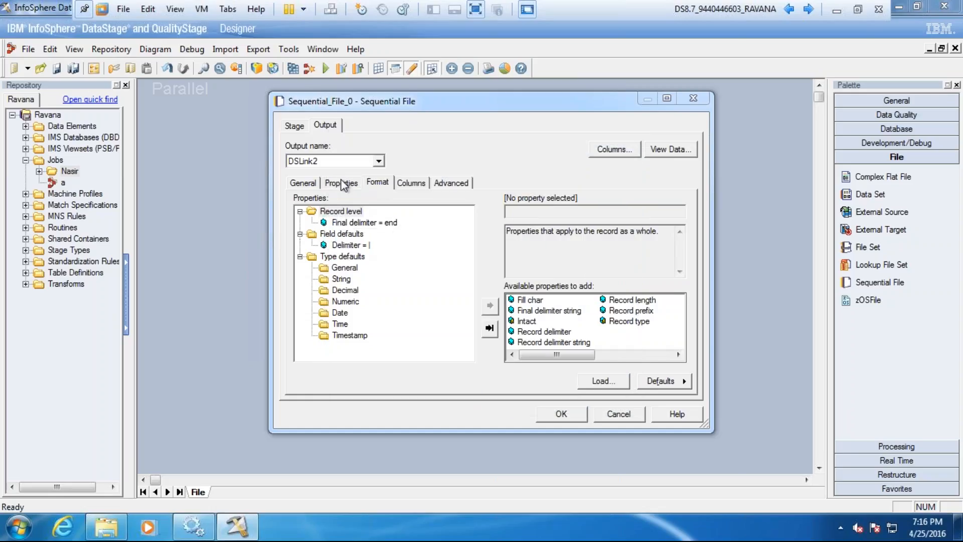
Step: Add a third File property to the stage's source without entering a path
left_click(344, 184)
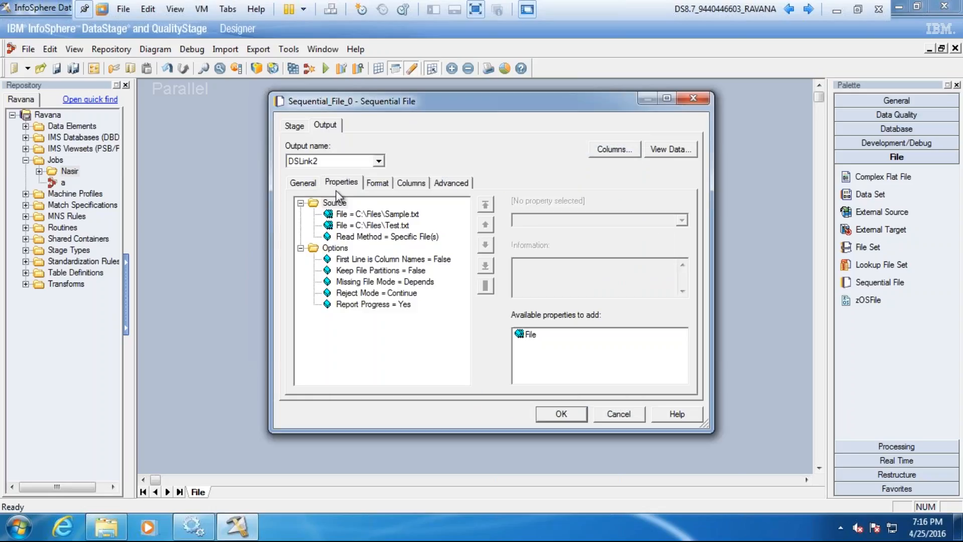
left_click(335, 205)
left_click(530, 335)
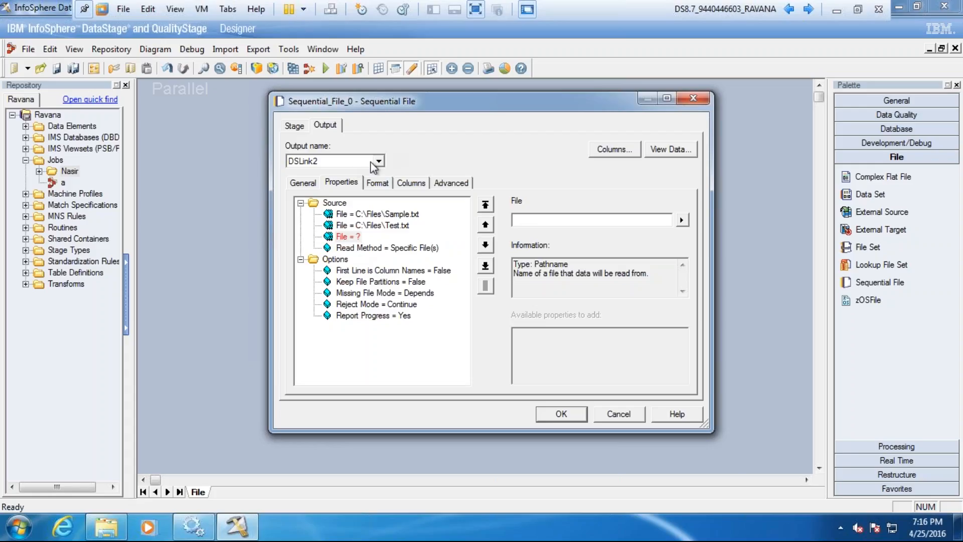
Step: Review the stage's format, columns and advanced stage settings, and return to the source properties
left_click(379, 183)
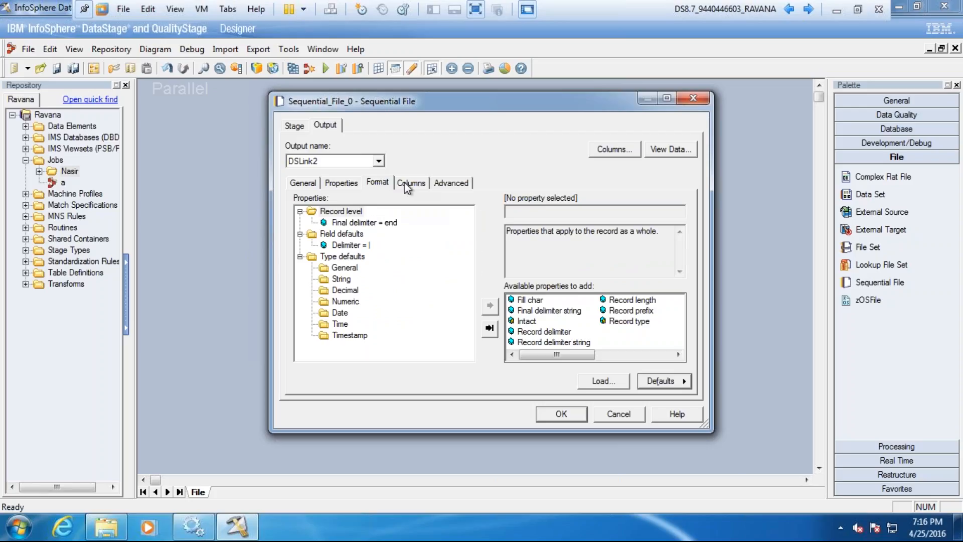
left_click(410, 184)
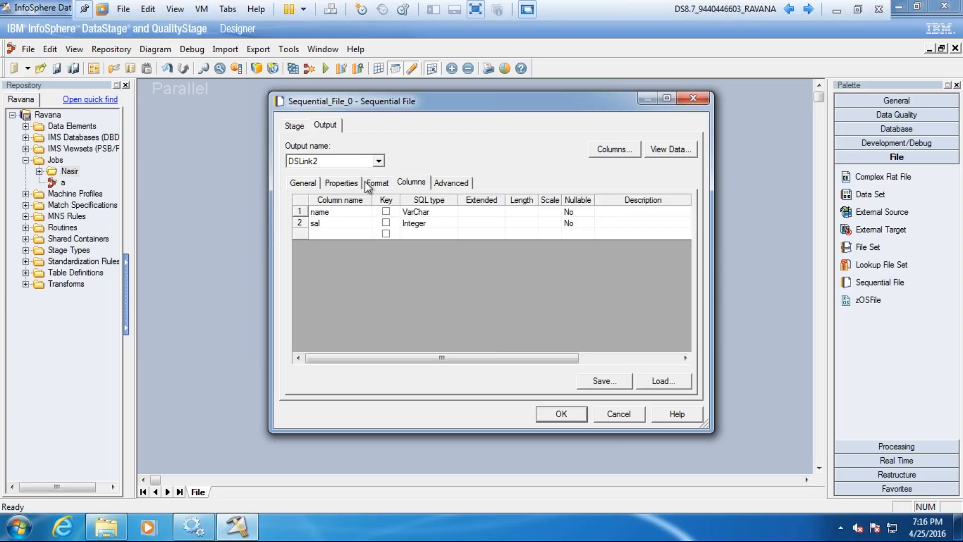
left_click(301, 126)
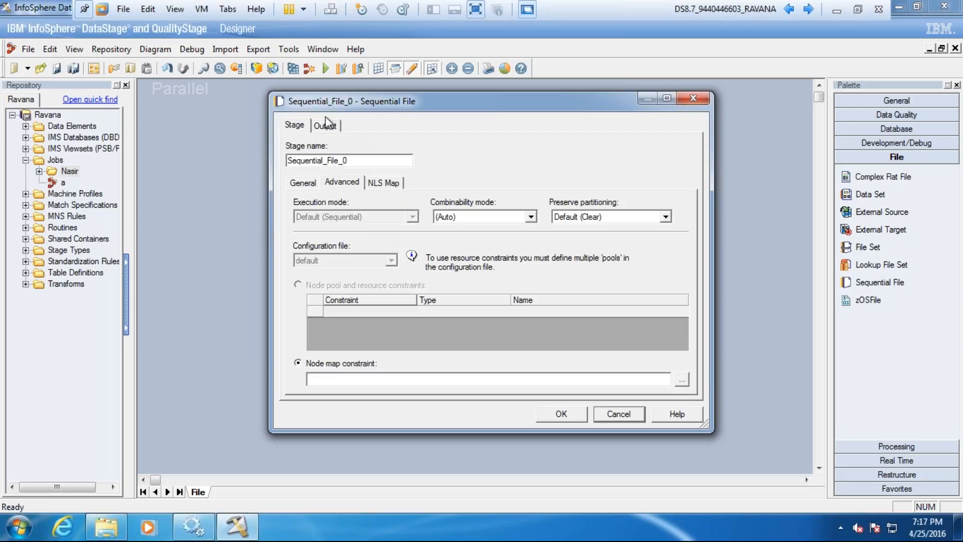
left_click(327, 126)
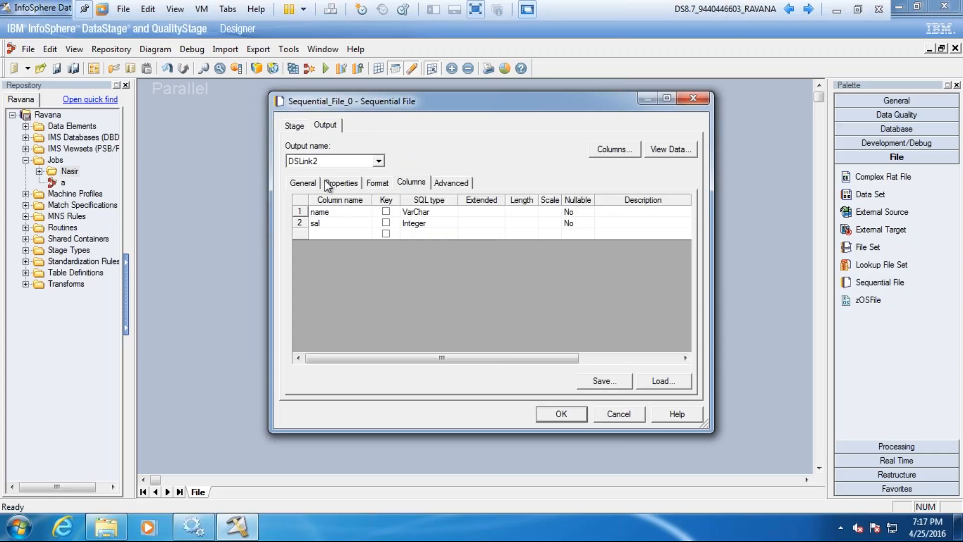
left_click(329, 184)
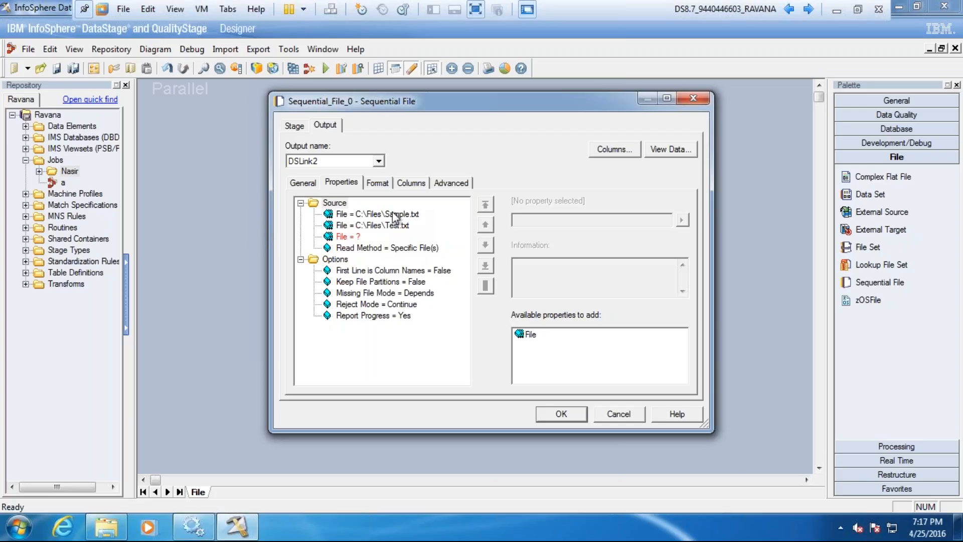
Step: Remove the empty third File property and check the paths of the Sample.txt and Test.txt source files
left_click(350, 239)
right_click(365, 237)
left_click(374, 247)
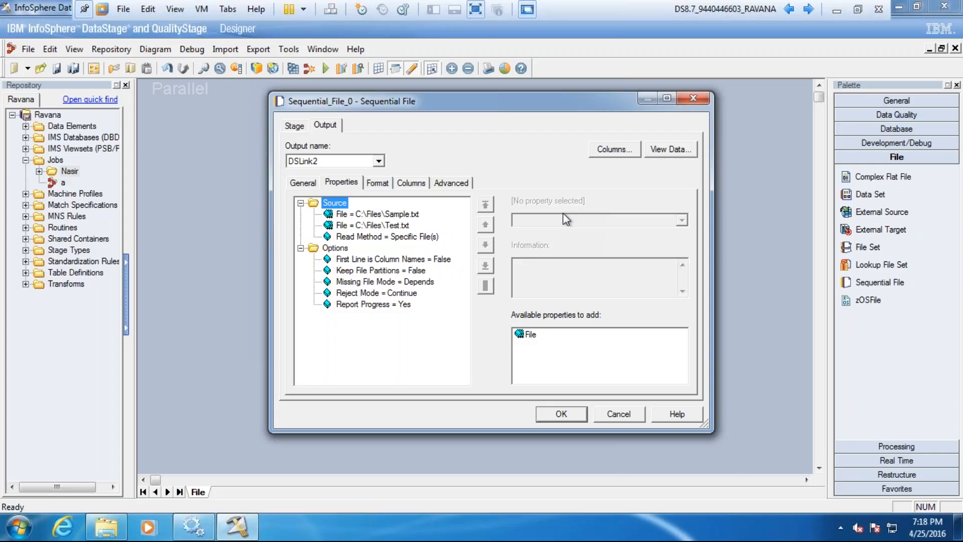
left_click(375, 215)
left_click(381, 226)
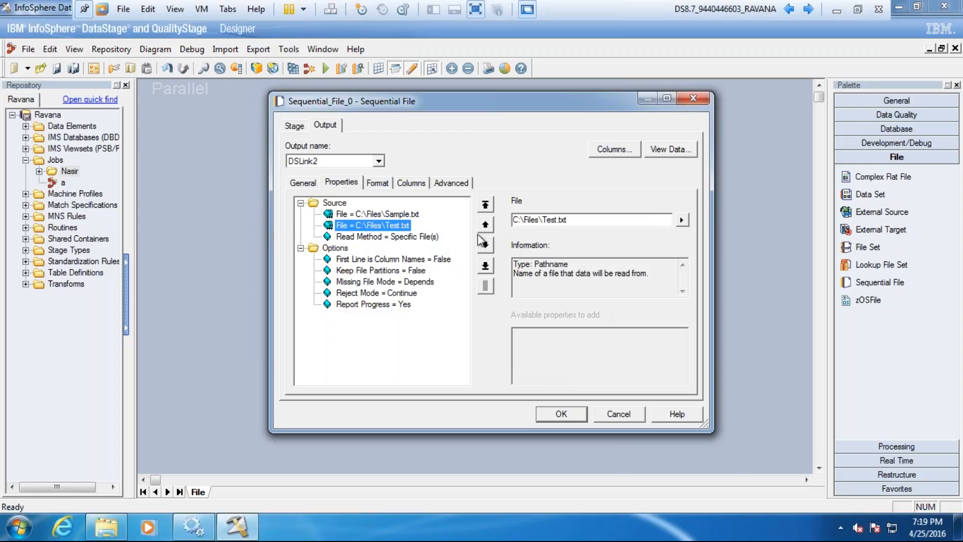
Step: Switch to the C:\Files folder in Windows Explorer and rename the Test text file as Sample_1
left_click(103, 531)
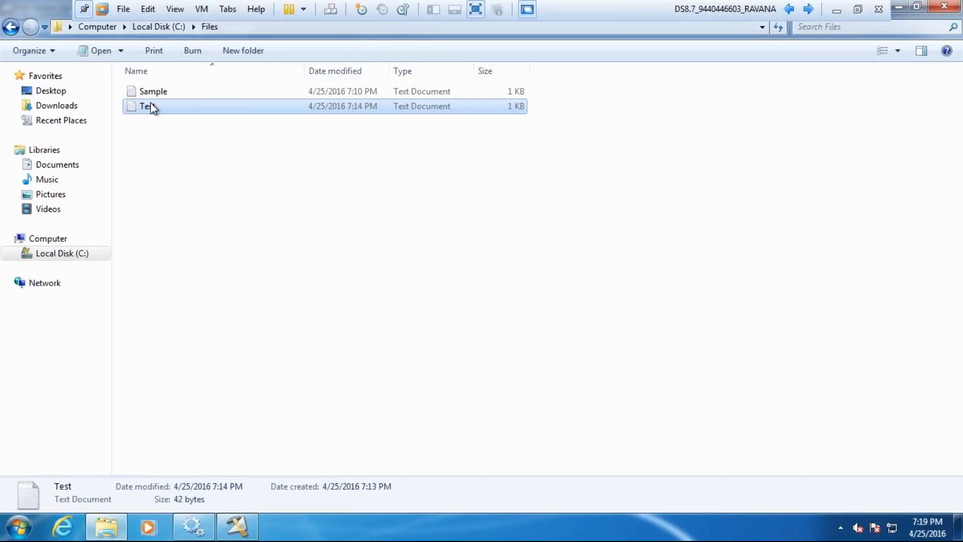
right_click(152, 104)
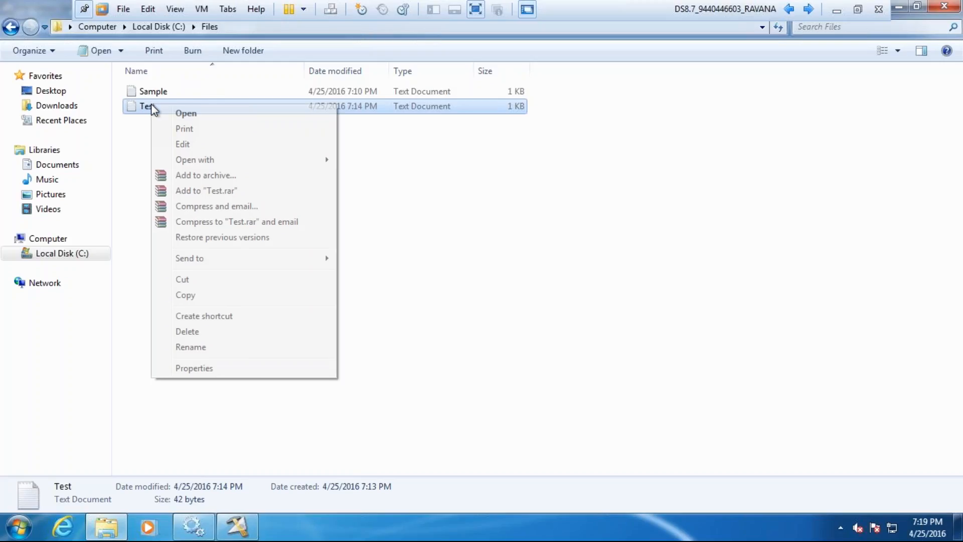
left_click(198, 348)
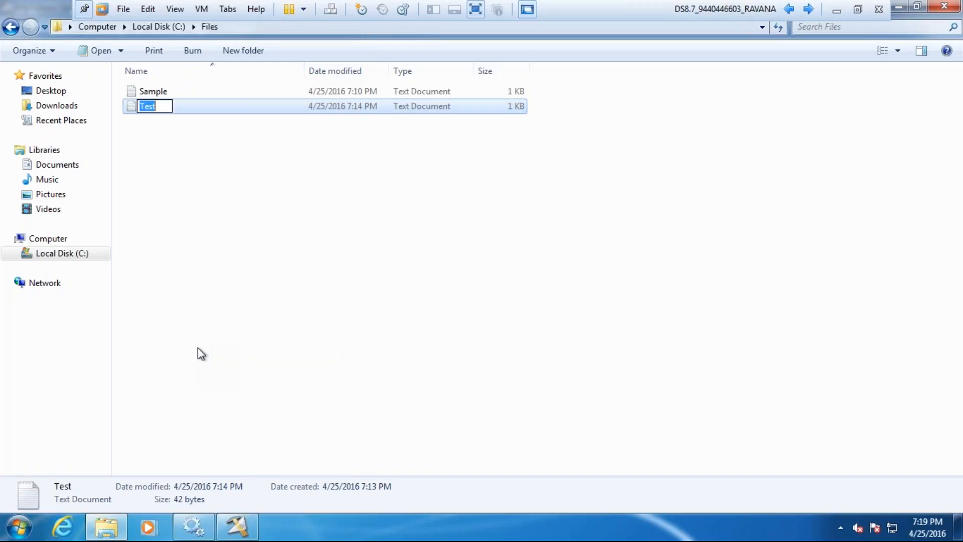
type("Sample_1")
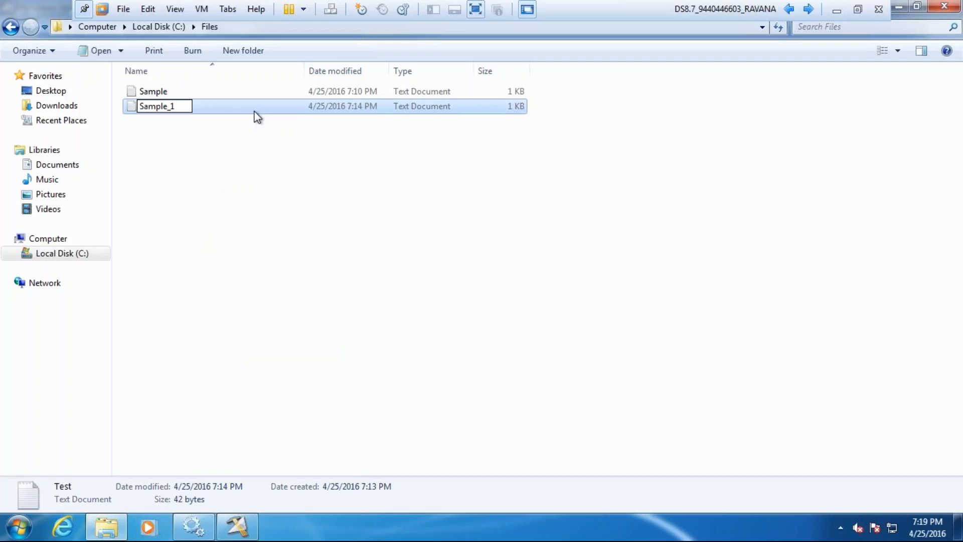
left_click(254, 110)
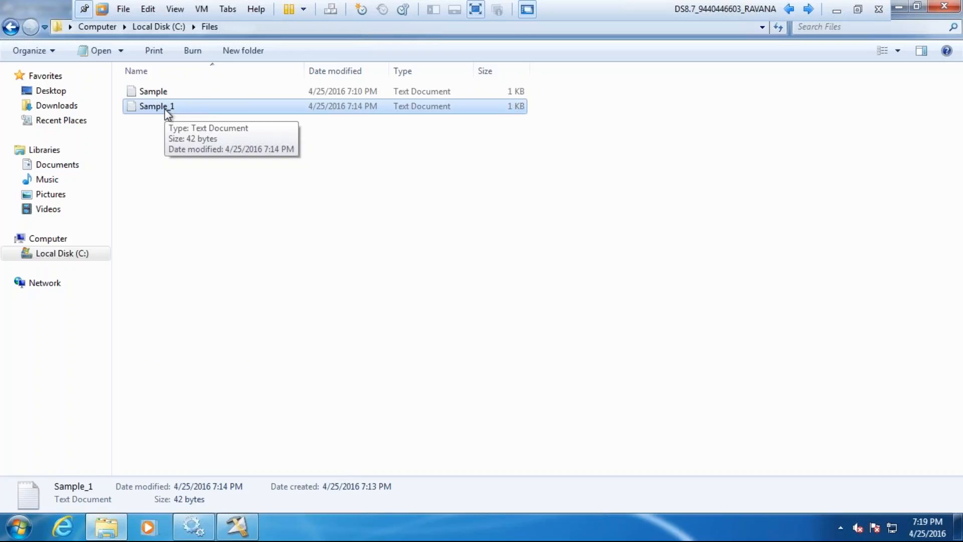
Step: Find Notepad among the installed programs and open it with a blank document
left_click(19, 530)
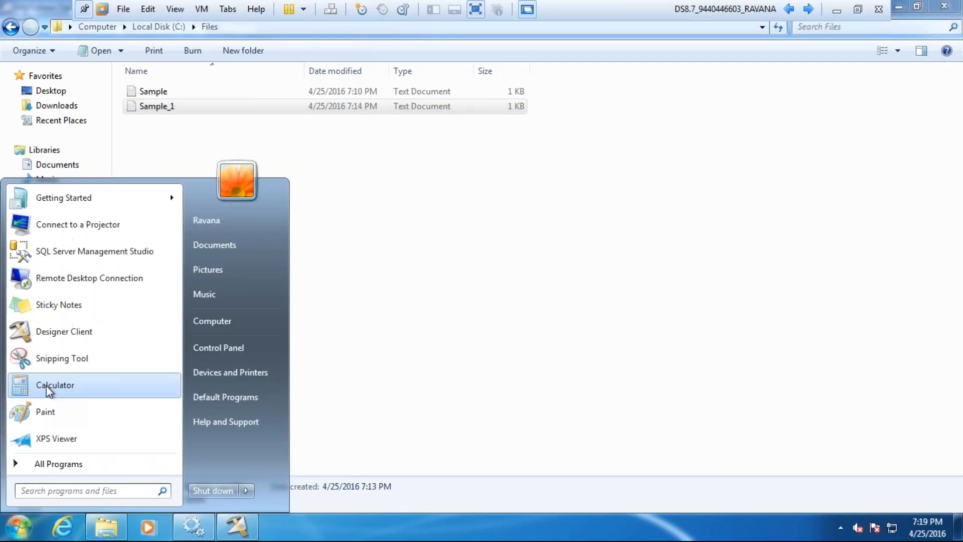
type("n")
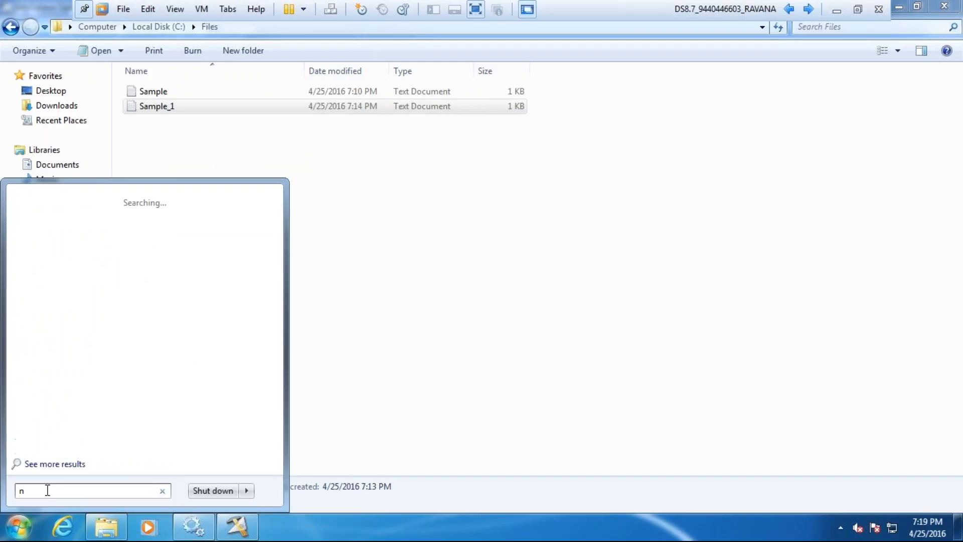
type("ote")
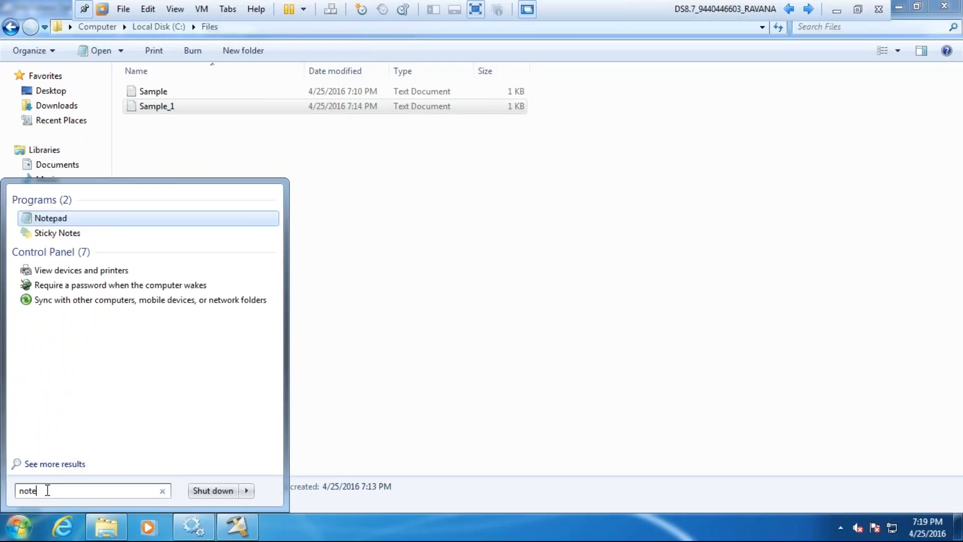
type("pad")
key("Return")
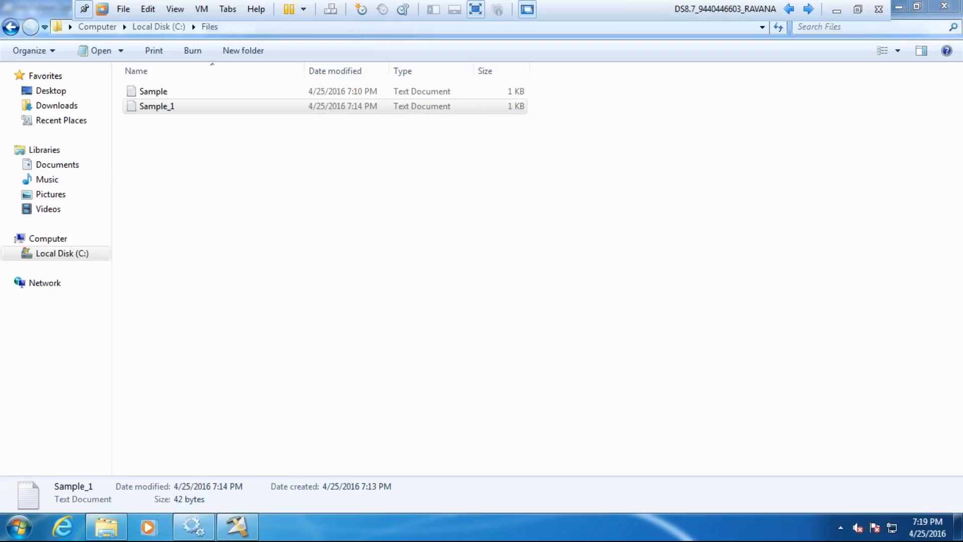
Step: List the example file names test, example, sample, abc and def on separate lines of the blank document
type("test ")
type("example")
key("Return")
type("sample")
key("Return")
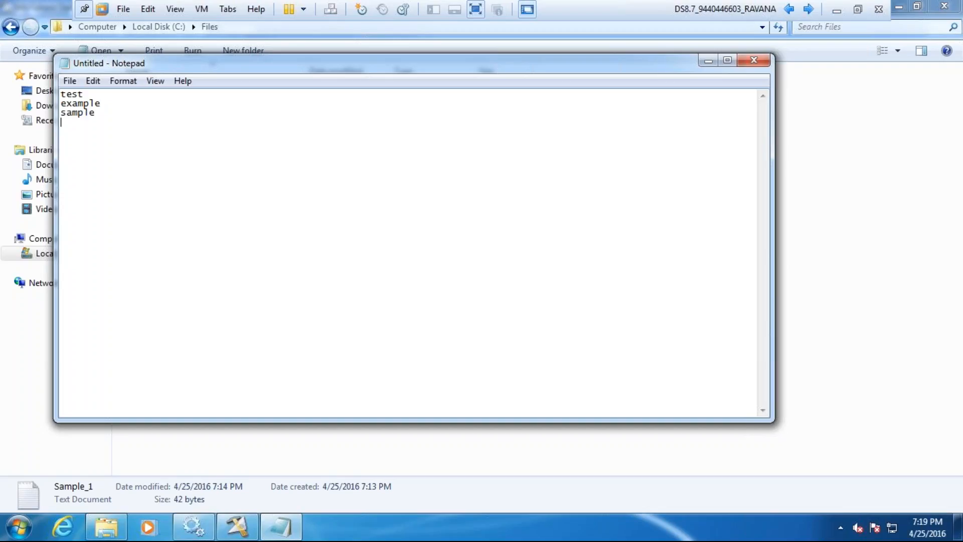
type("abc")
key("Return")
type("def")
key("Return")
Step: Write the note "adding 5 files propertis" below the list of file names, leaving a gap
left_click(82, 93)
left_click(82, 156)
type("adding 5 files")
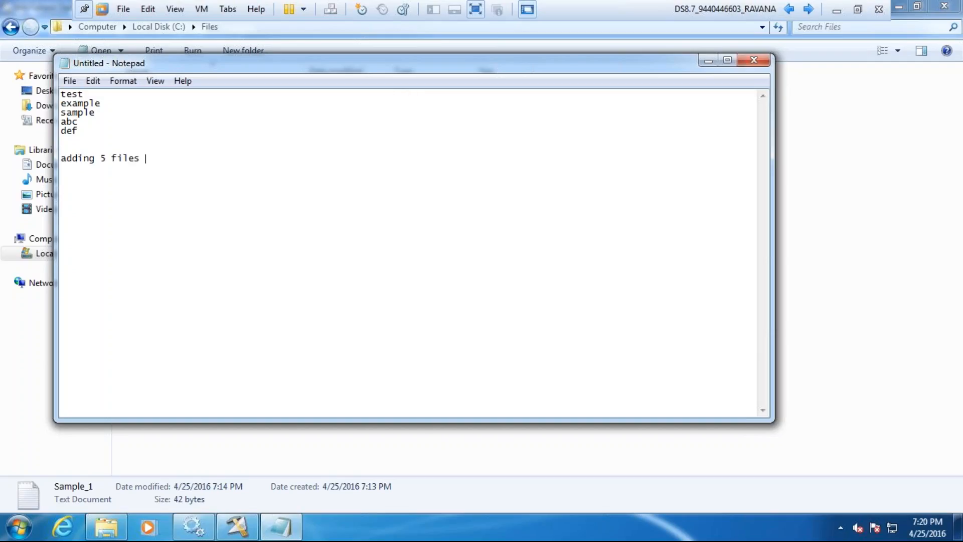
type(" propertis")
Step: Switch to DataStage Designer, examine the Read Method property of the Sequential File source, and return to the Notepad notes
left_click(235, 525)
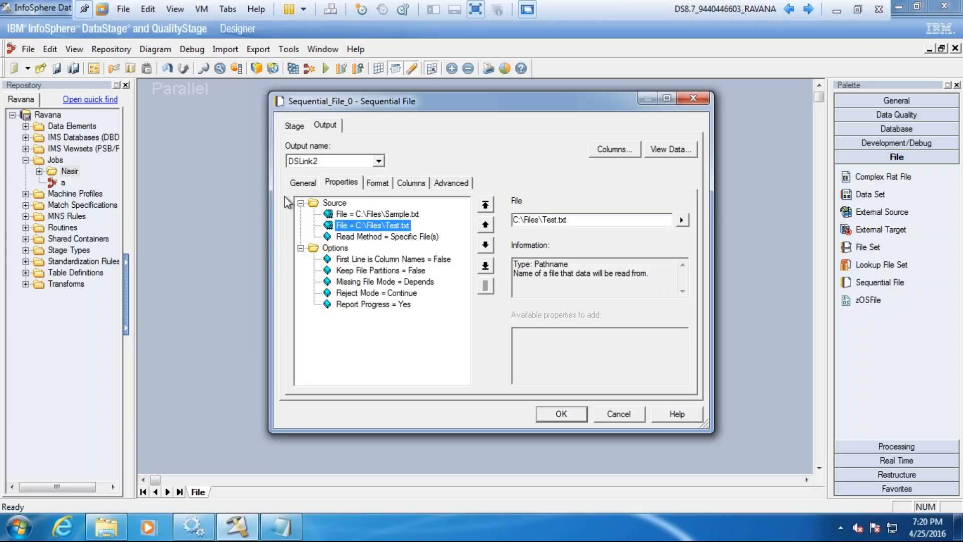
left_click(347, 237)
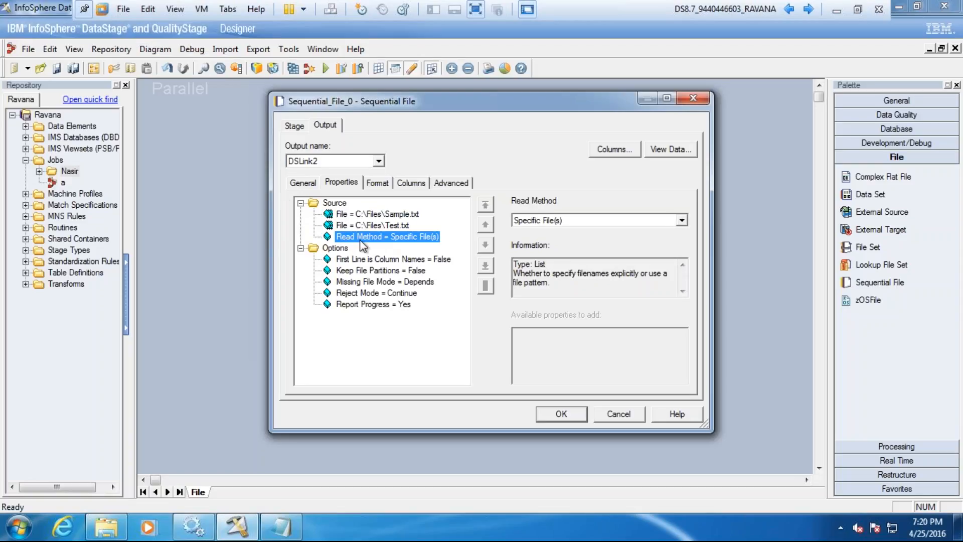
key("alt")
left_click(293, 532)
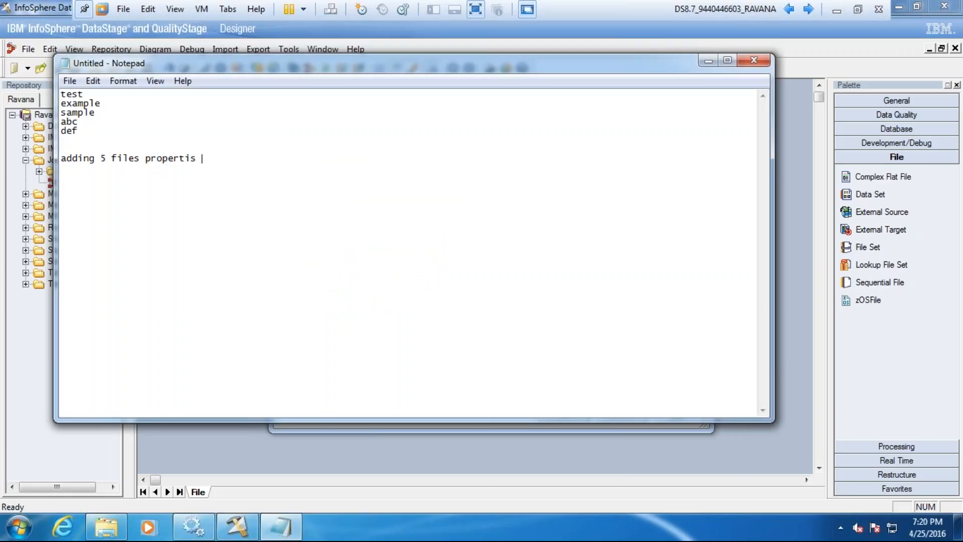
Step: Below the note, list the file names Sample, Sample1, Sample2, Sample3 and Sample4 on separate lines
left_click_drag(198, 152, 205, 157)
left_click(208, 161)
type("Sample")
key("Return")
type("Sample1")
key("Return")
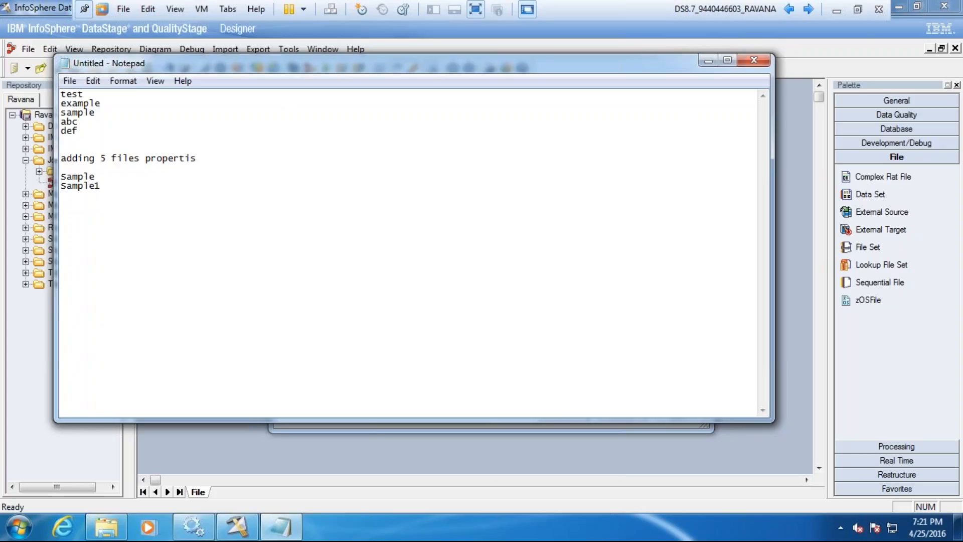
type("Sample")
key("Return")
key("BackSpace")
type("2")
key("Return")
type("Sample3")
key("Return")
type("Sample")
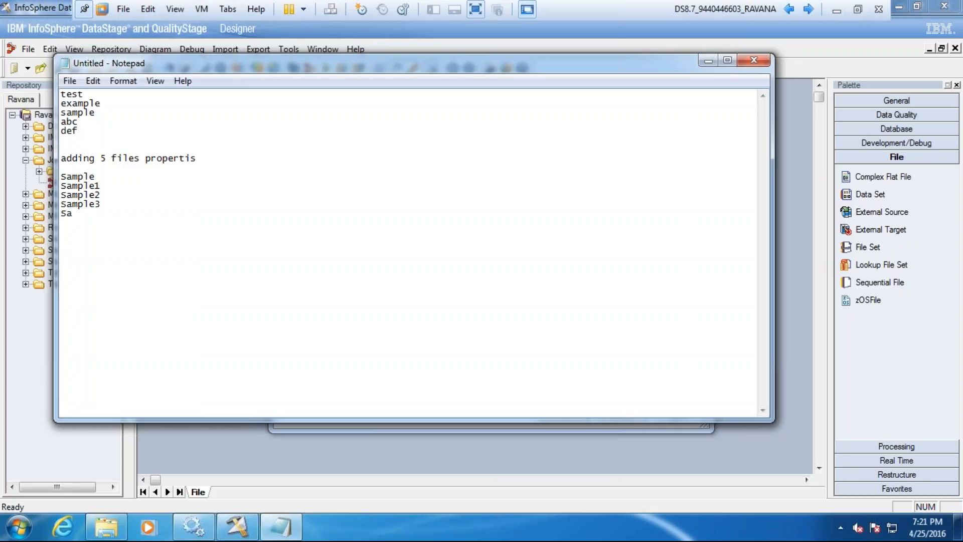
type("4")
Step: Compare the list of differently named files and its note with the list of Sample file names
left_click_drag(79, 132, 58, 93)
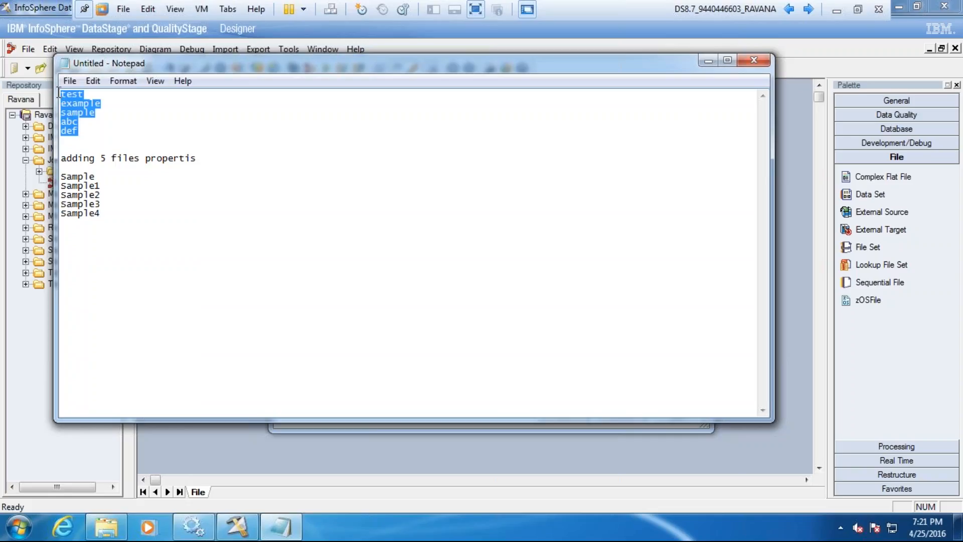
left_click_drag(101, 217, 59, 176)
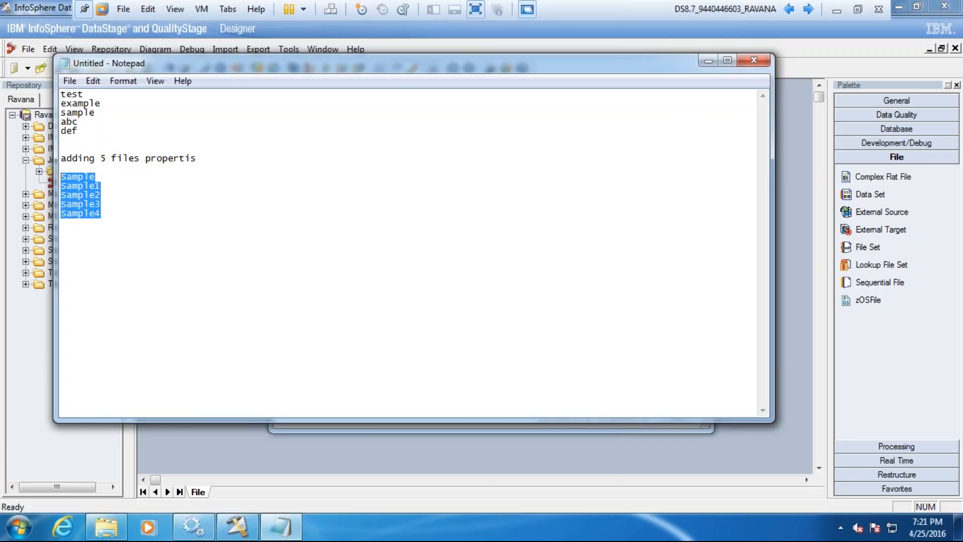
left_click(77, 132)
left_click_drag(77, 131, 60, 94)
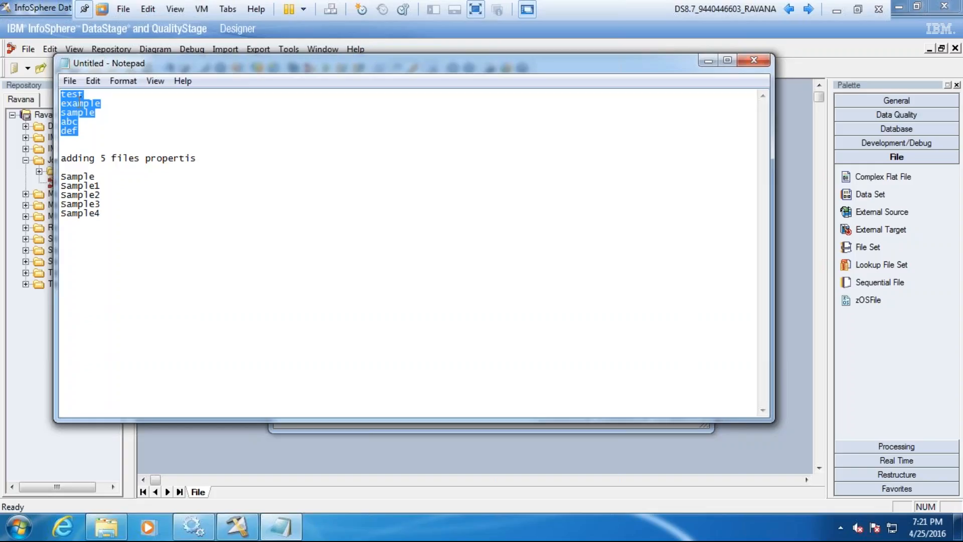
left_click(83, 141)
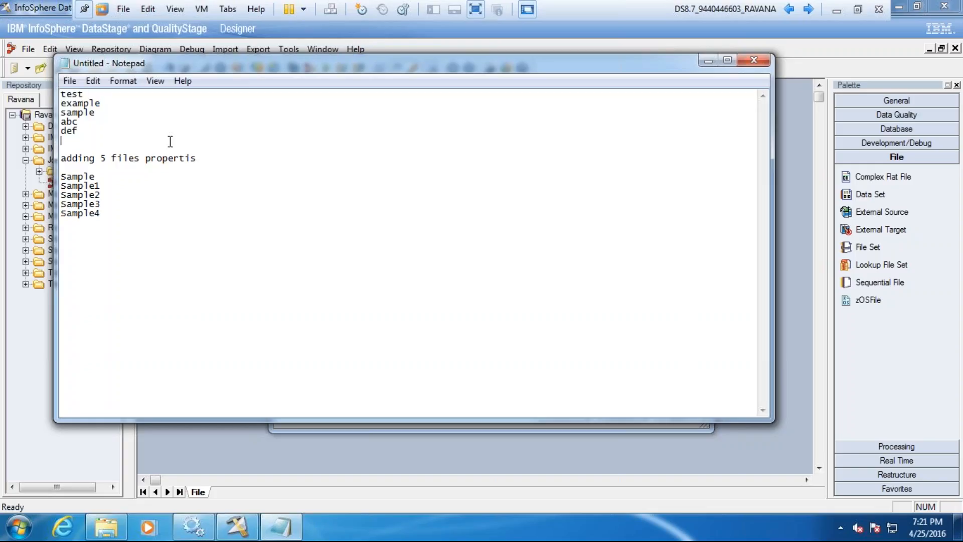
left_click_drag(202, 159, 81, 139)
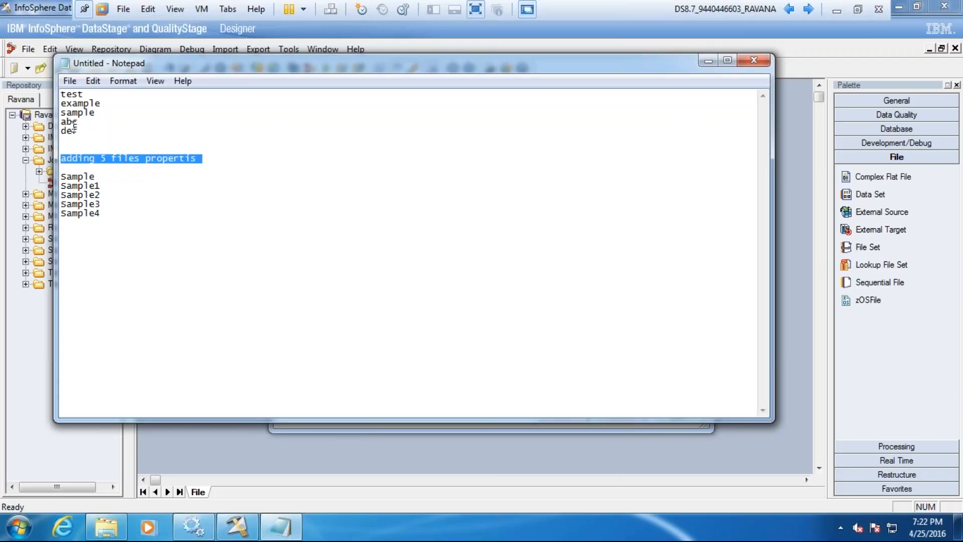
left_click(80, 170)
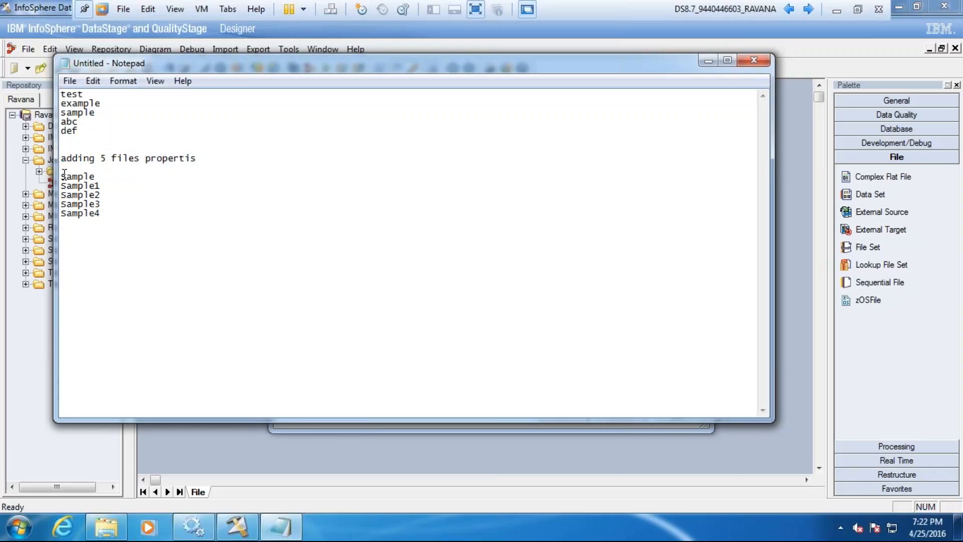
left_click_drag(63, 175, 94, 173)
Step: Add the wildcard Sample* below the Sample file names and compare it with that list
left_click(107, 212)
key("Return")
key("Return")
key("Return")
type("Sample*")
left_click_drag(101, 214, 58, 181)
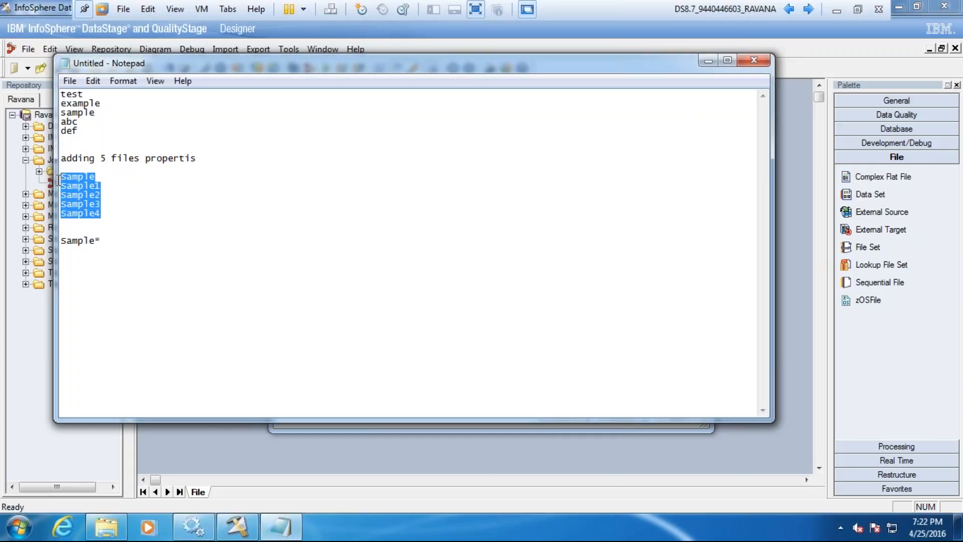
Step: Write the label "--file pattern" on the line beneath the Sample* wildcard
left_click(108, 241)
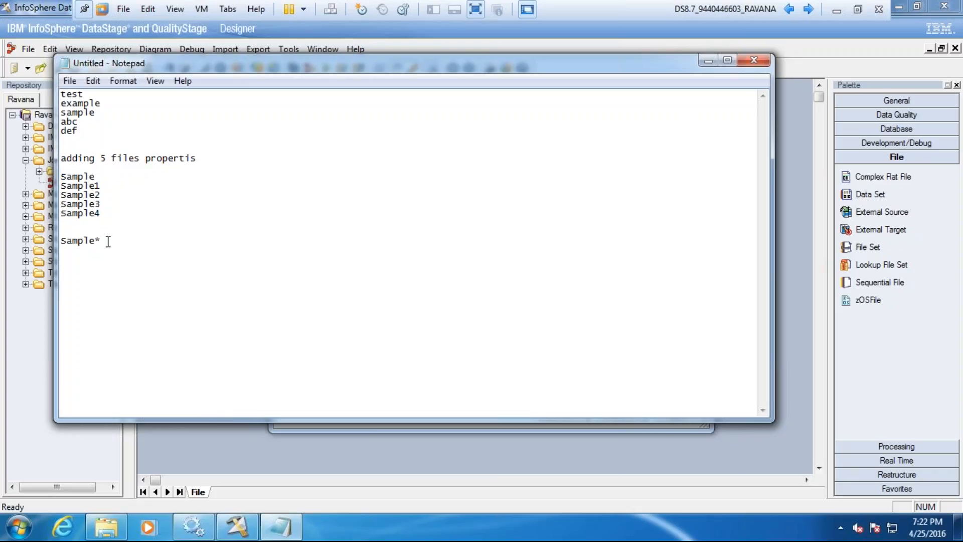
key("Return")
type("--fie")
key("BackSpace")
type("le pattern")
left_click_drag(141, 250, 105, 250)
Step: Back in DataStage Designer, change the source's Read Method to File Pattern and accept removing the invalid File and Missing File Mode properties
left_click(281, 527)
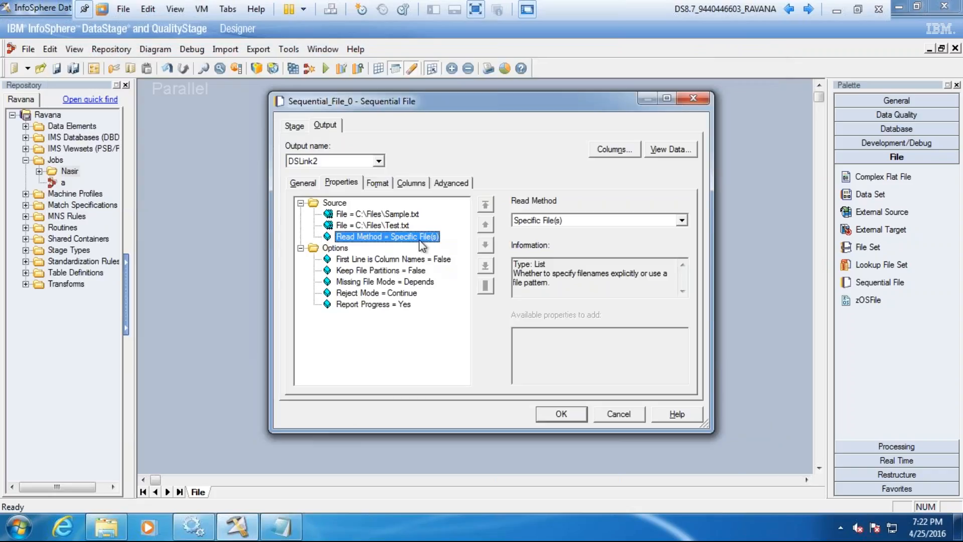
left_click(682, 220)
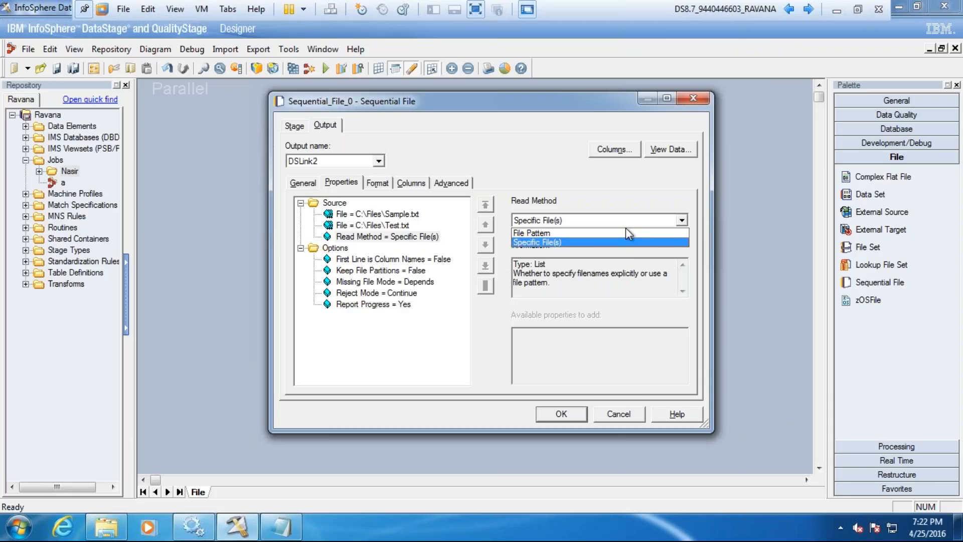
left_click(544, 233)
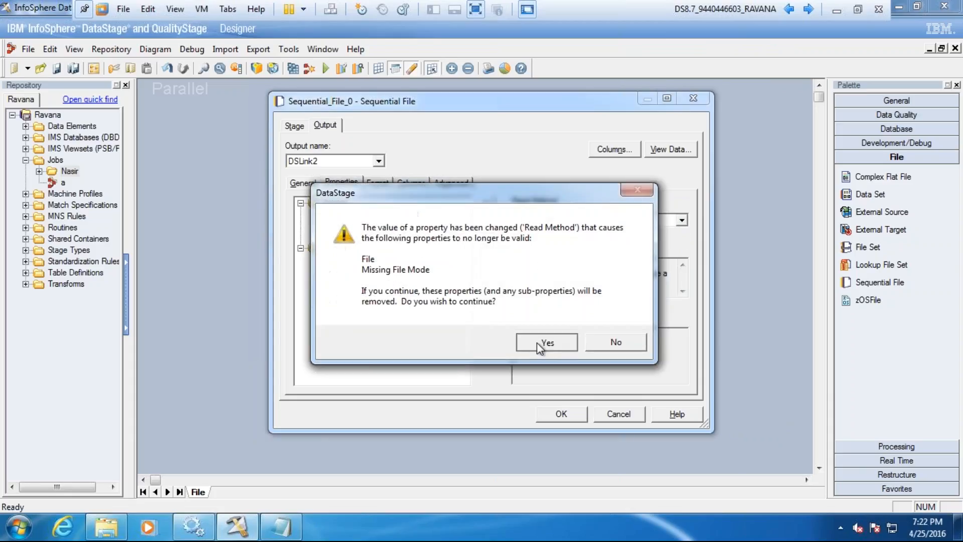
left_click(537, 342)
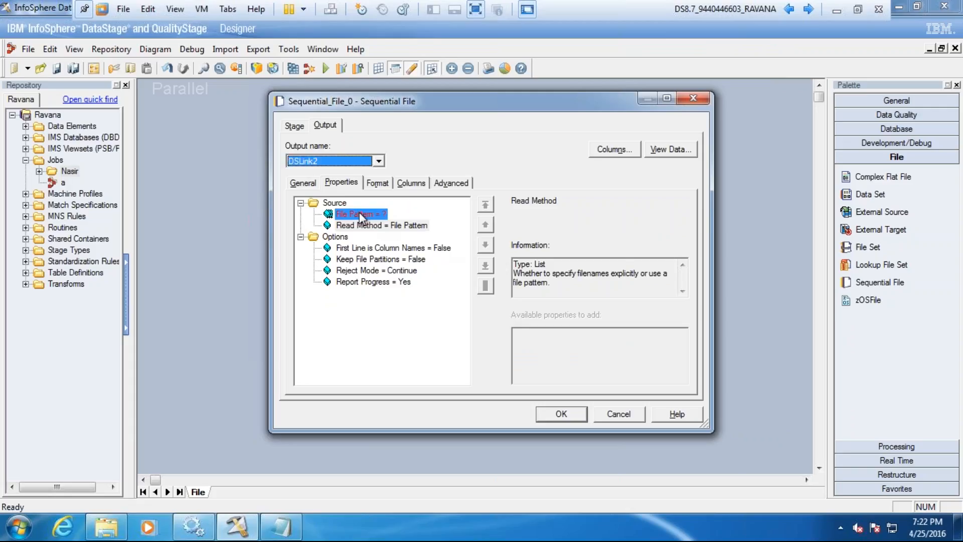
Step: Set the source's File Pattern property to C:\Files\Sample*, checking it against the file names in the C:\Files folder
left_click(359, 213)
left_click(543, 221)
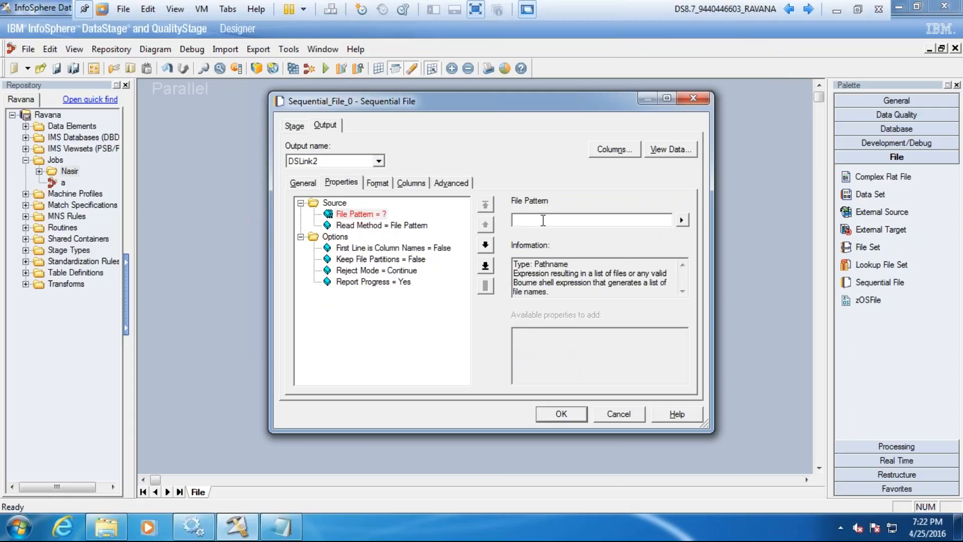
type("C:\\Files\\Sample*")
left_click(120, 536)
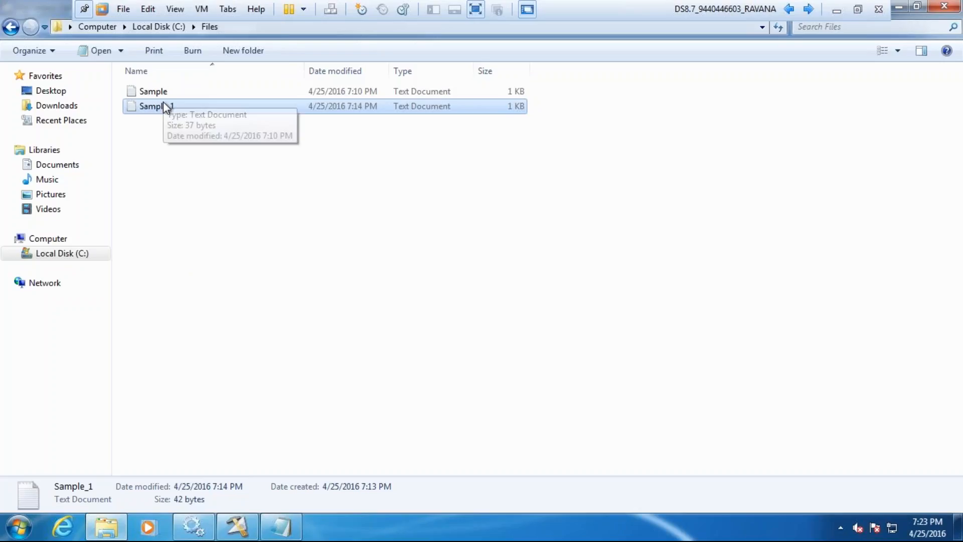
left_click(244, 535)
left_click(387, 226)
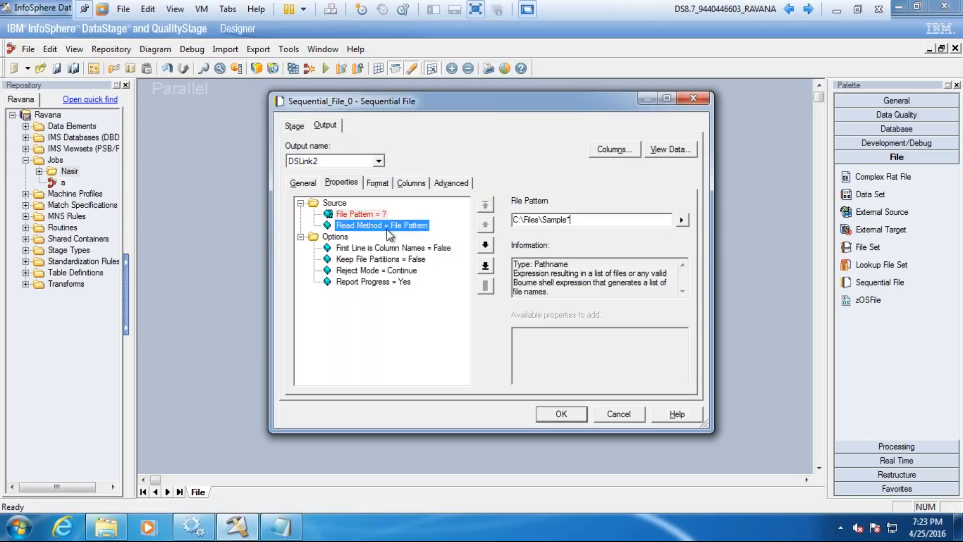
left_click(403, 214)
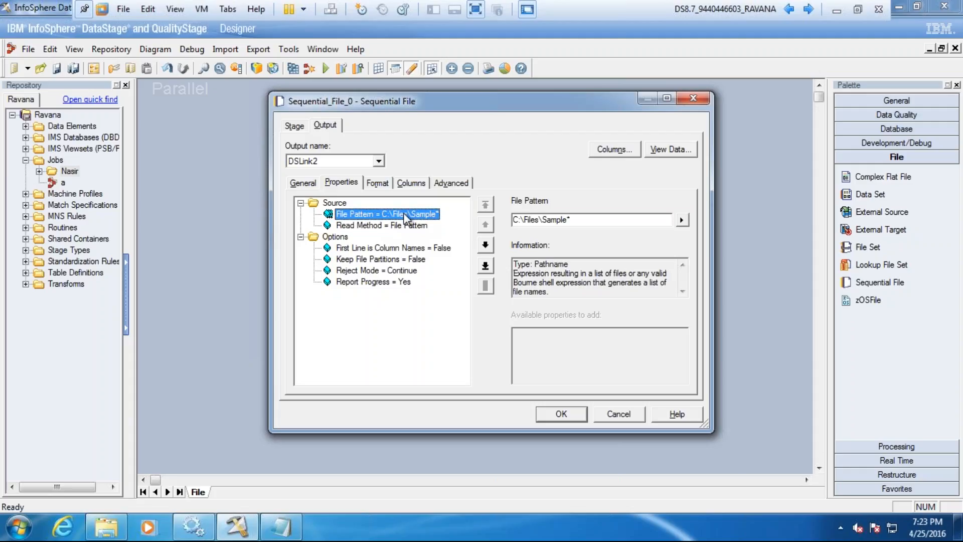
Step: Preview up to 100 rows read through the Sample* file pattern and close the data browser
left_click(678, 155)
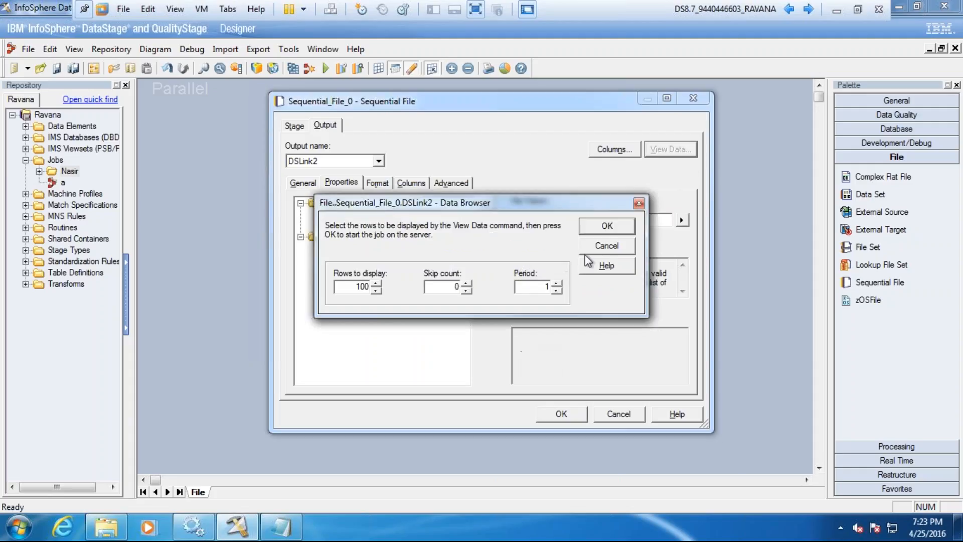
left_click(612, 225)
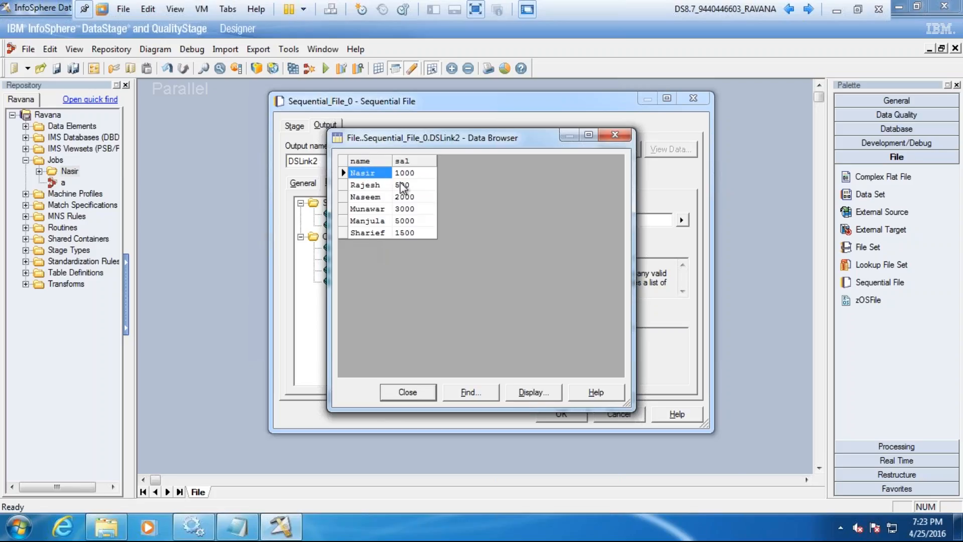
left_click(409, 393)
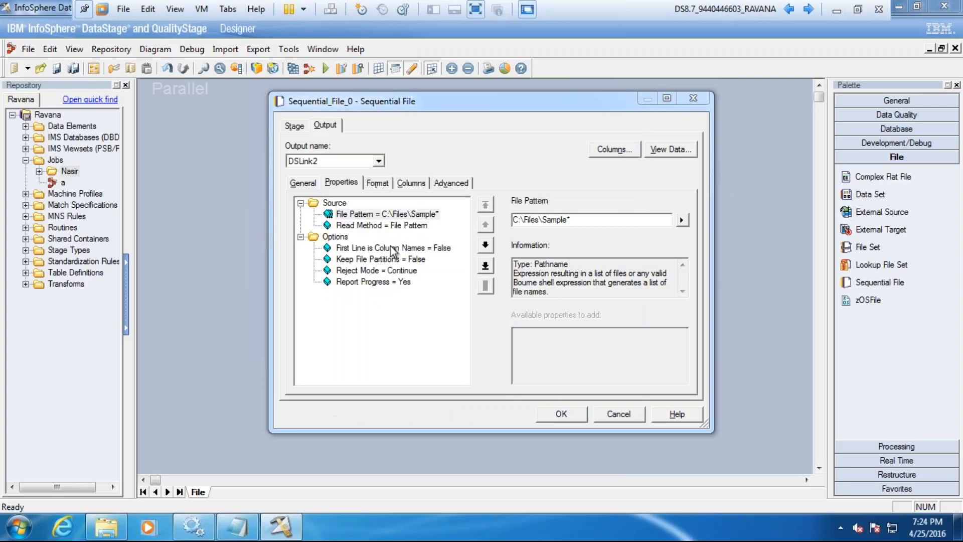
Step: Add the File Name Column option to the source properties and set it to filename
left_click(335, 237)
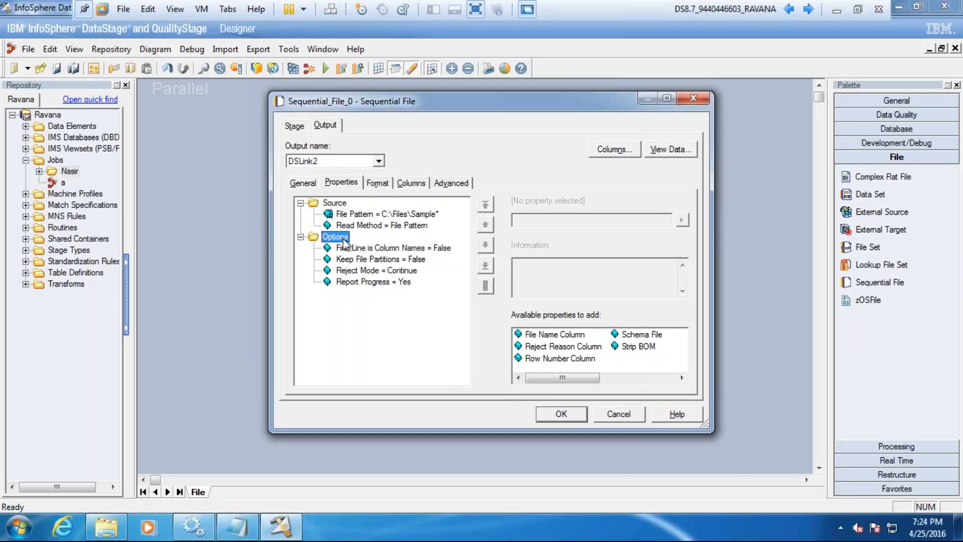
left_click(545, 336)
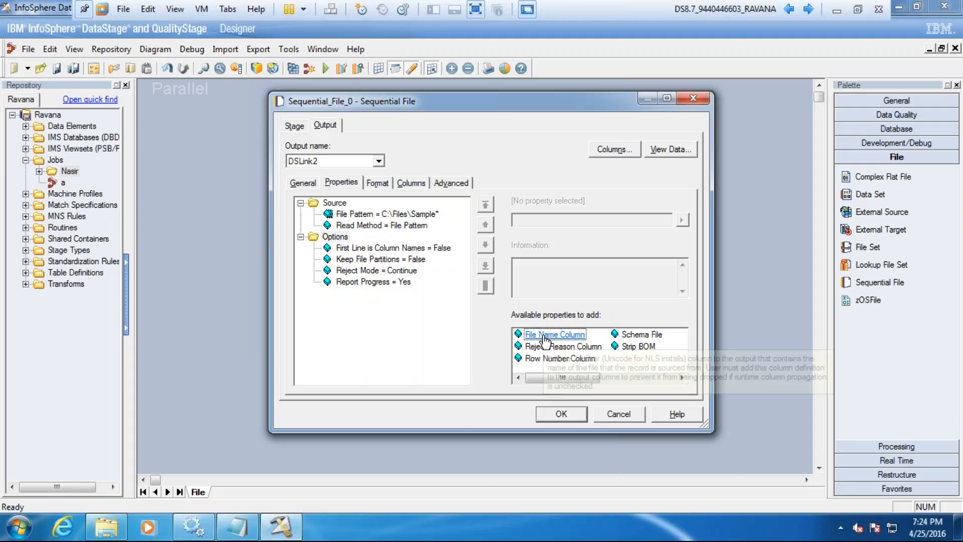
double_click(544, 335)
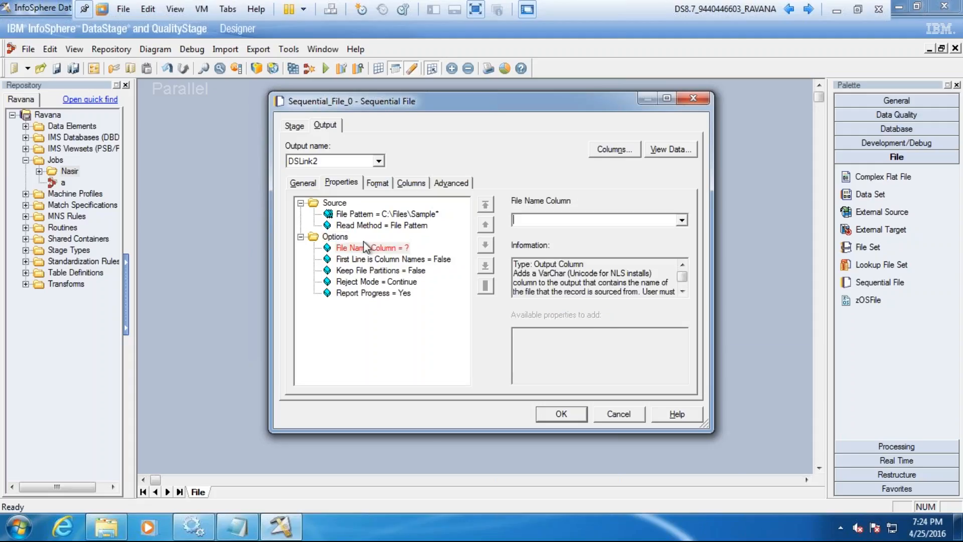
left_click(532, 221)
type("filename")
left_click(386, 258)
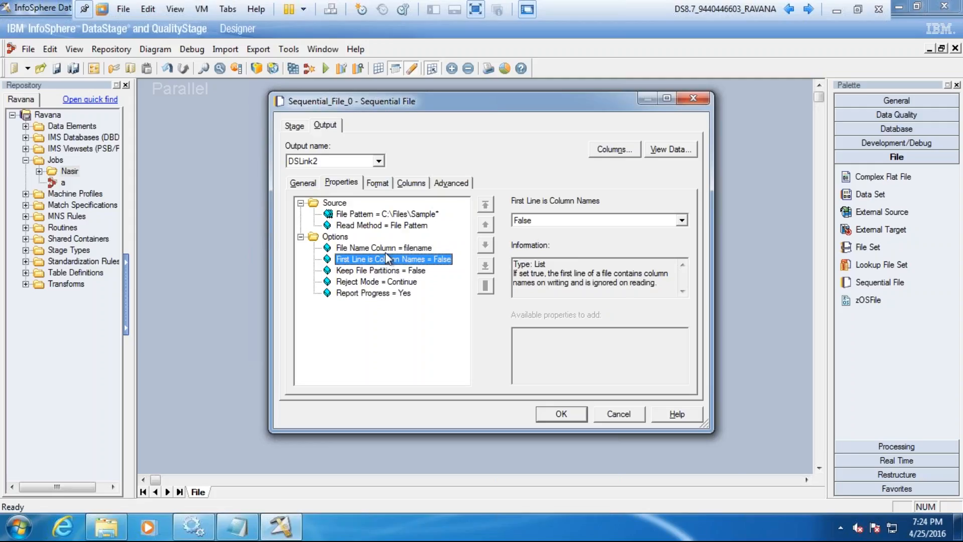
left_click(406, 249)
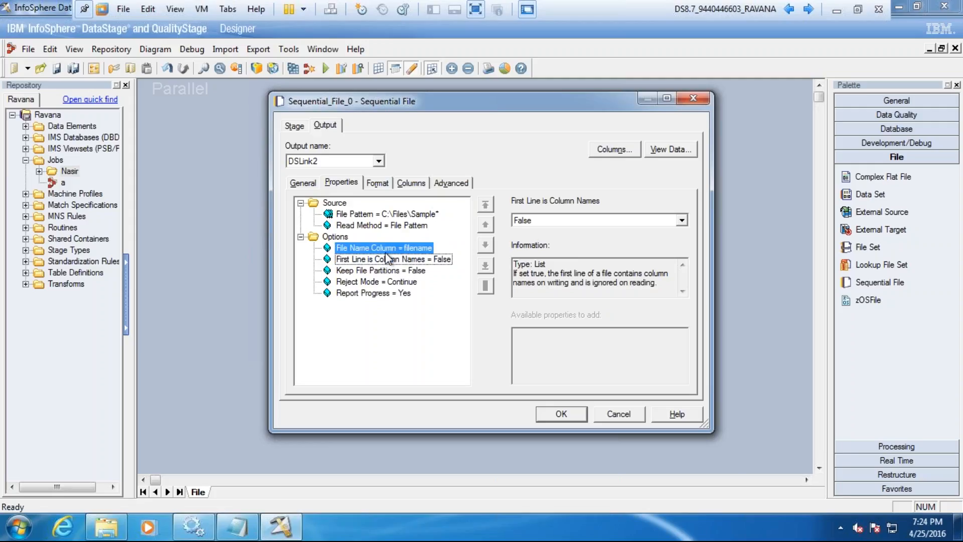
Step: Add a third output column named filename with SQL type NVarChar below the sal column
left_click(411, 183)
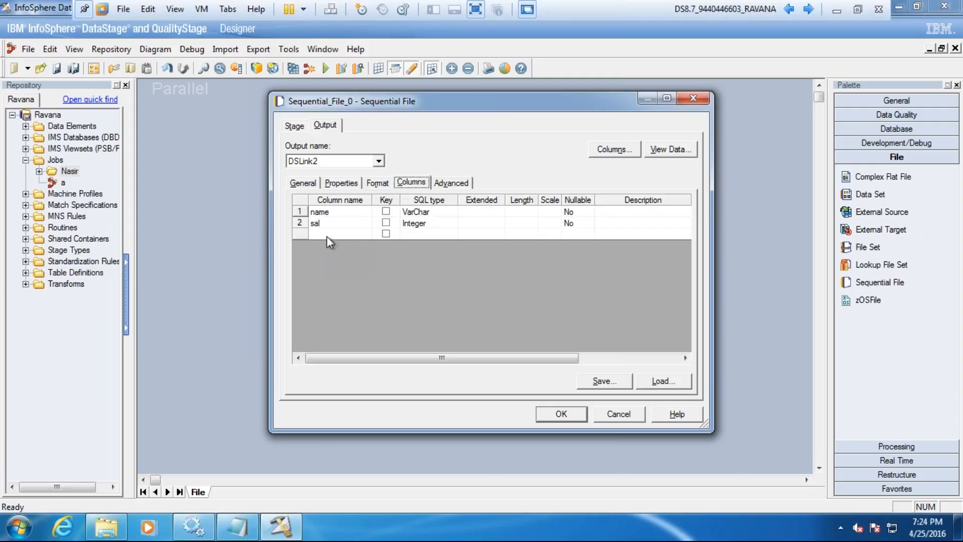
left_click(329, 233)
type("filename")
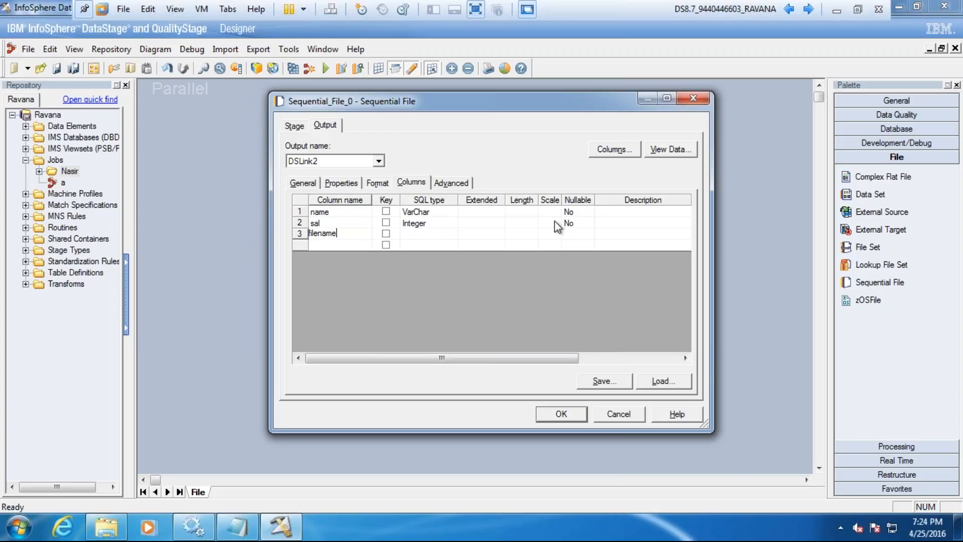
left_click(417, 235)
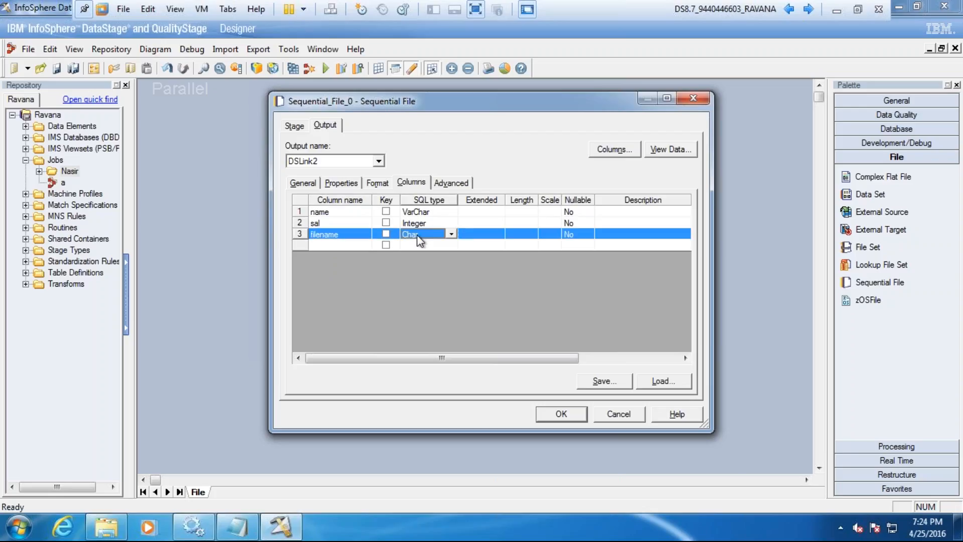
key("n")
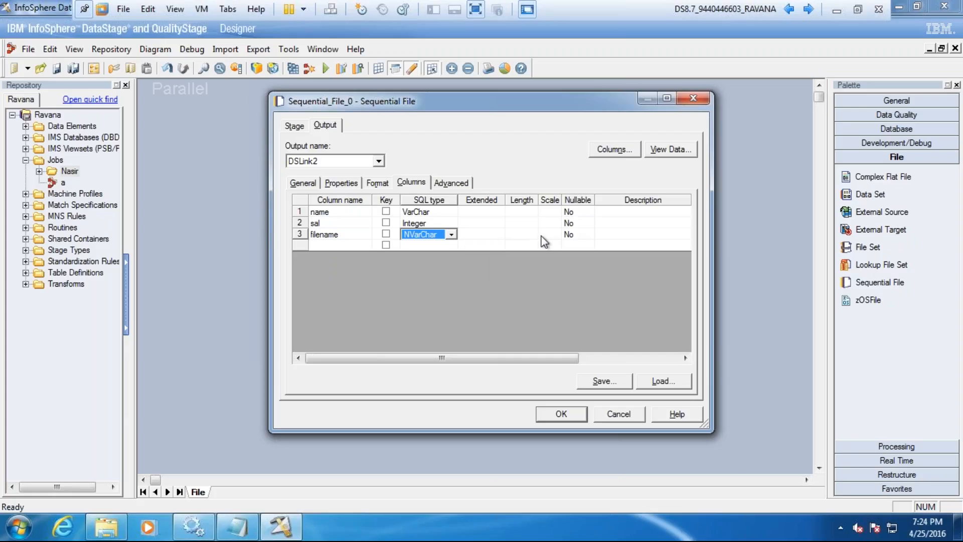
left_click(350, 234)
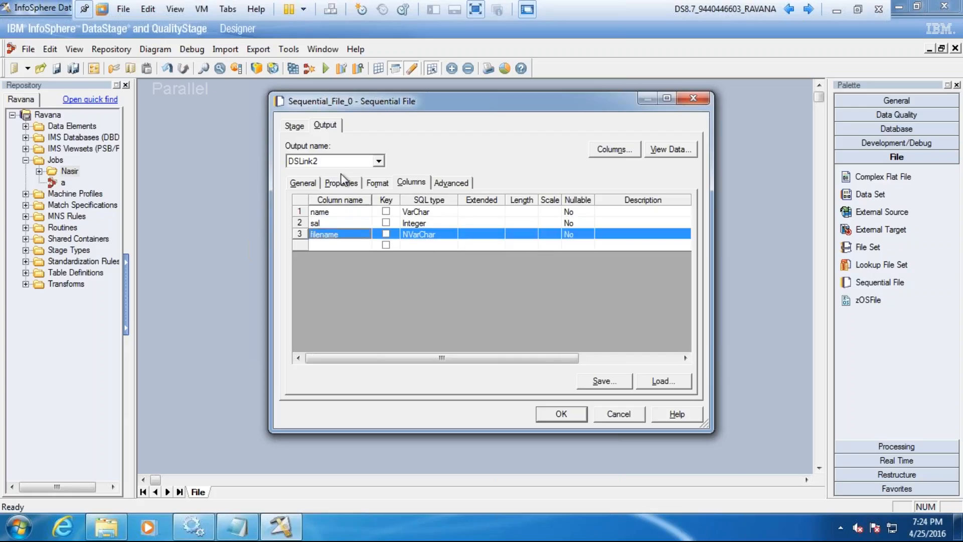
Step: Preview the source data again and widen the filename column to read its full values
left_click(353, 182)
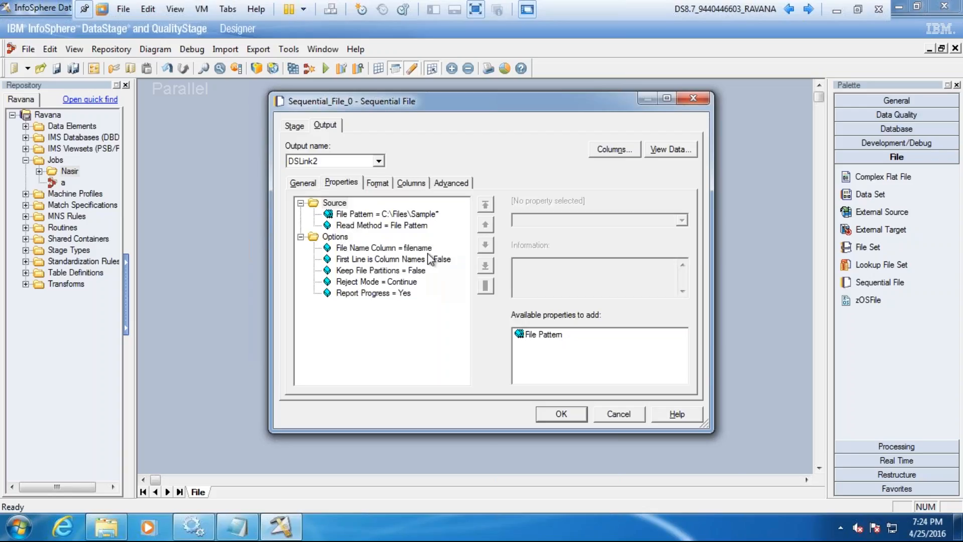
left_click(690, 150)
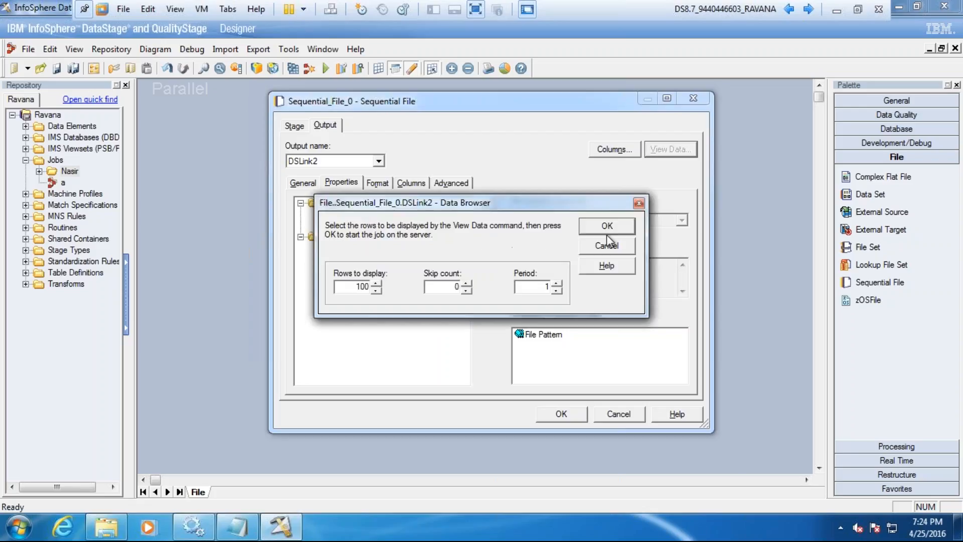
left_click(606, 227)
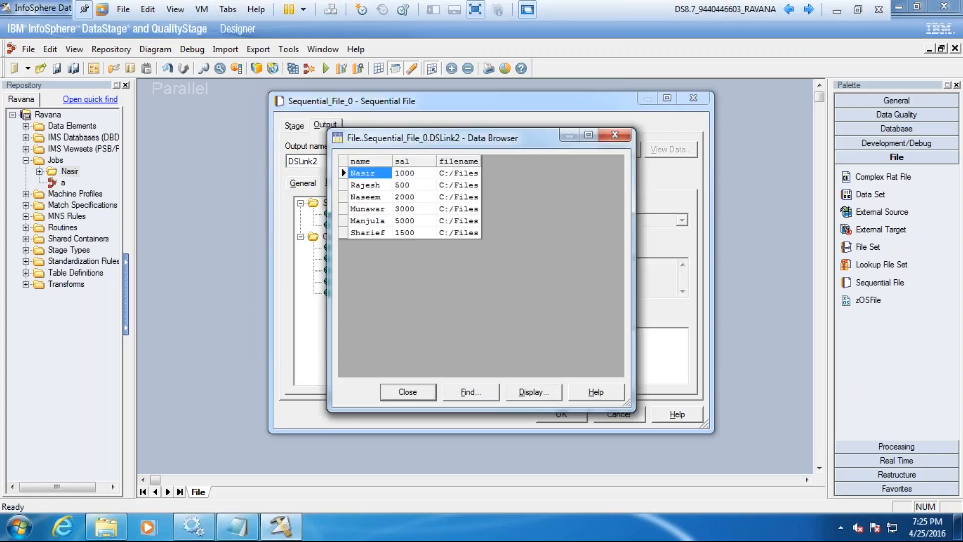
double_click(482, 161)
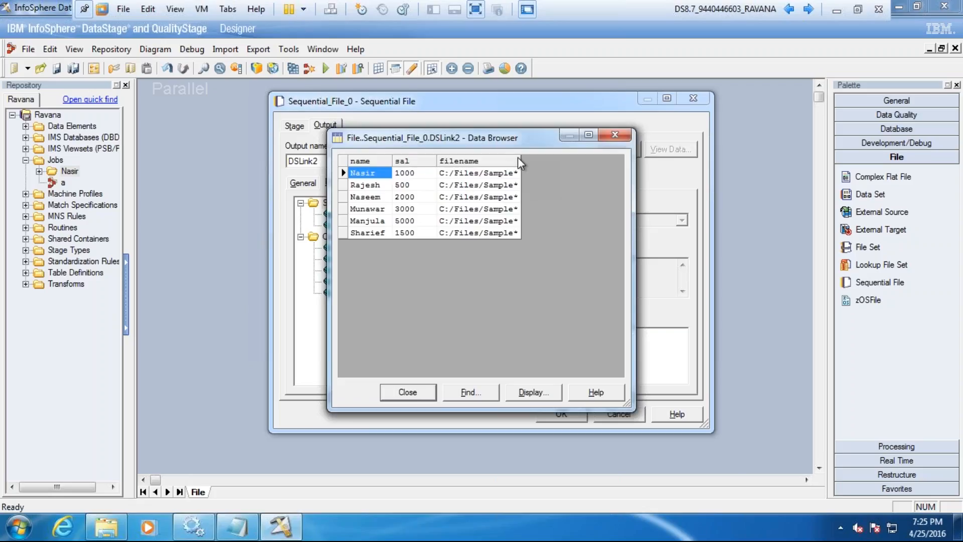
left_click_drag(518, 157, 550, 157)
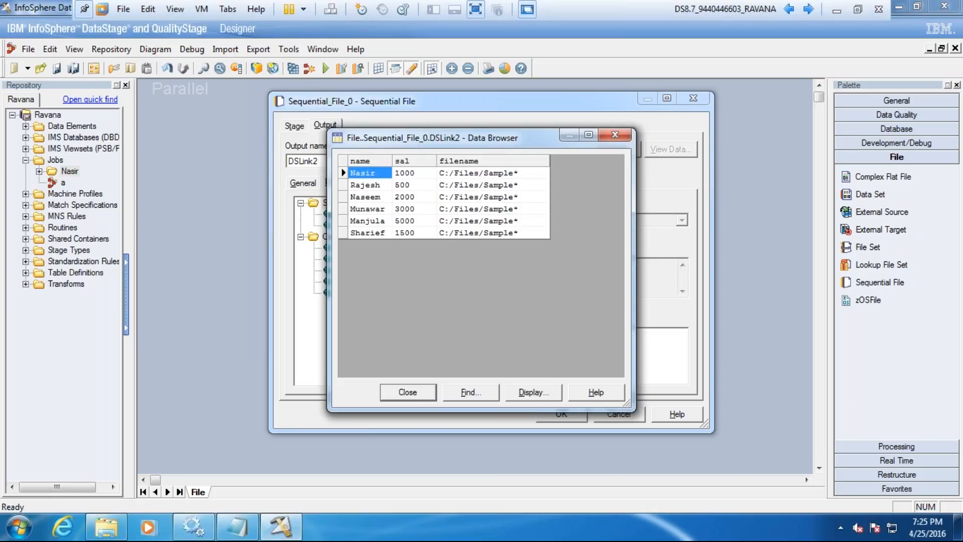
left_click(420, 392)
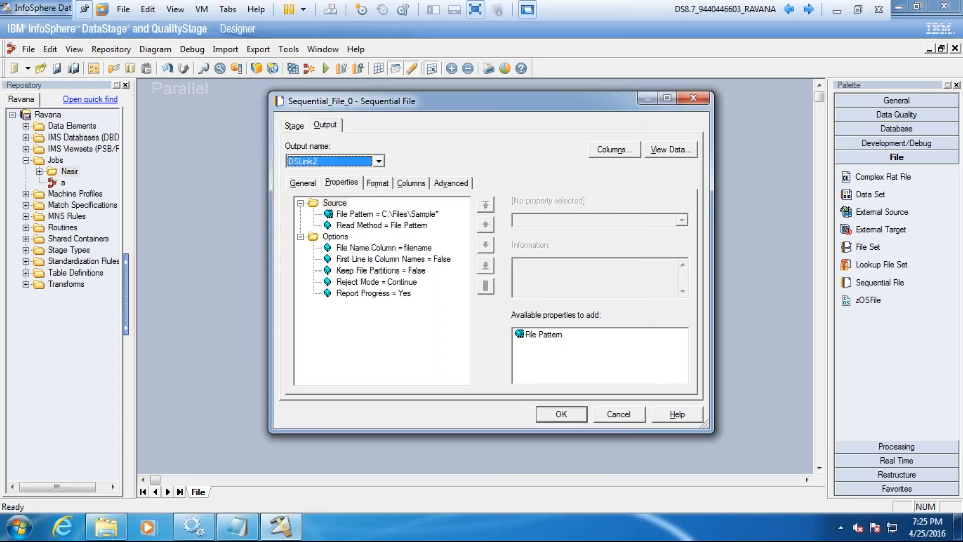
Step: Read the File Name Column property's description and change the filename column's SQL type to VarChar
left_click(385, 248)
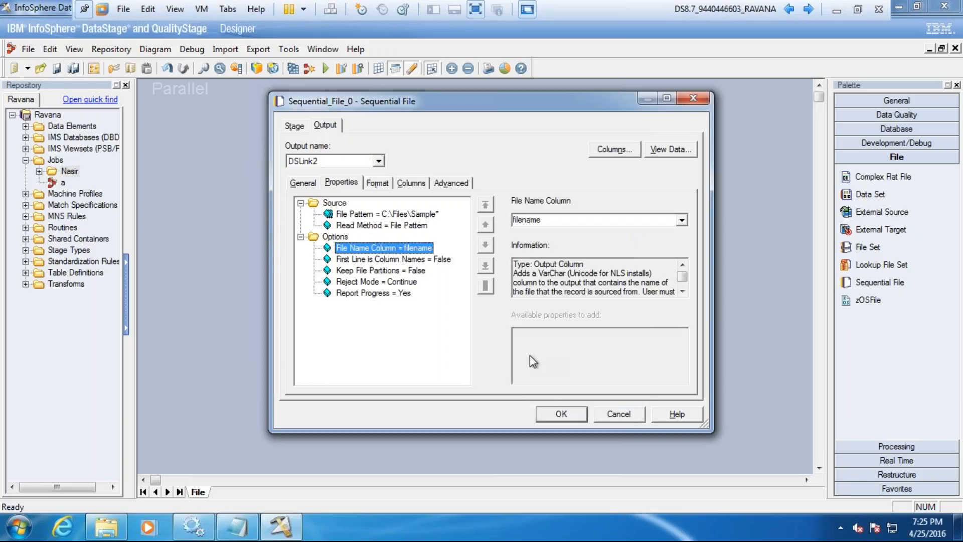
left_click(683, 292)
left_click(683, 292)
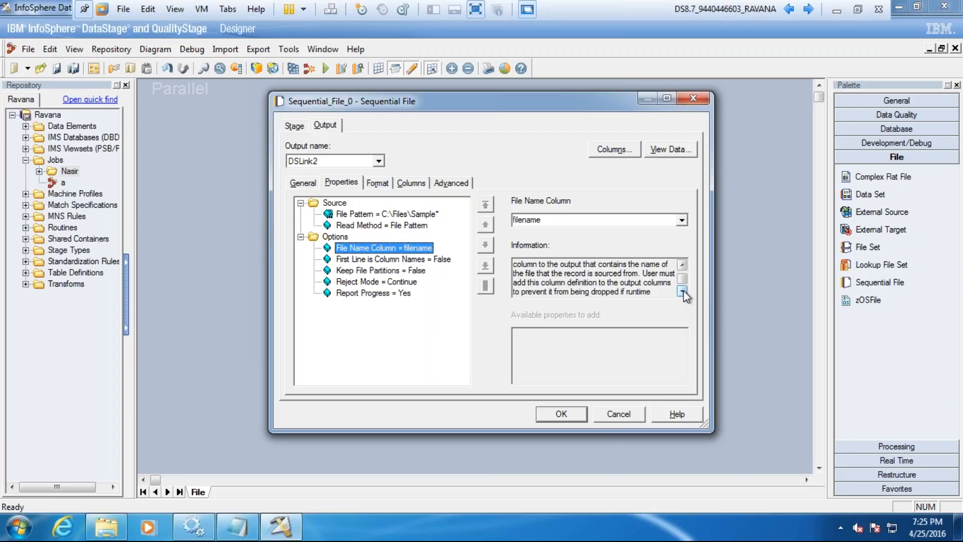
left_click(683, 292)
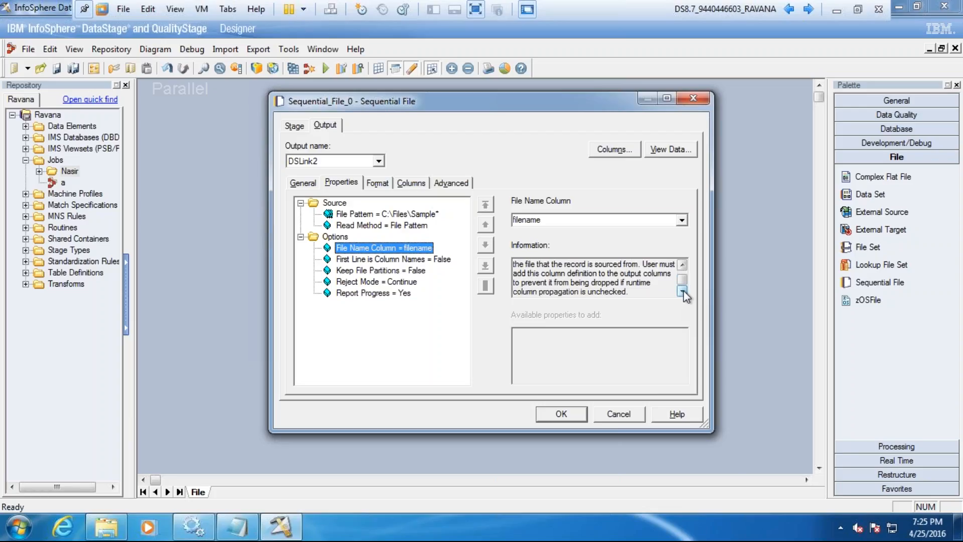
left_click(411, 182)
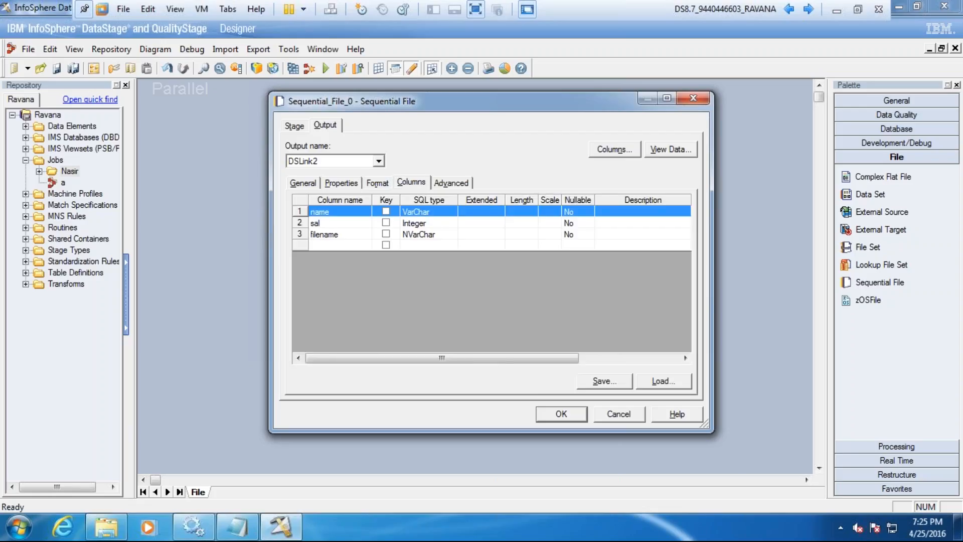
left_click(431, 235)
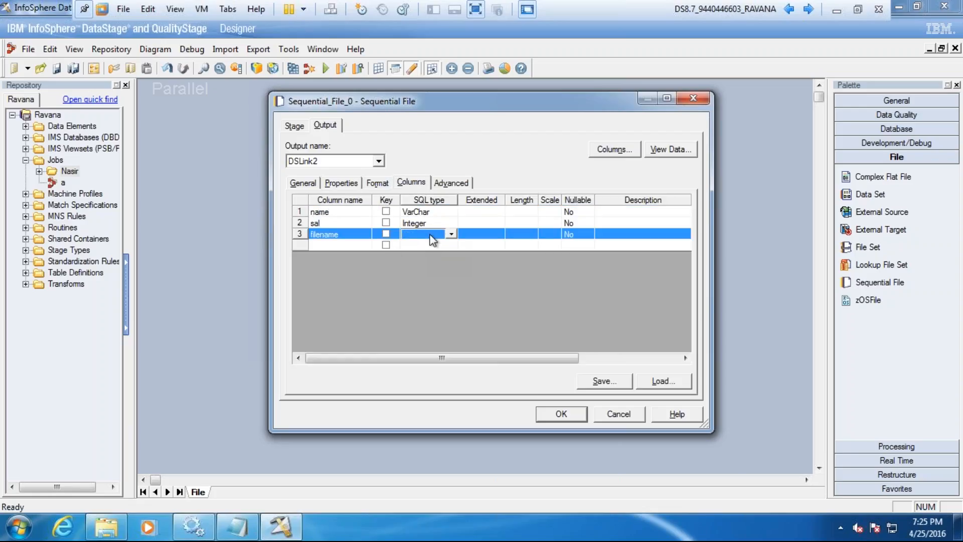
key("v")
key("v")
Step: Set the filename column's Extended attribute to Unicode and check it against the File Name Column property
left_click(475, 238)
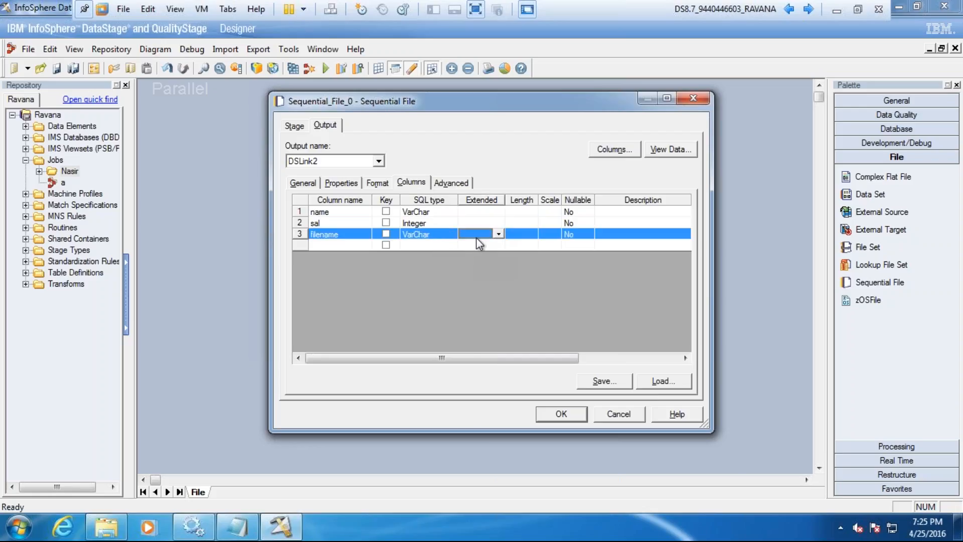
left_click(500, 234)
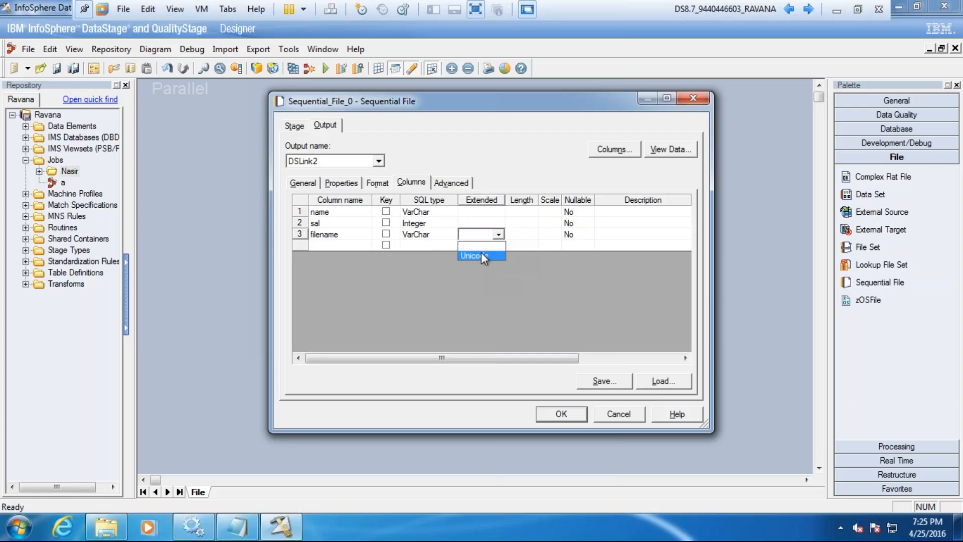
left_click(352, 183)
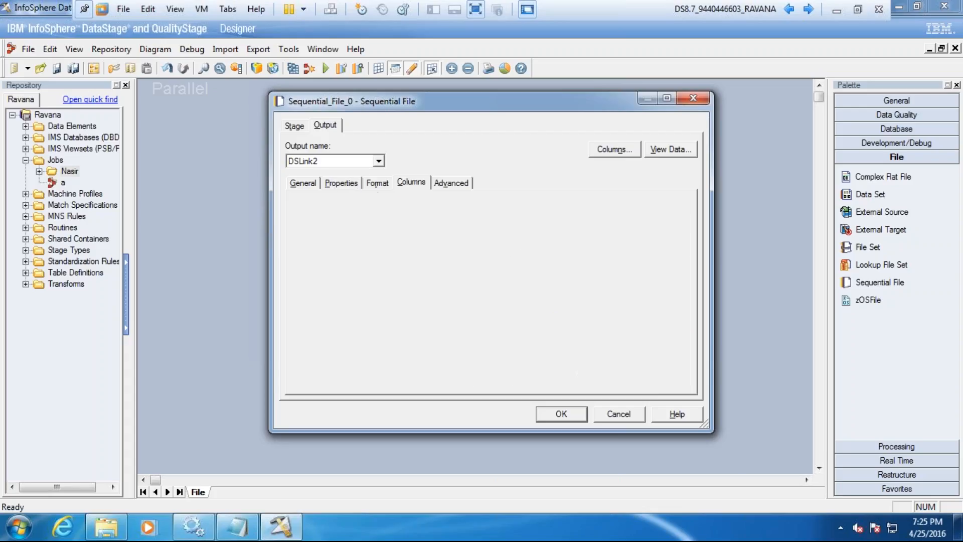
left_click(415, 247)
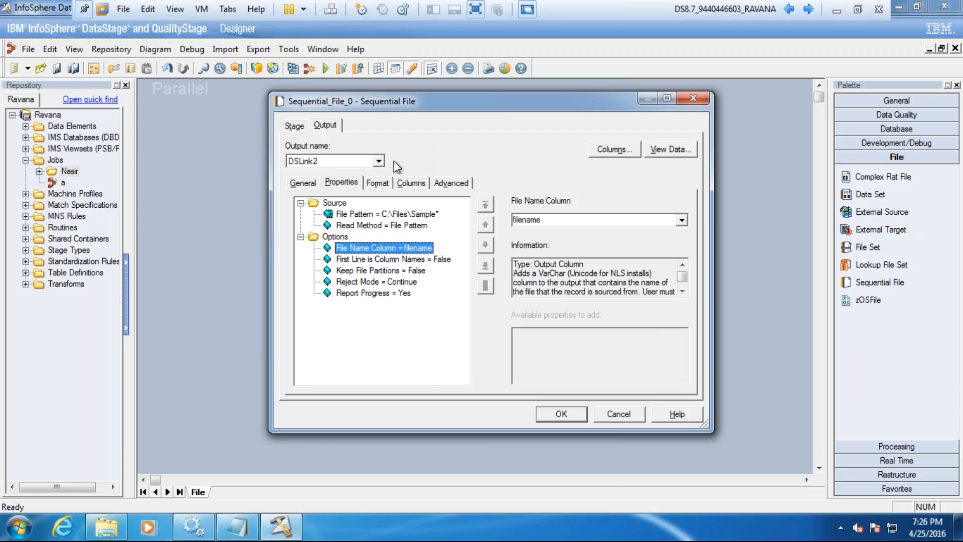
left_click(411, 183)
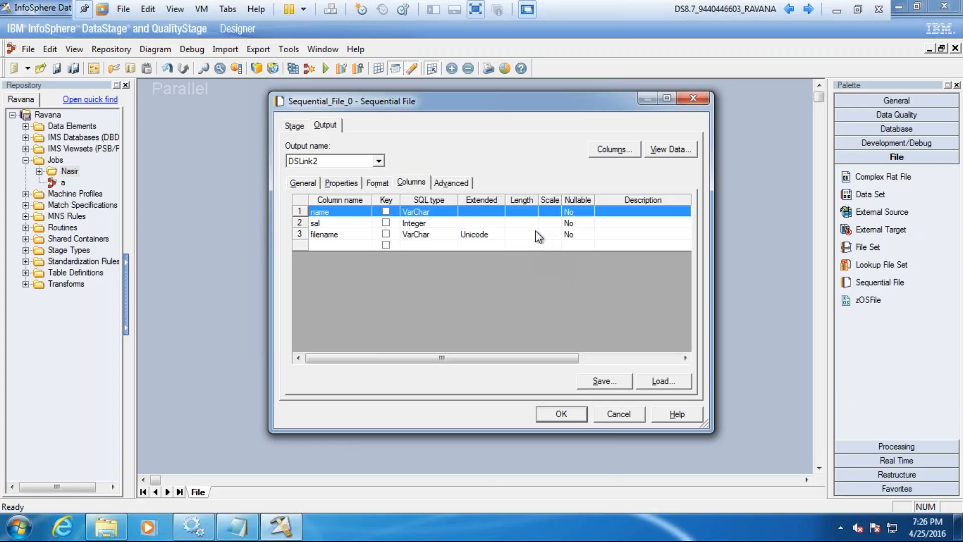
Step: Preview the data with the Unicode VarChar filename column, widening that column to read the full paths
left_click(667, 150)
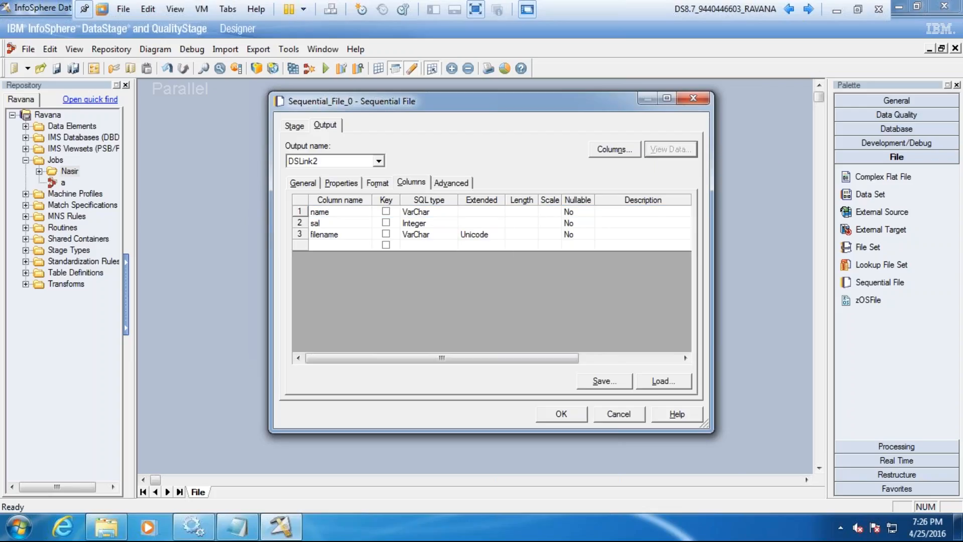
left_click(602, 227)
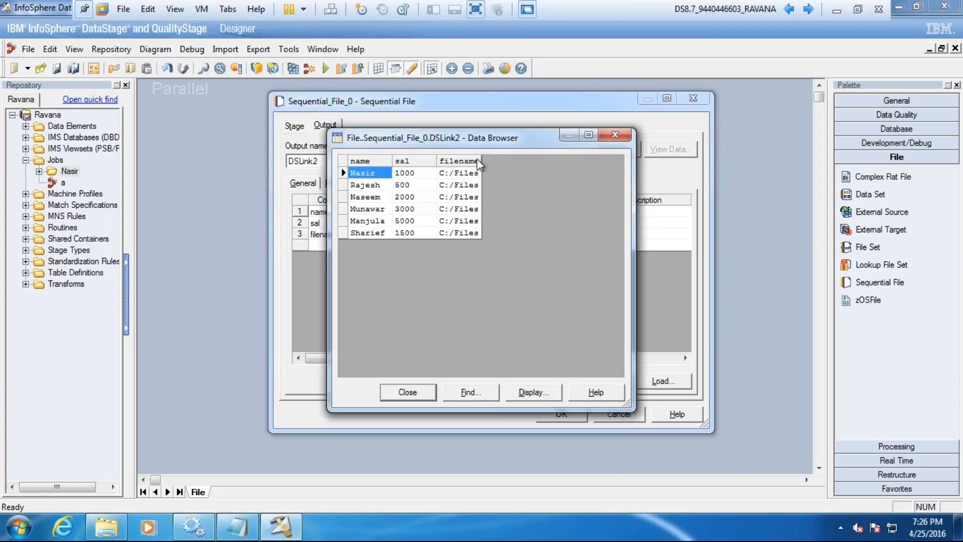
double_click(479, 158)
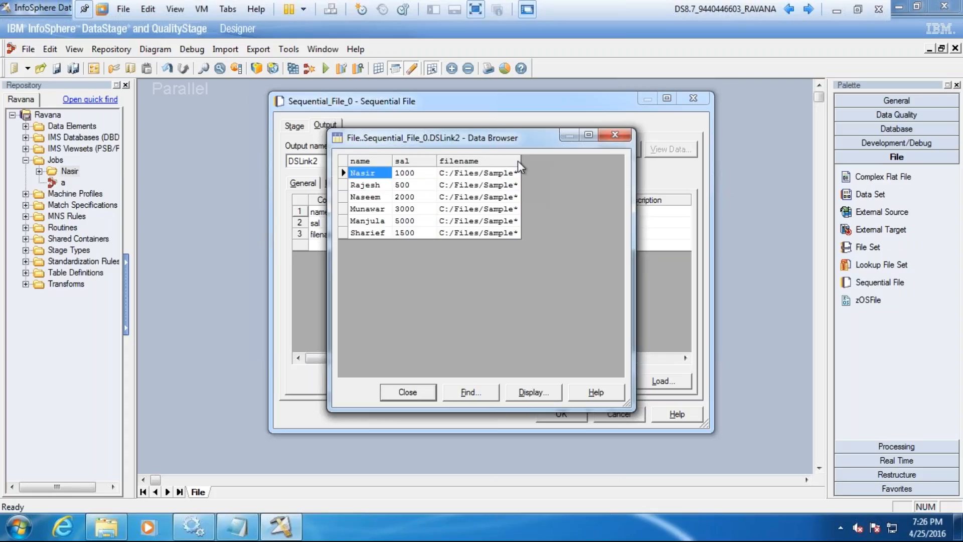
left_click_drag(518, 161, 531, 161)
left_click(424, 393)
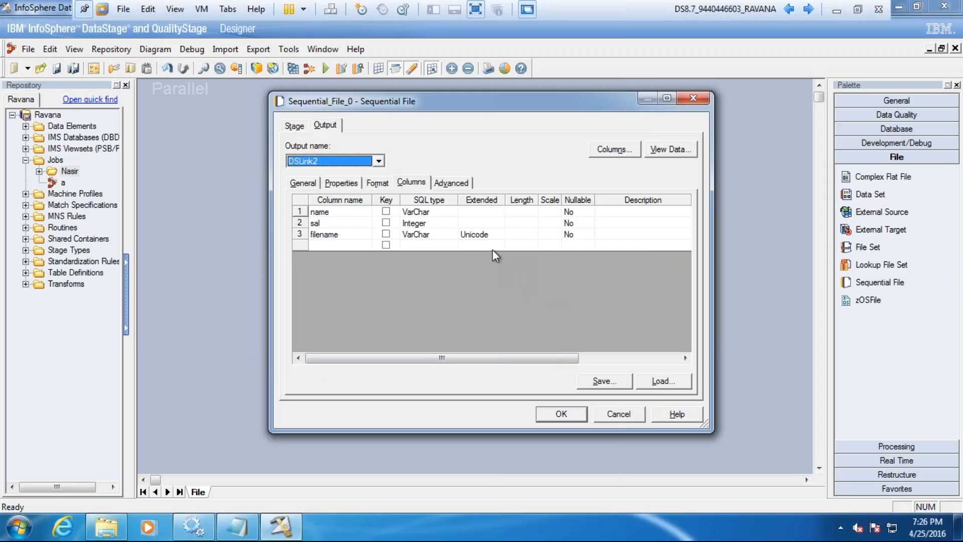
Step: Set the filename column's Length to 100
left_click(524, 236)
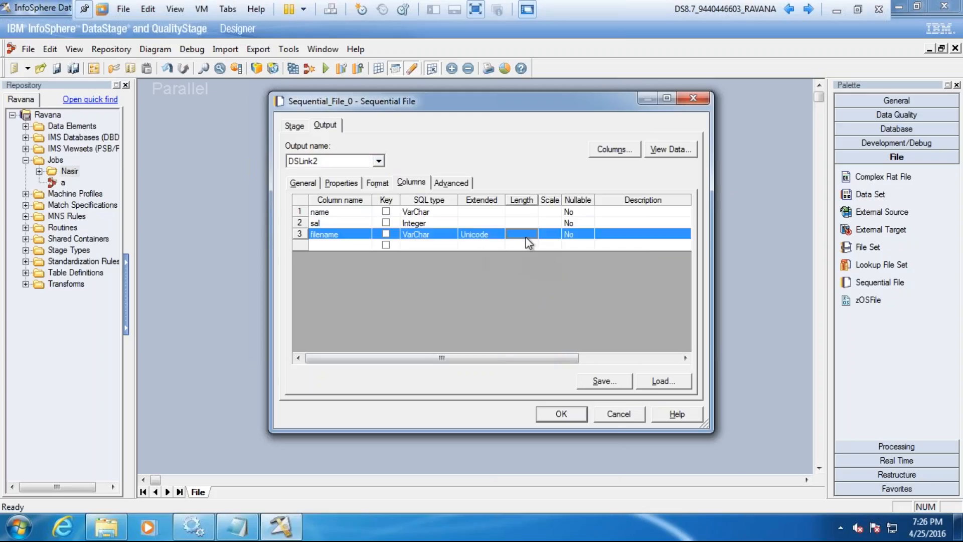
type("100")
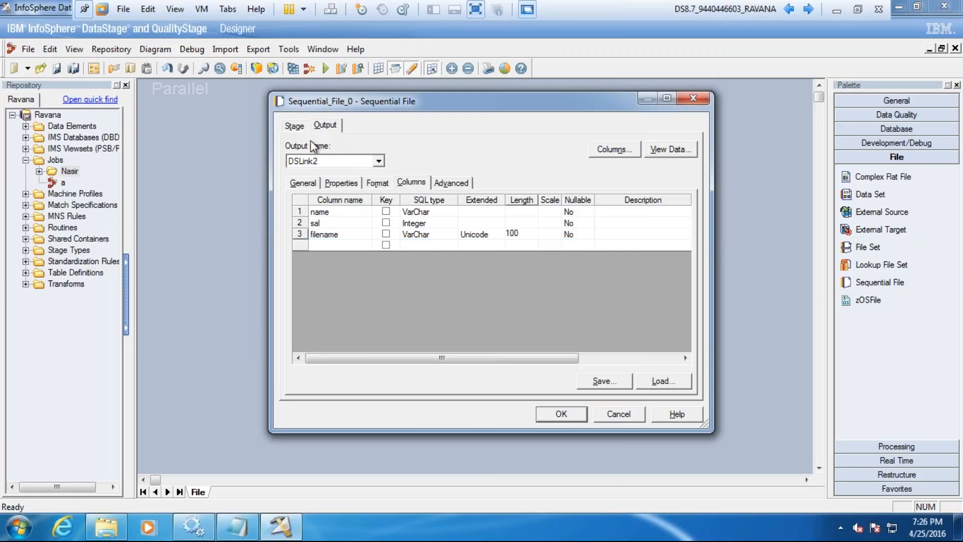
Step: Review the source stage's format and file pattern properties, and apply the stage settings
left_click(376, 183)
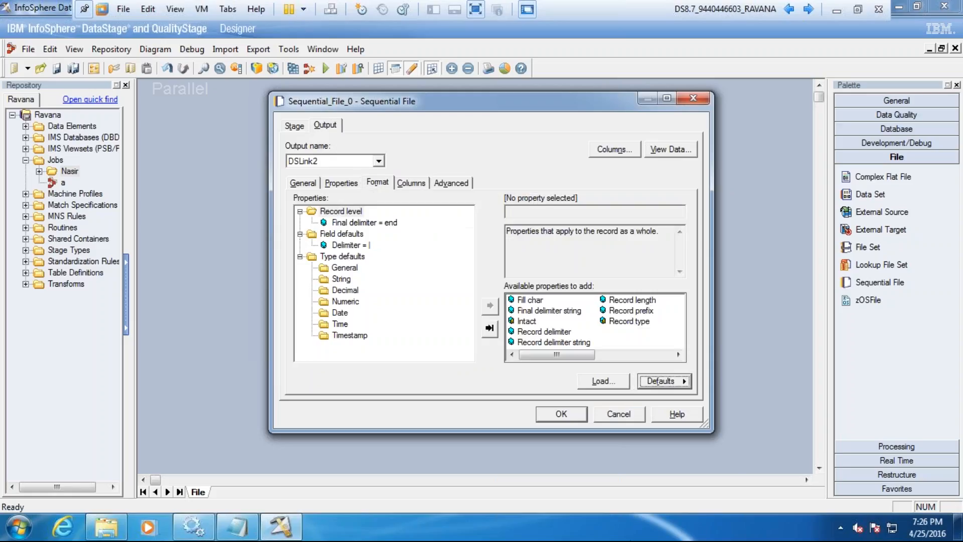
left_click(350, 185)
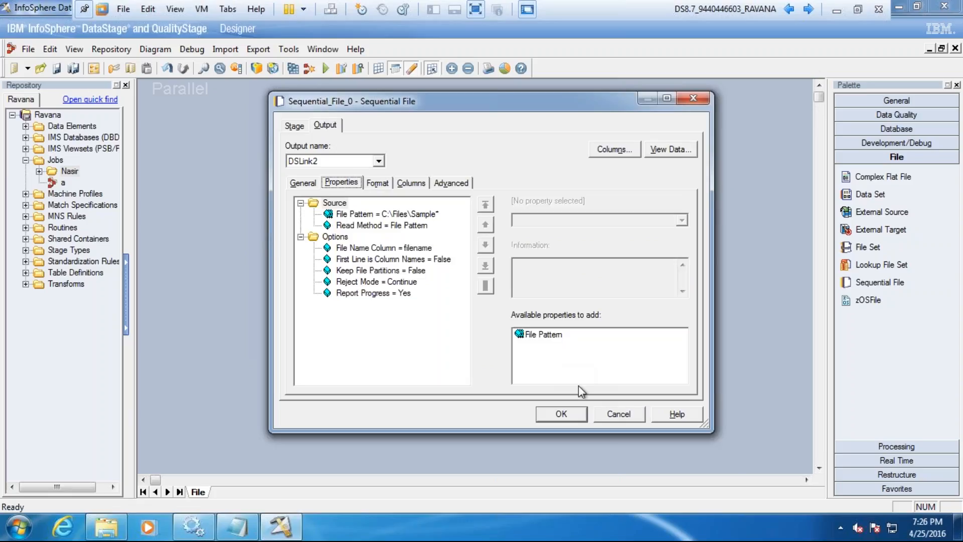
left_click(565, 414)
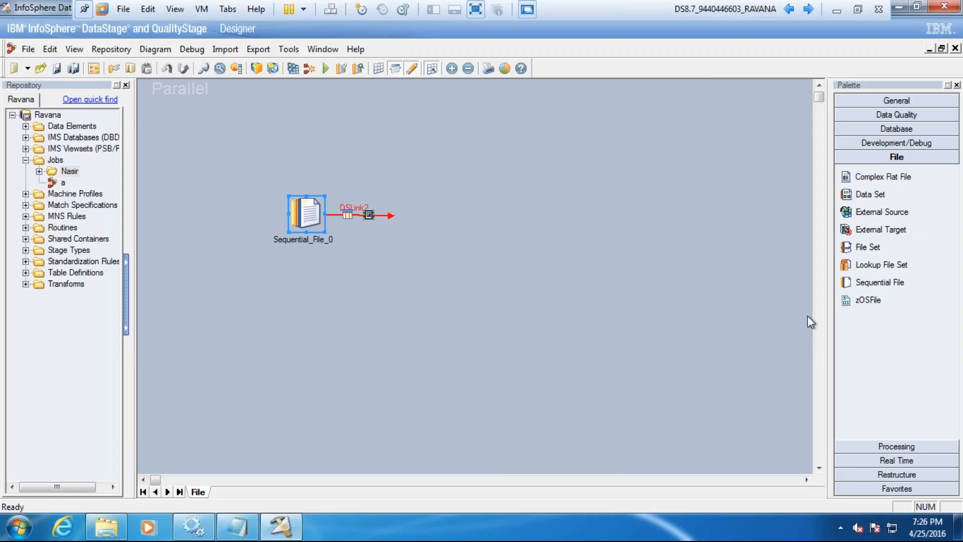
Step: Add a target Sequential File stage to the canvas and connect it to the open end of DSLink2
left_click(927, 419)
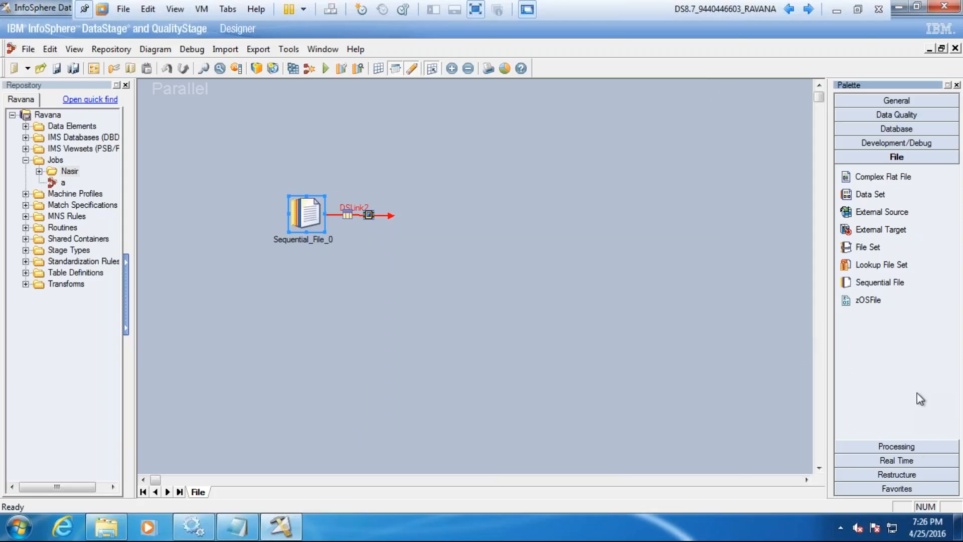
left_click(862, 287)
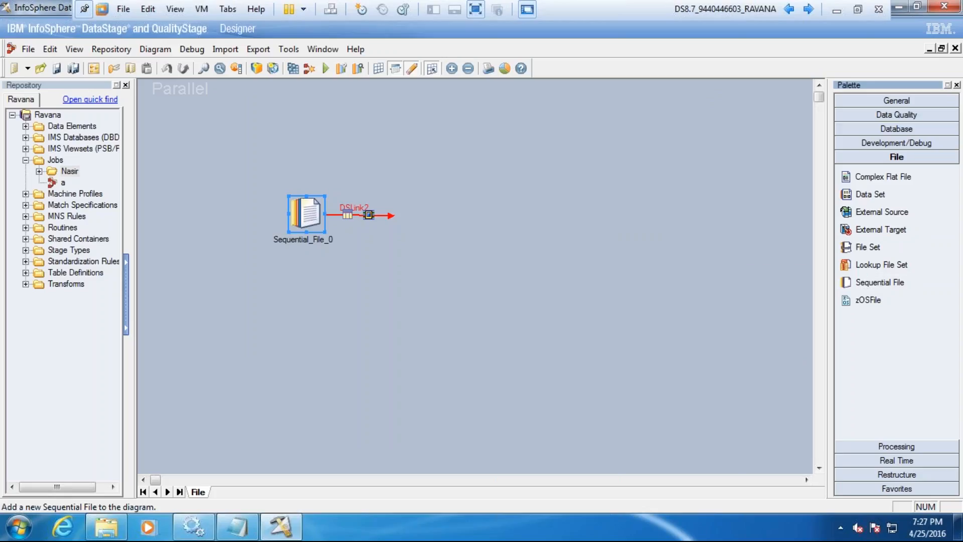
left_click(554, 262)
left_click_drag(554, 262, 434, 213)
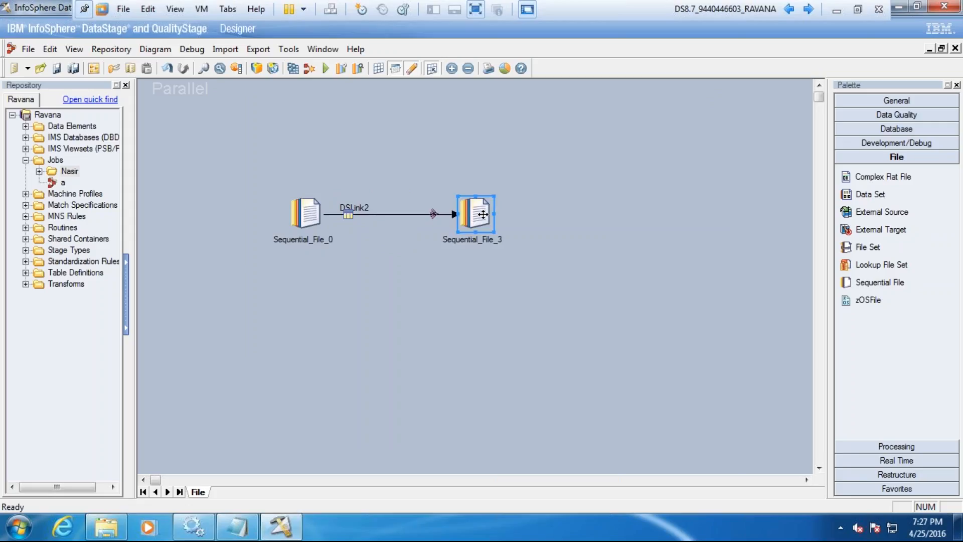
Step: Set the target Sequential File stage's File property to C:\Files\Tgt.txt and apply the settings
double_click(434, 214)
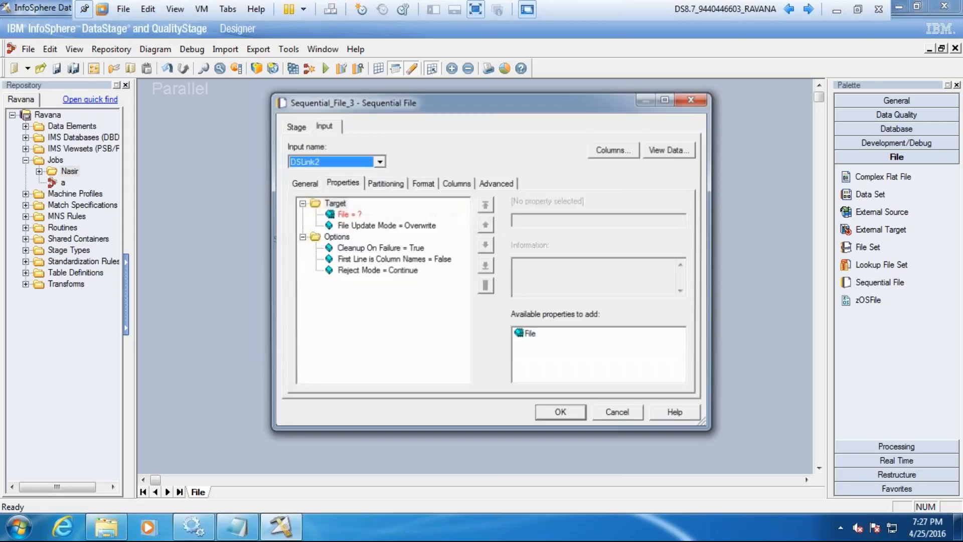
left_click(346, 213)
left_click(537, 221)
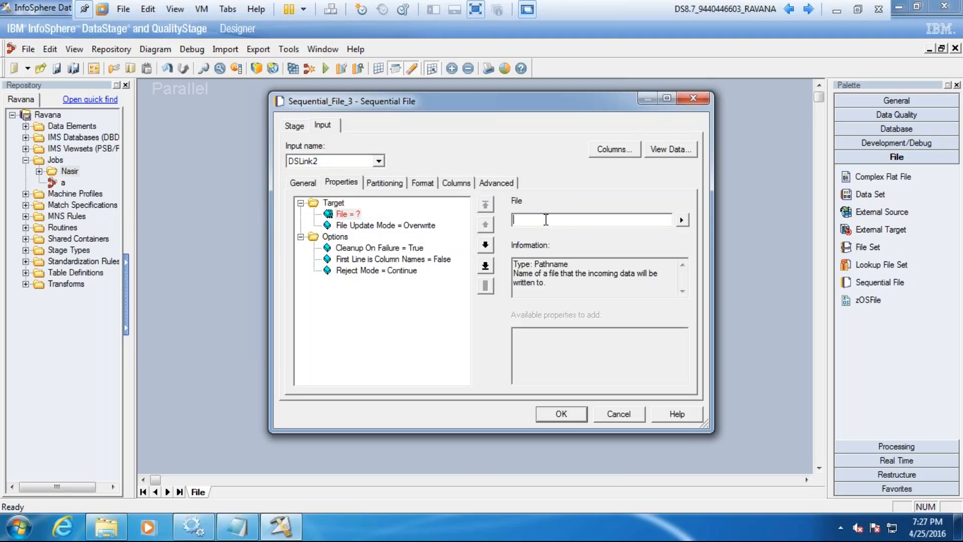
type("C:\\Files\\Tgt.txt")
left_click(561, 413)
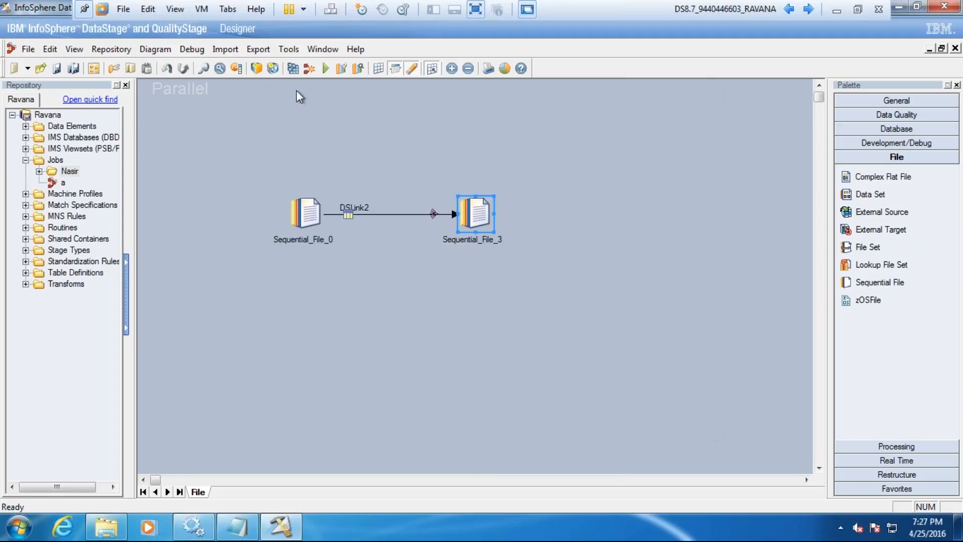
Step: Save and compile job File with the save prompt suppressed in future, and run it with no warning limit
left_click(293, 68)
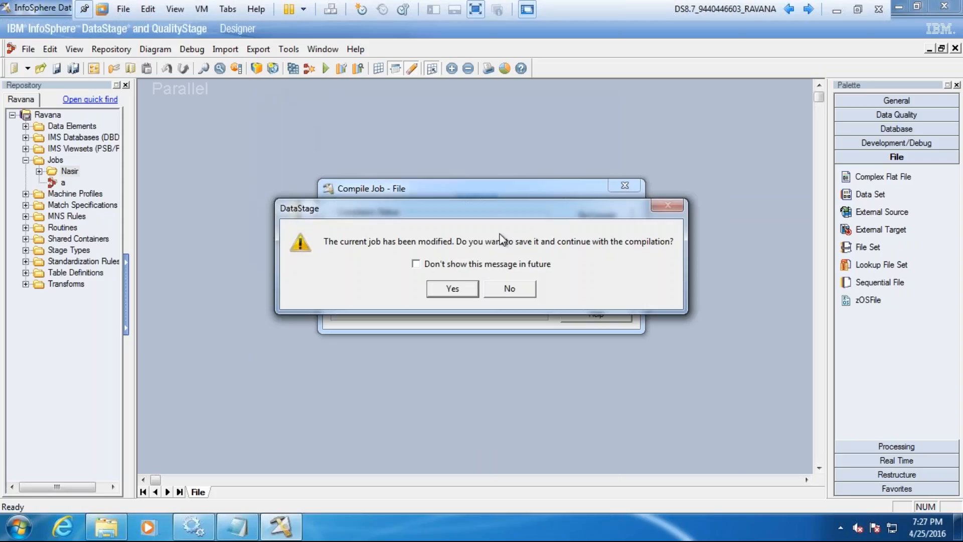
left_click(416, 264)
left_click(452, 288)
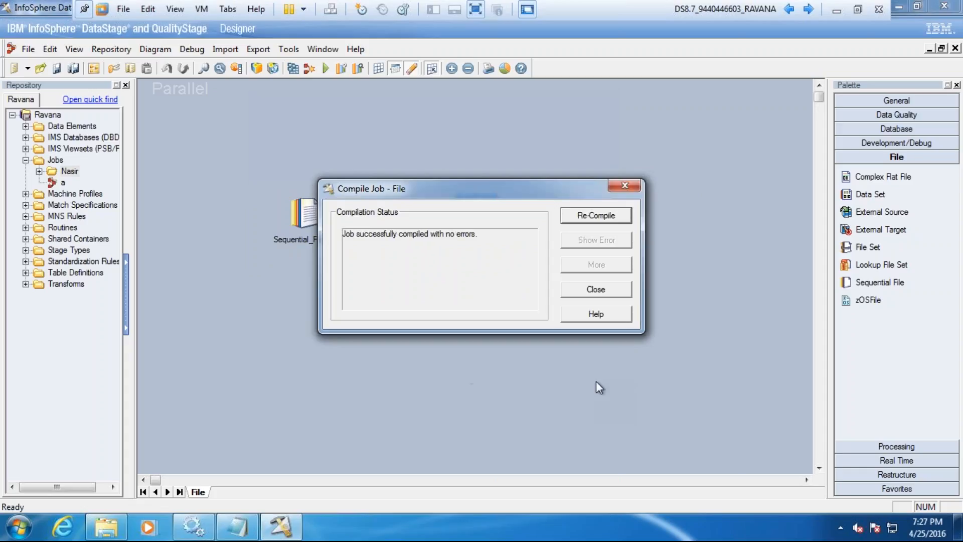
left_click(596, 290)
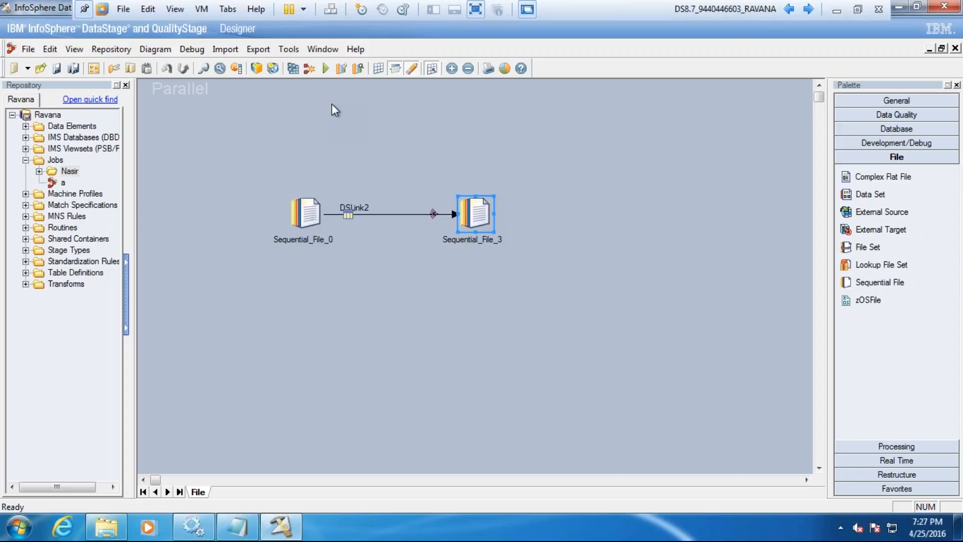
left_click(325, 72)
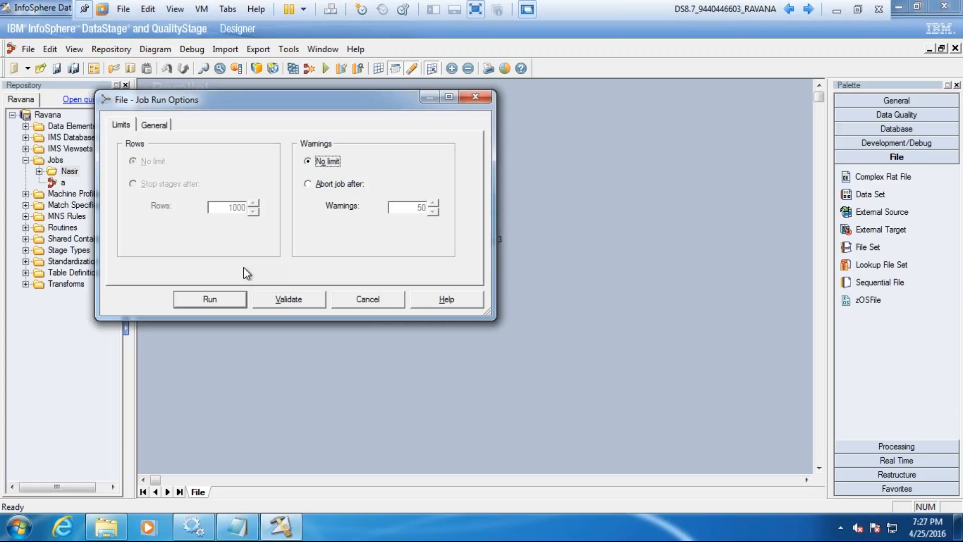
left_click(227, 294)
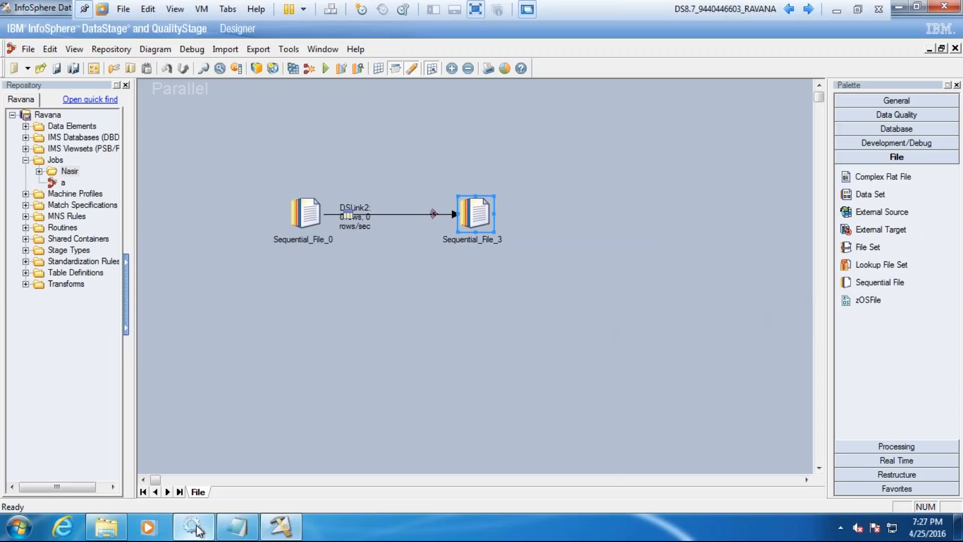
Step: Open the Tgt text file in C:\Files and check the source file name written for each record
mouse_move(119, 532)
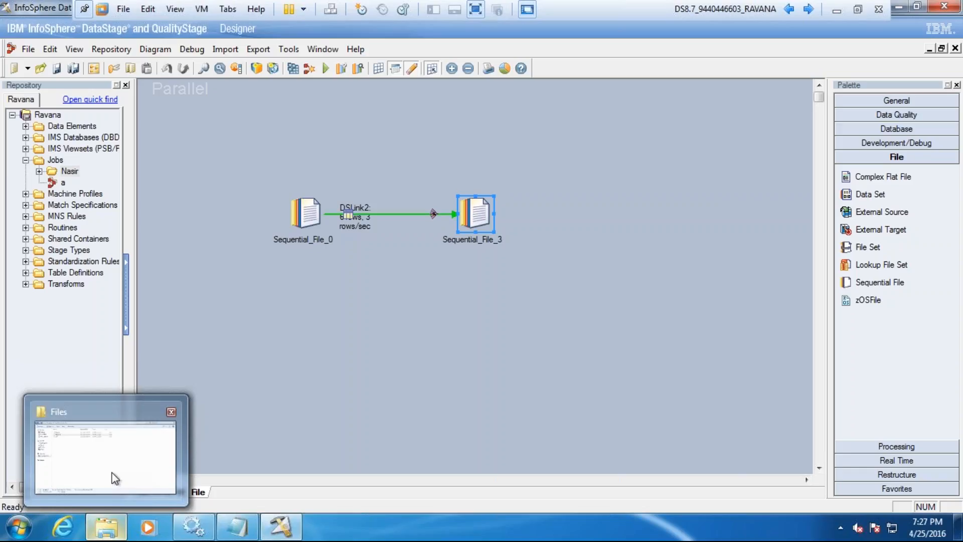
left_click(105, 452)
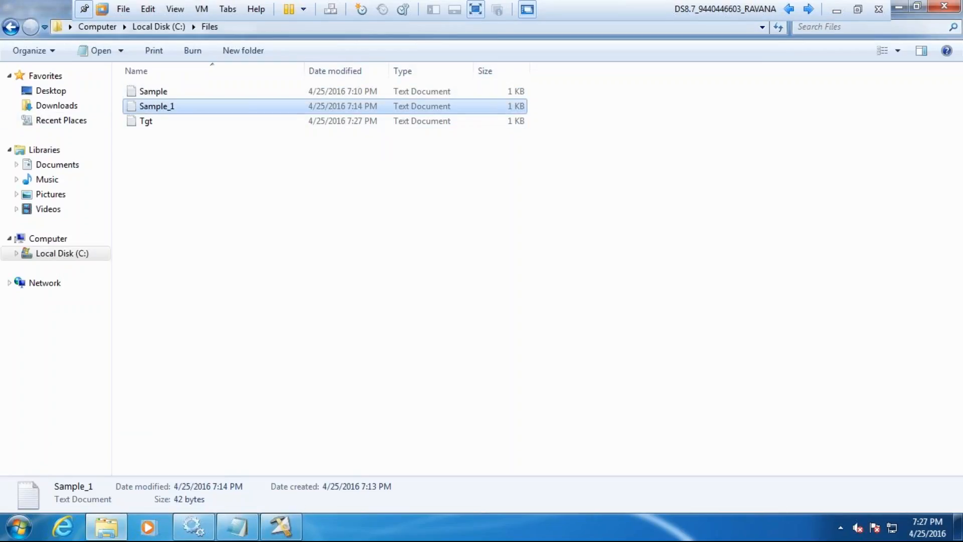
left_click(134, 122)
key("Return")
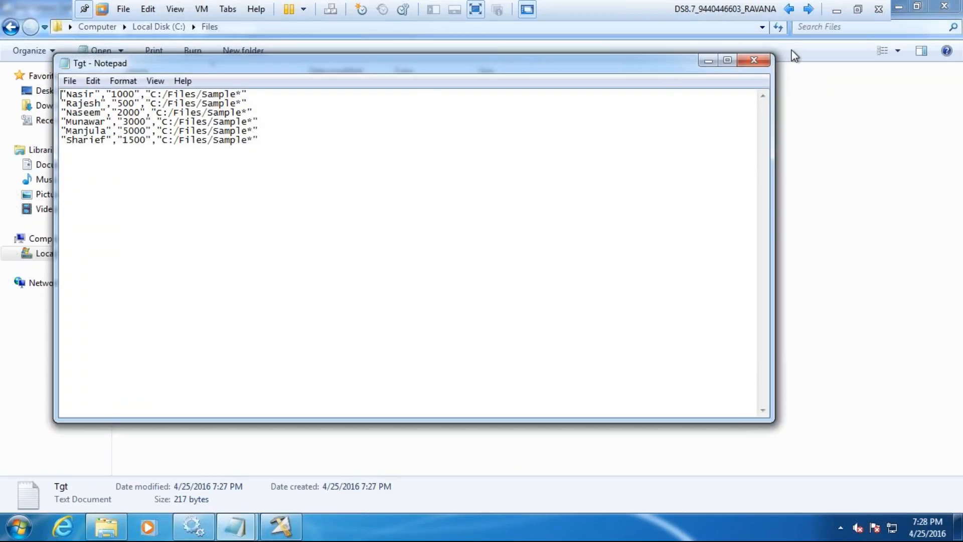
left_click(754, 59)
Step: Return to DataStage Designer and read the source stage's File Name Column and File Pattern property descriptions in an enlarged dialog
left_click(280, 526)
left_click(314, 217)
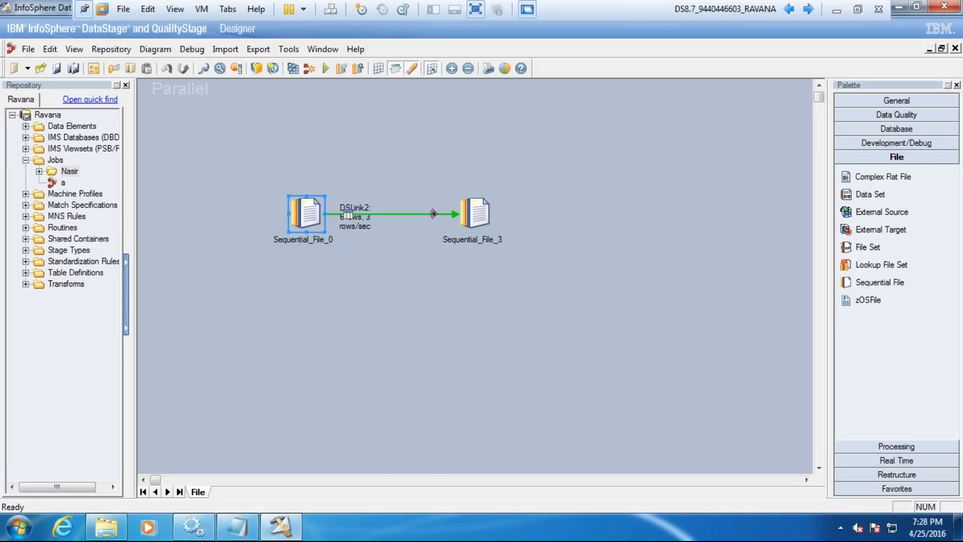
double_click(314, 217)
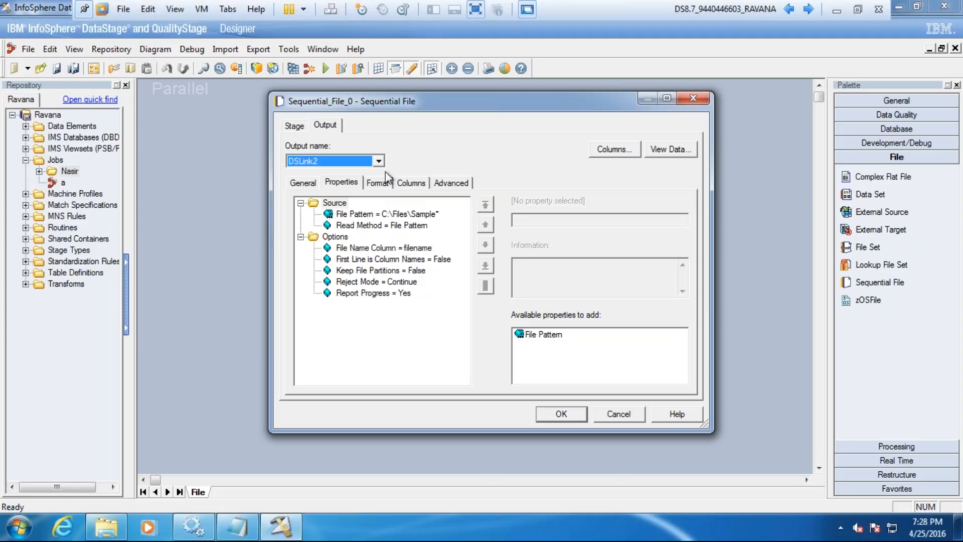
left_click(397, 247)
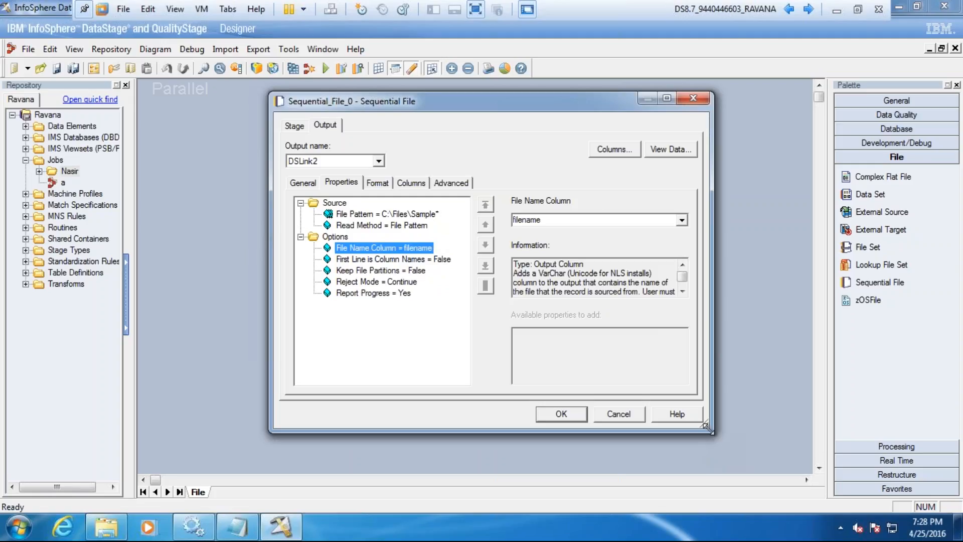
left_click_drag(707, 427, 761, 484)
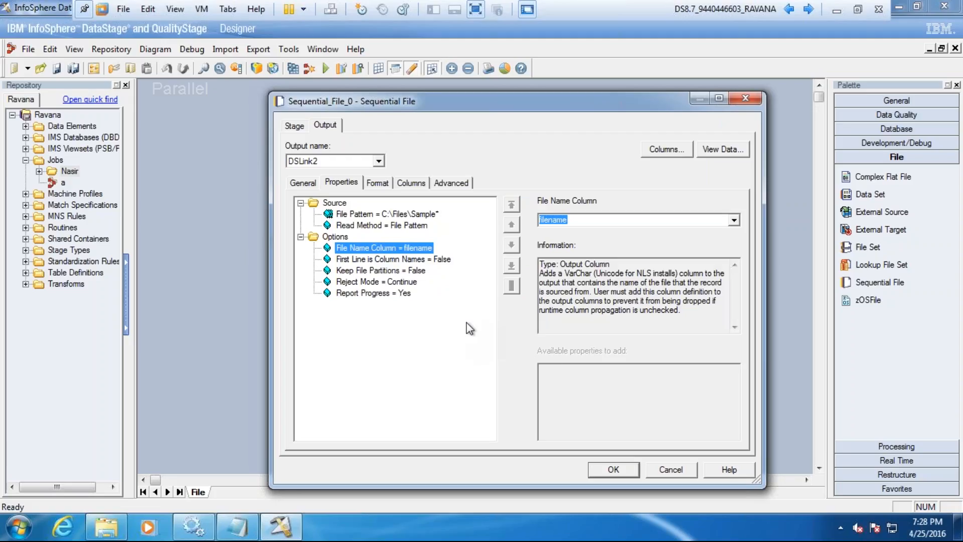
left_click(411, 213)
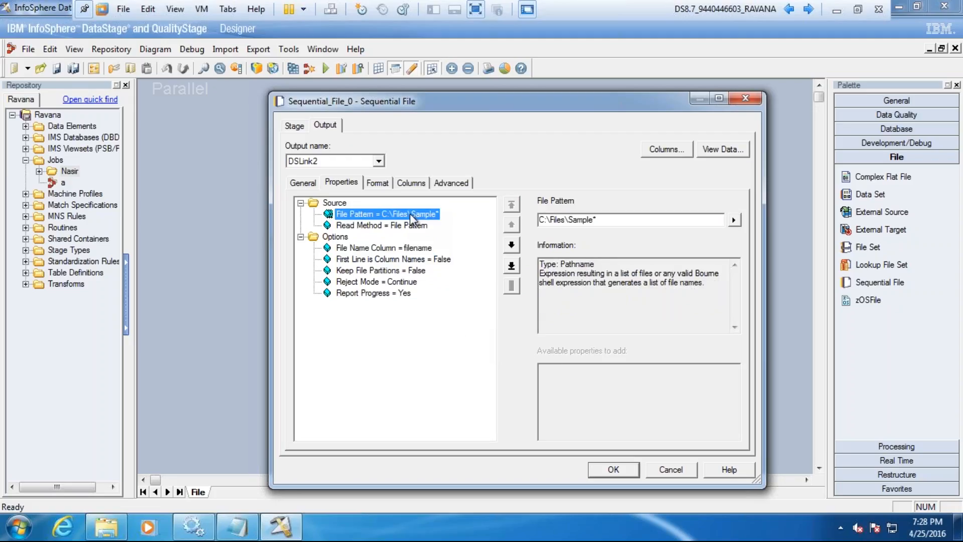
Step: Remove the File Name Column property from the source Sequential File stage
left_click(408, 249)
right_click(408, 249)
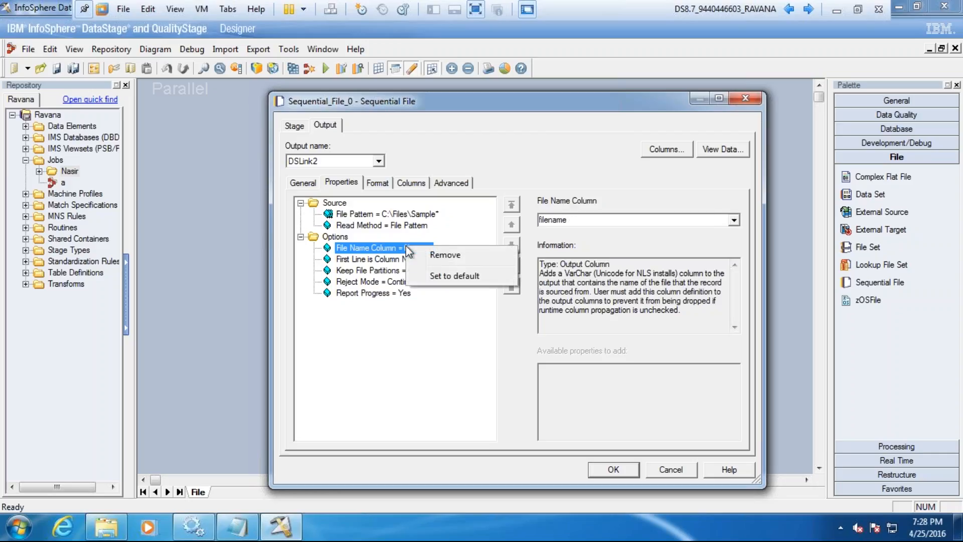
left_click(434, 260)
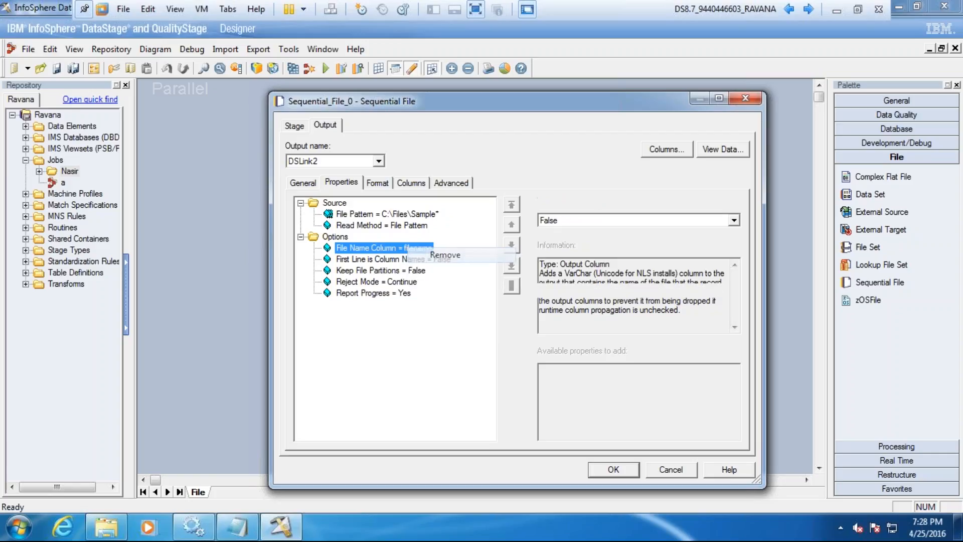
Step: Delete the filename column from the source stage's output column definitions
left_click(411, 182)
right_click(334, 237)
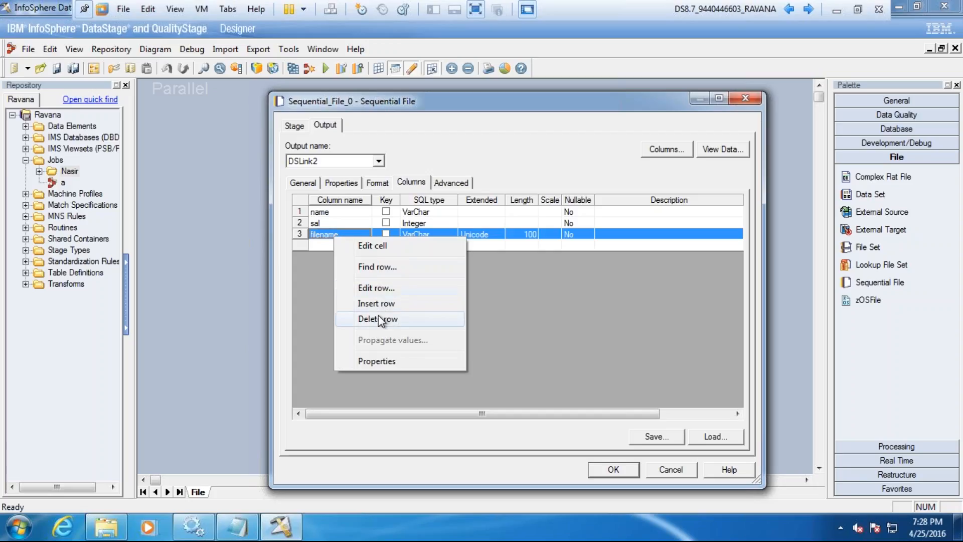
left_click(380, 319)
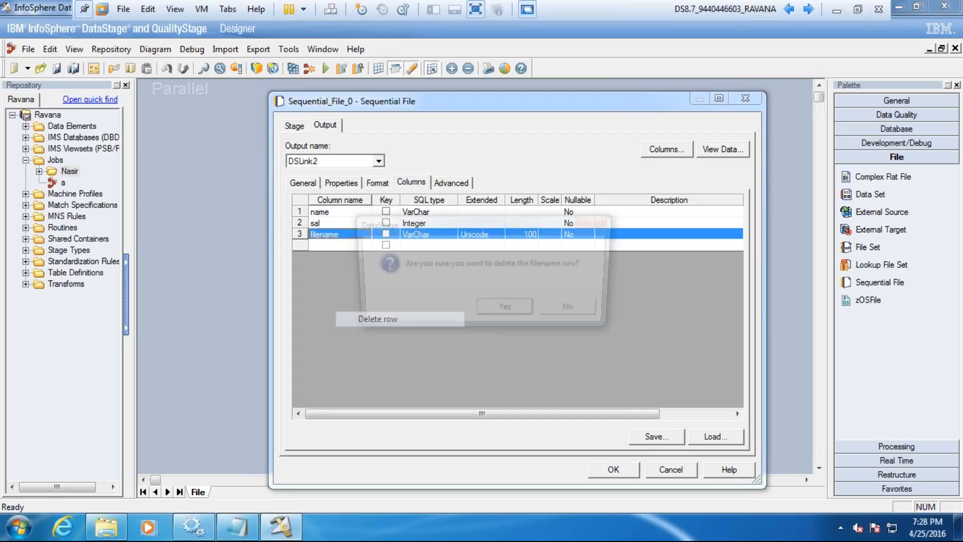
left_click(480, 311)
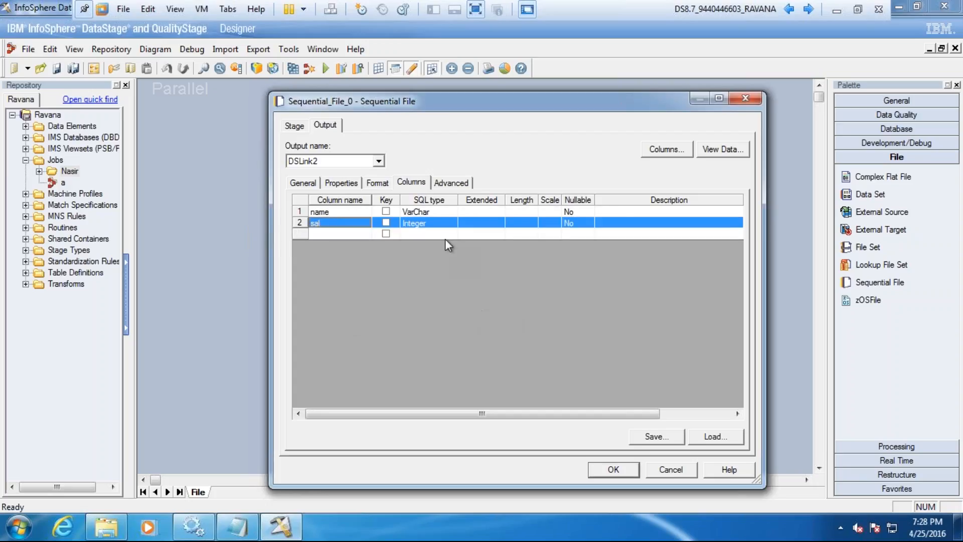
Step: Examine the source stage's Read Method options and keep File Pattern selected
left_click(354, 184)
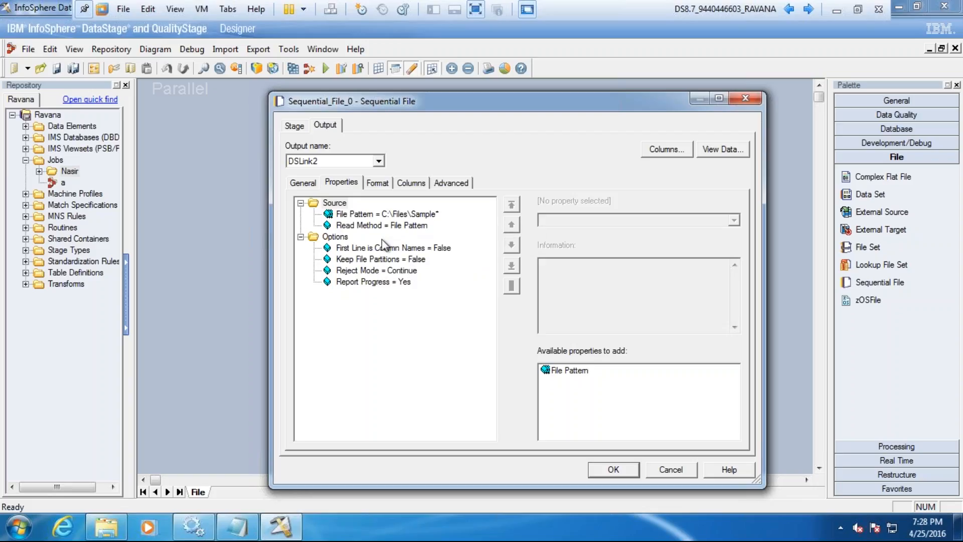
left_click(408, 228)
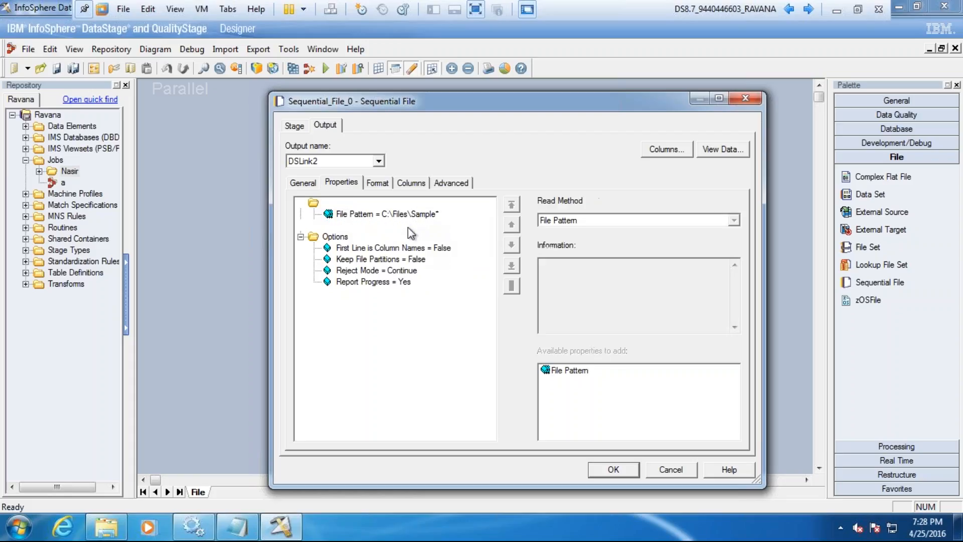
left_click(733, 220)
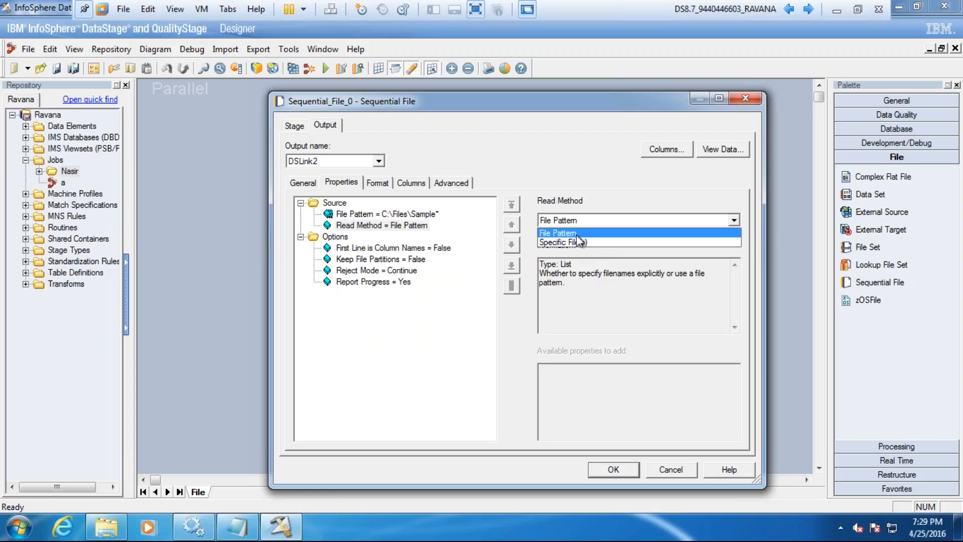
left_click(577, 234)
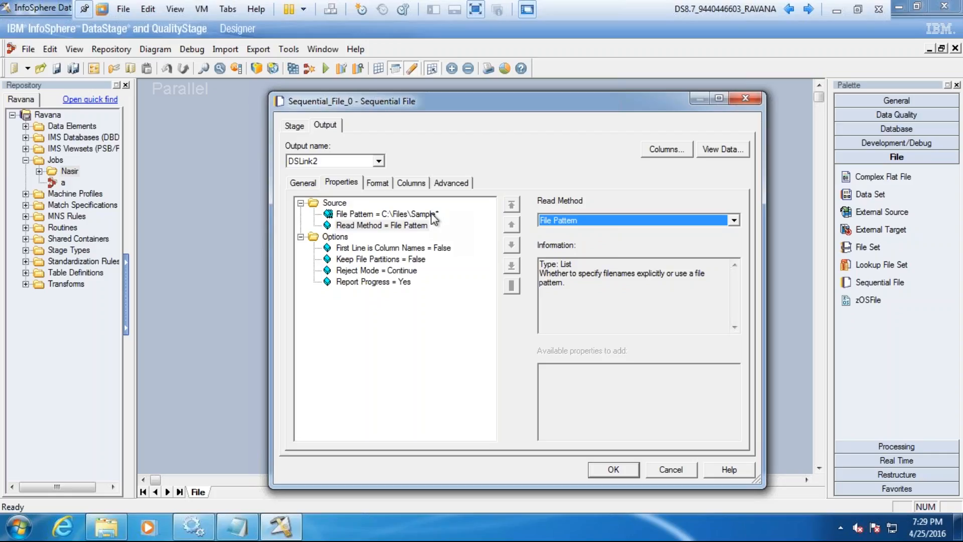
Step: Switch to the untitled Notepad notes and add the example file name File2060421 below the file pattern note
left_click(234, 530)
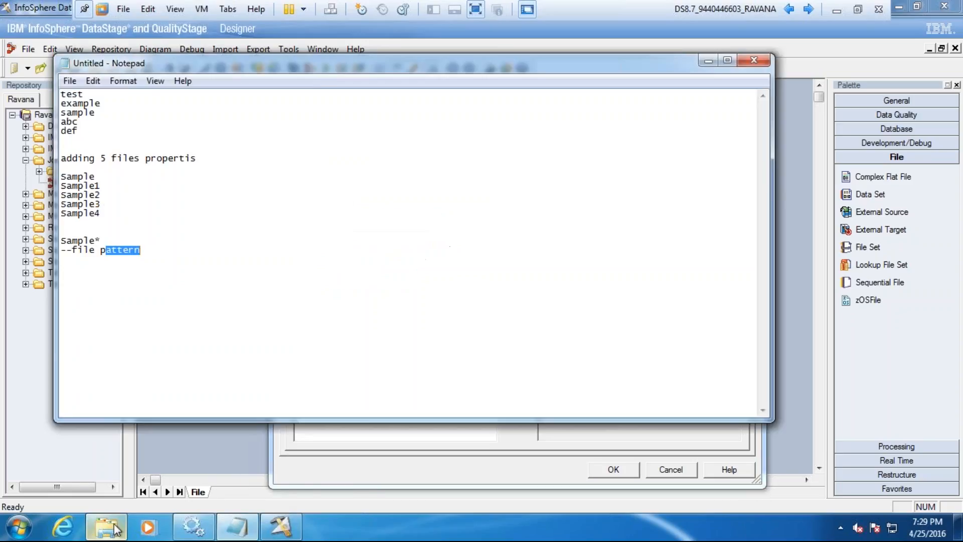
left_click(107, 528)
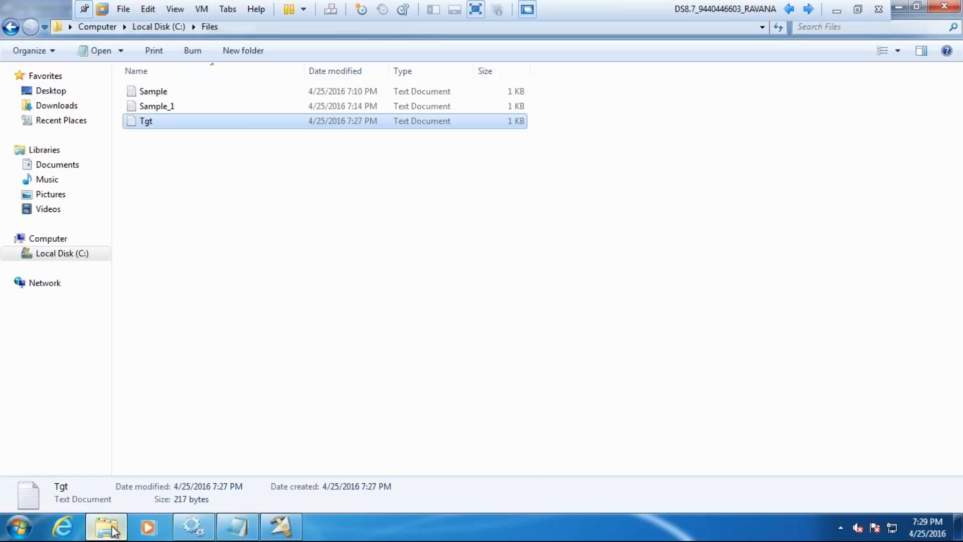
left_click(245, 530)
left_click(178, 261)
key("Return")
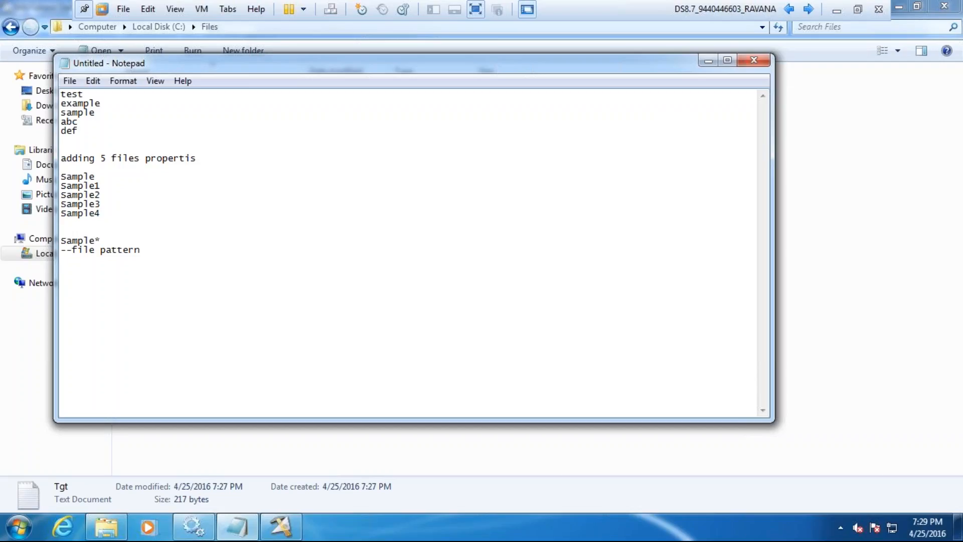
type("File2060421")
key("Return")
type("File201")
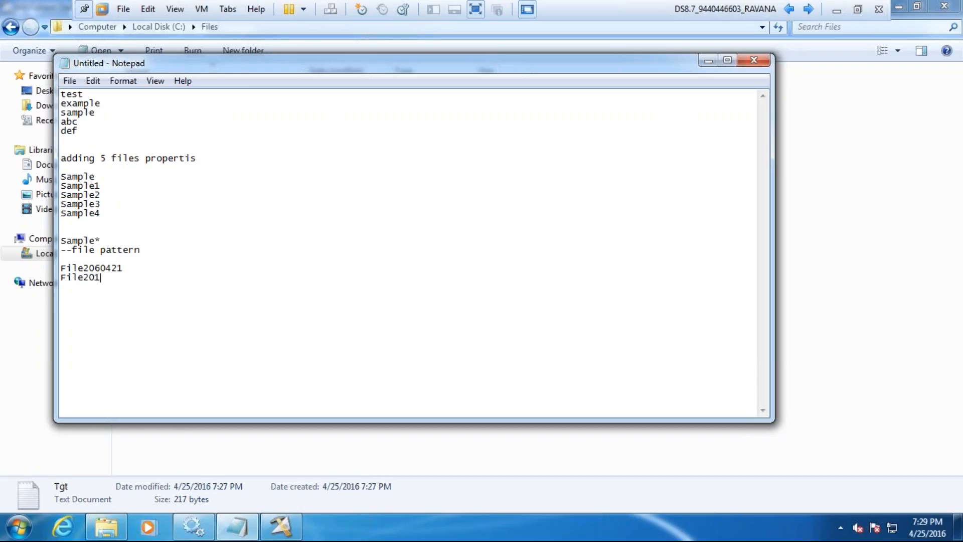
type("60422")
key("BackSpace")
type("1")
left_click(94, 268)
type("106")
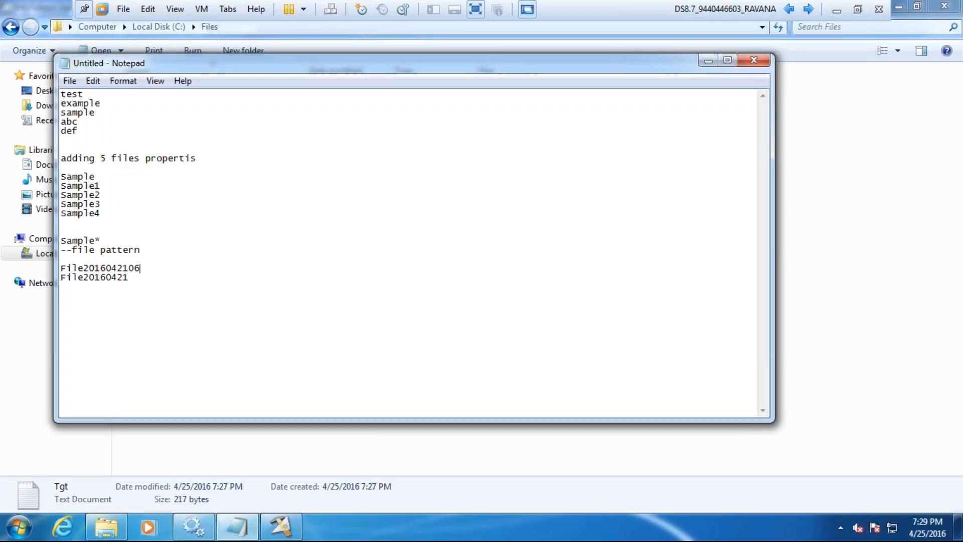
type("0000")
type("080000")
left_click_drag(205, 283, 69, 269)
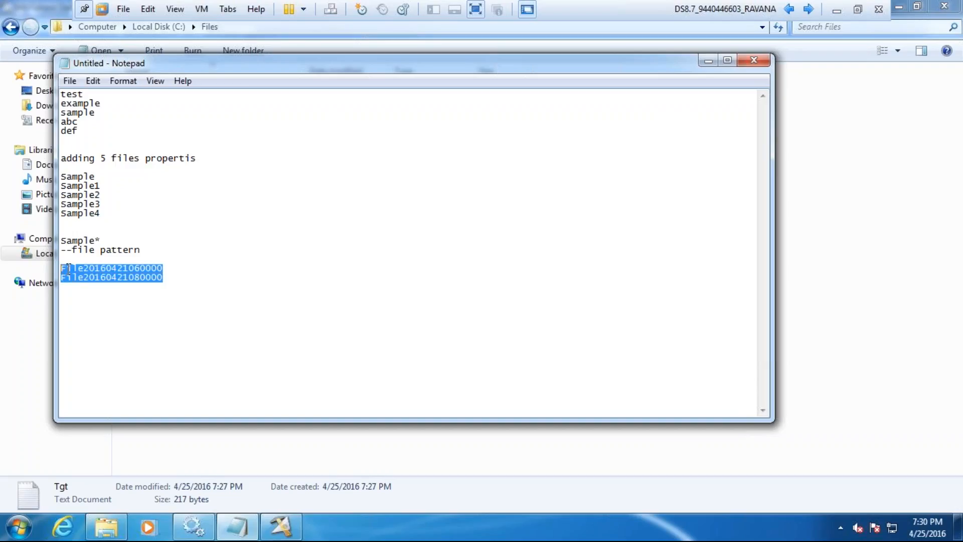
left_click(119, 270)
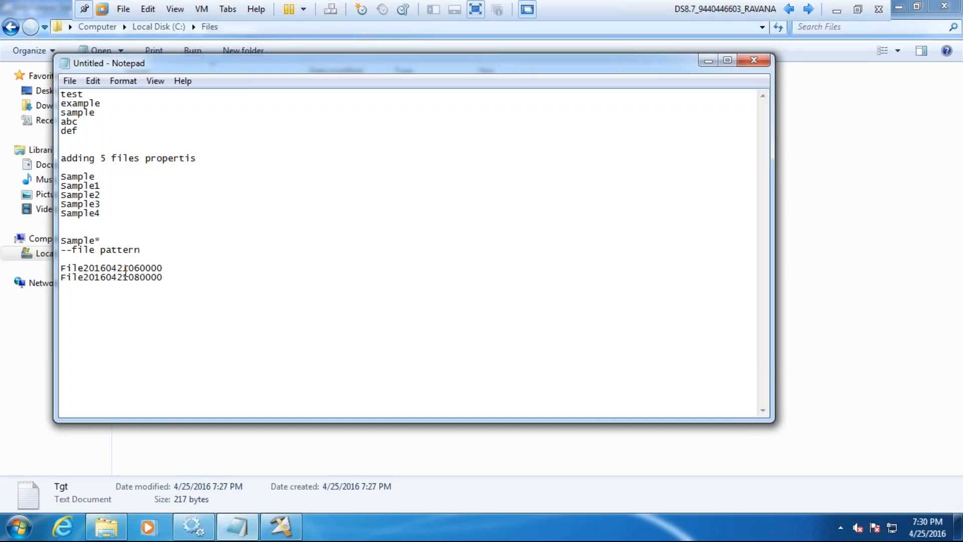
Step: Add the pattern File* below the two example file names, separated by a blank line
left_click(189, 276)
key("Return")
key("Return")
type("File*")
left_click(48, 308)
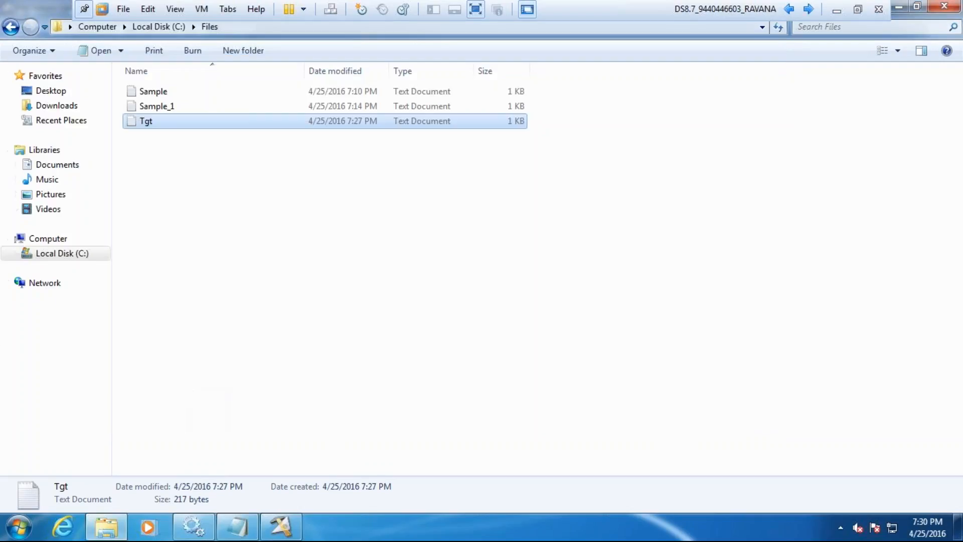
Step: Switch to DataStage Designer and add the Row Number Column option to the source stage, naming the column rownumber
left_click(276, 530)
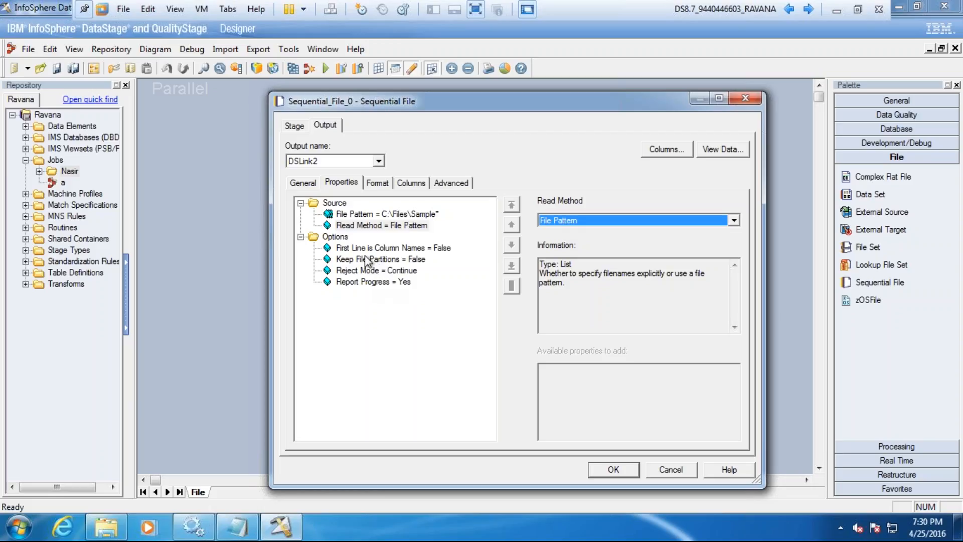
left_click(342, 238)
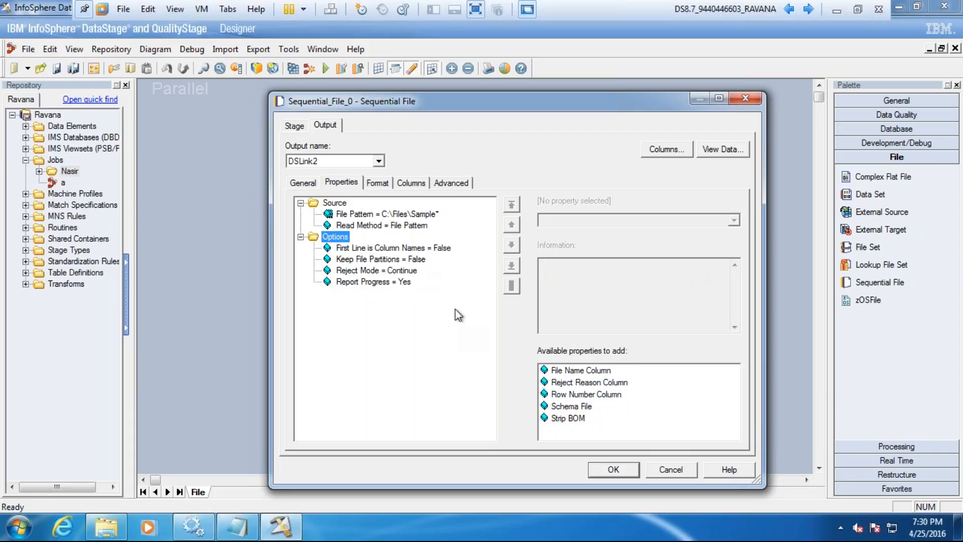
left_click(578, 400)
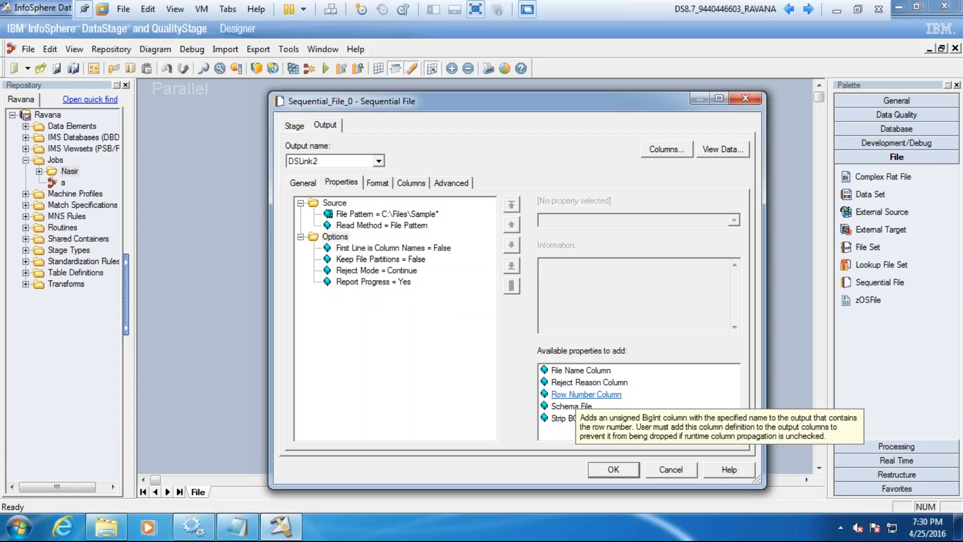
left_click(578, 400)
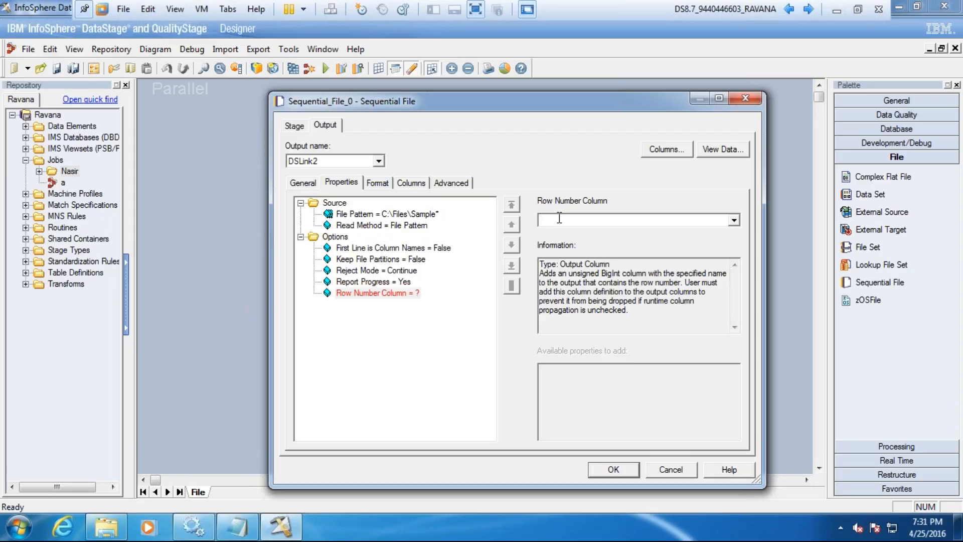
type("rownumber")
left_click(374, 270)
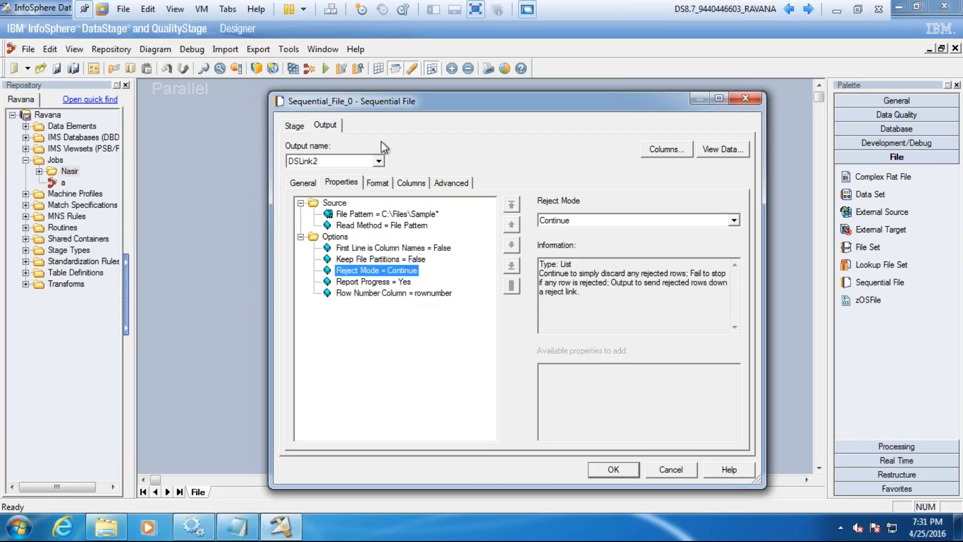
Step: Add a rownumber column to the source stage's output column definitions with SQL type BigInt and Nullable set to No
left_click(413, 183)
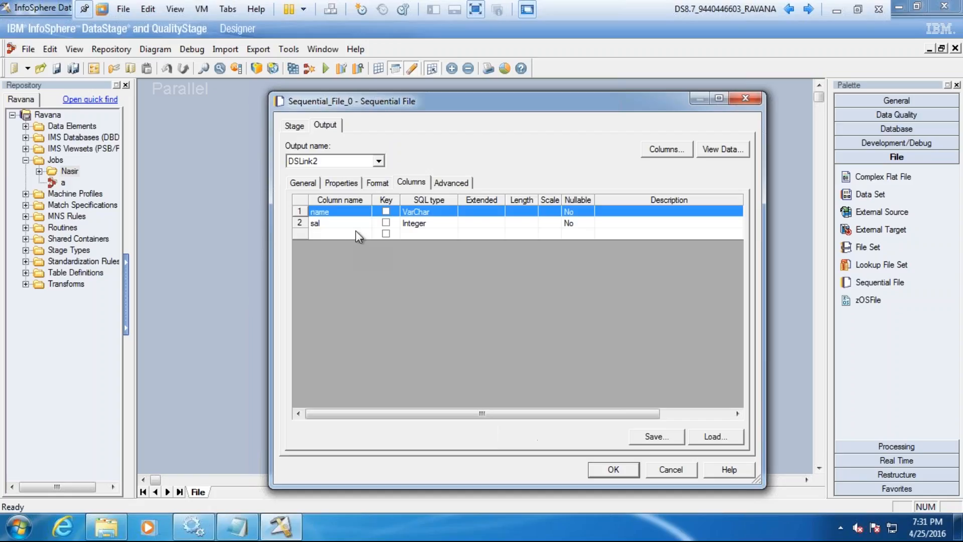
left_click(335, 234)
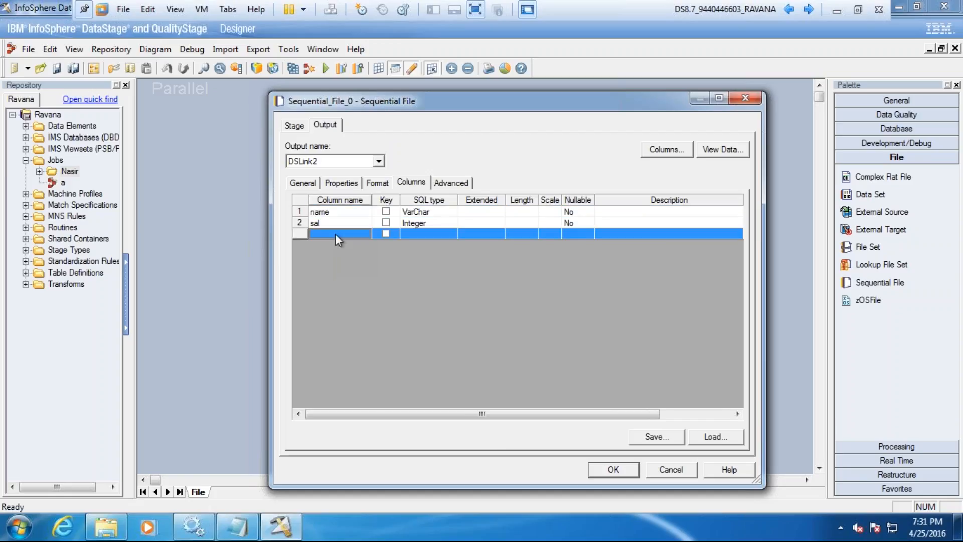
left_click(335, 234)
type("rownu")
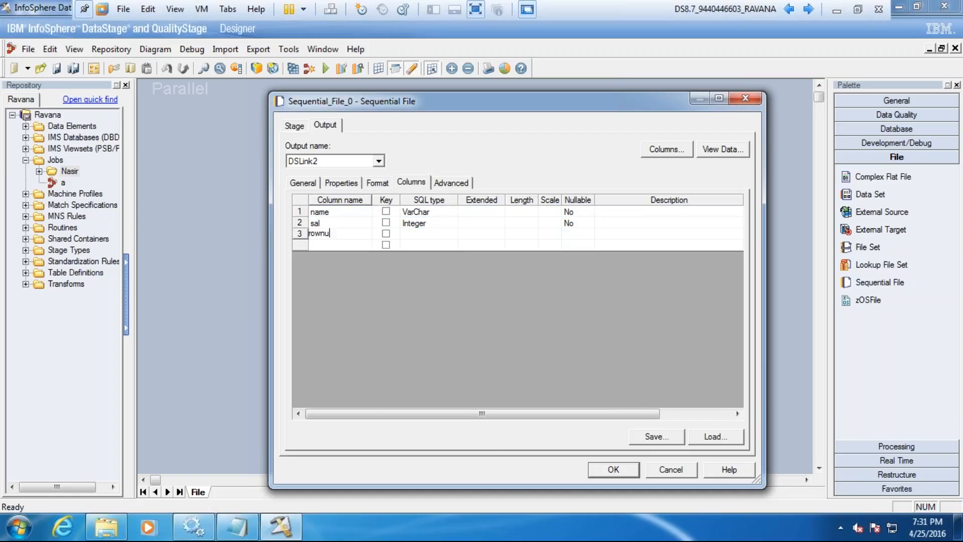
type("mber")
key("Tab")
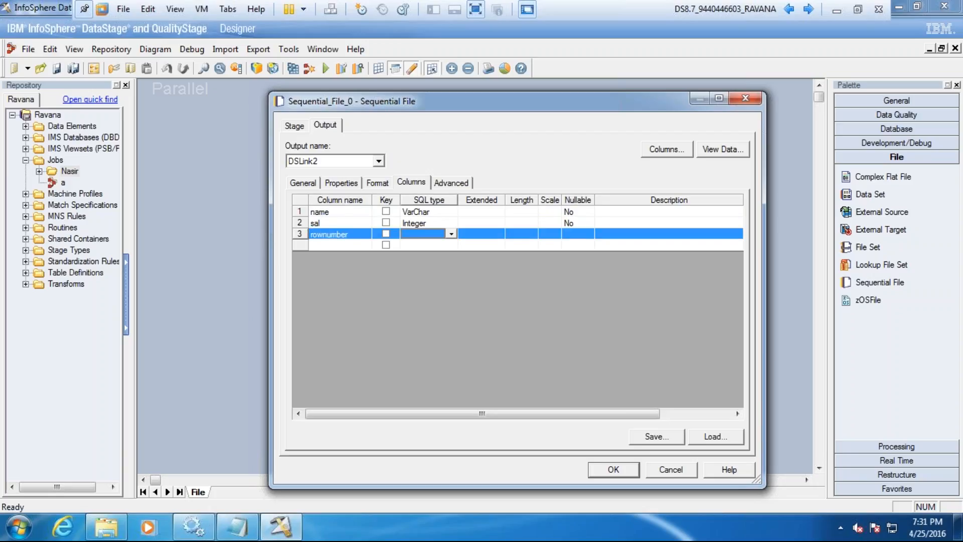
key("b")
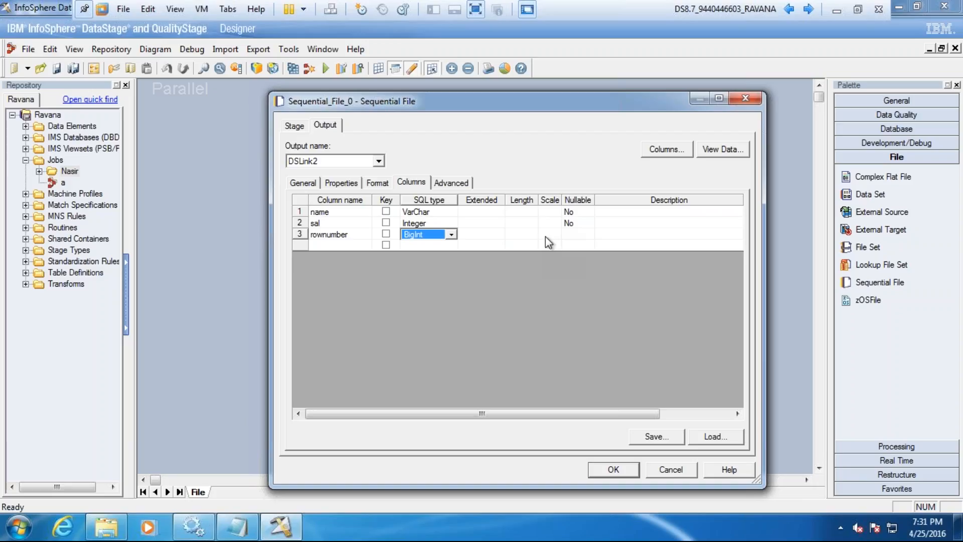
left_click(572, 236)
key("n")
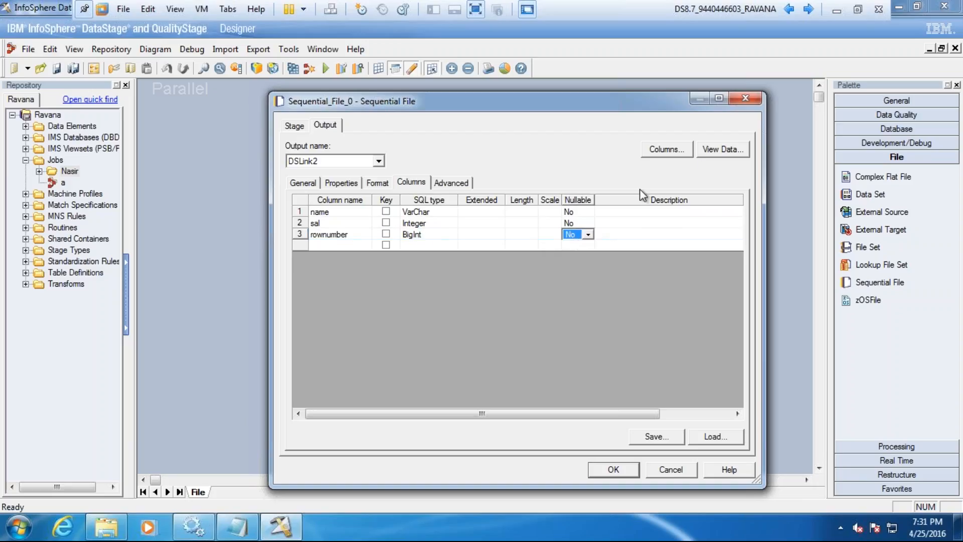
Step: Preview the source stage's data using the default row display settings
left_click(721, 149)
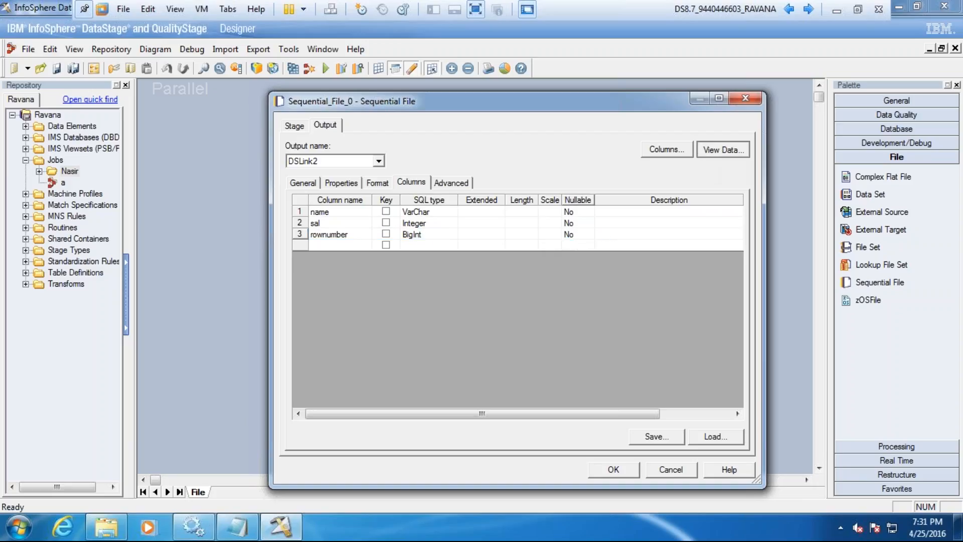
left_click(618, 224)
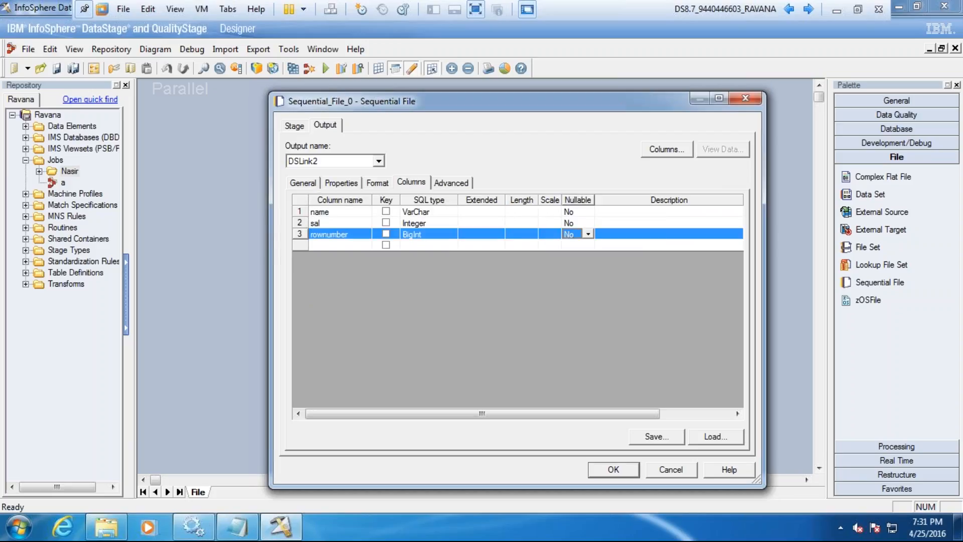
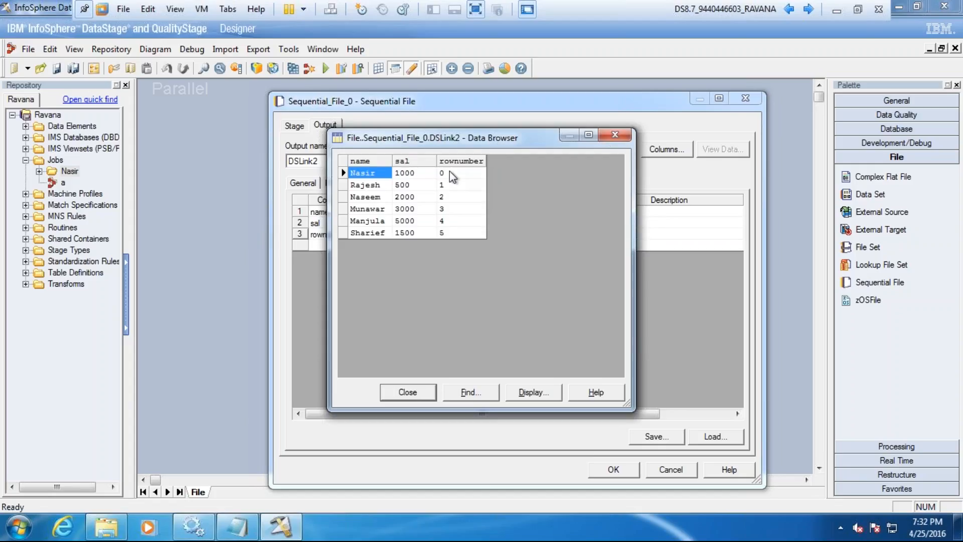
Step: Switch to Notepad and add the note rownum, followed below by the query select * from emp;
left_click(246, 527)
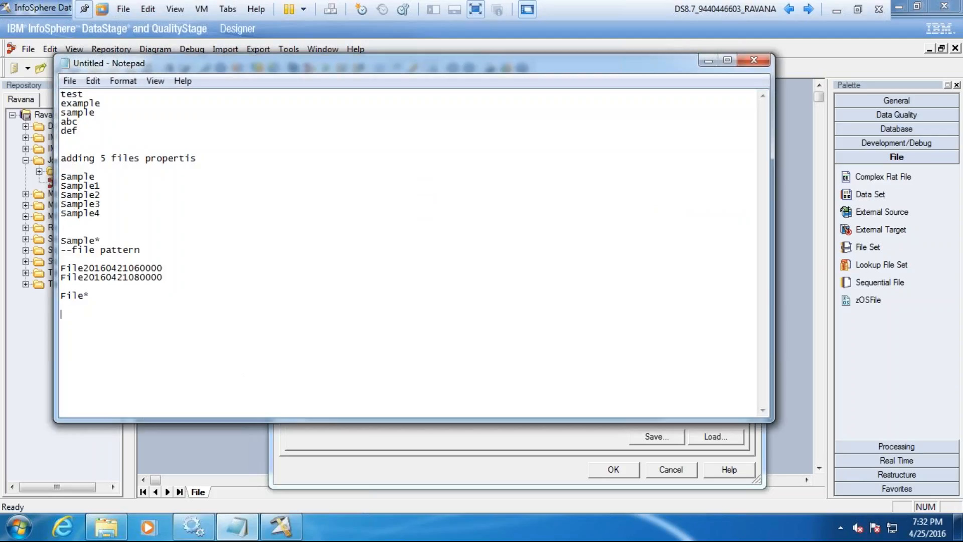
type("rownum")
key("Return")
key("Return")
type("select * from emp;")
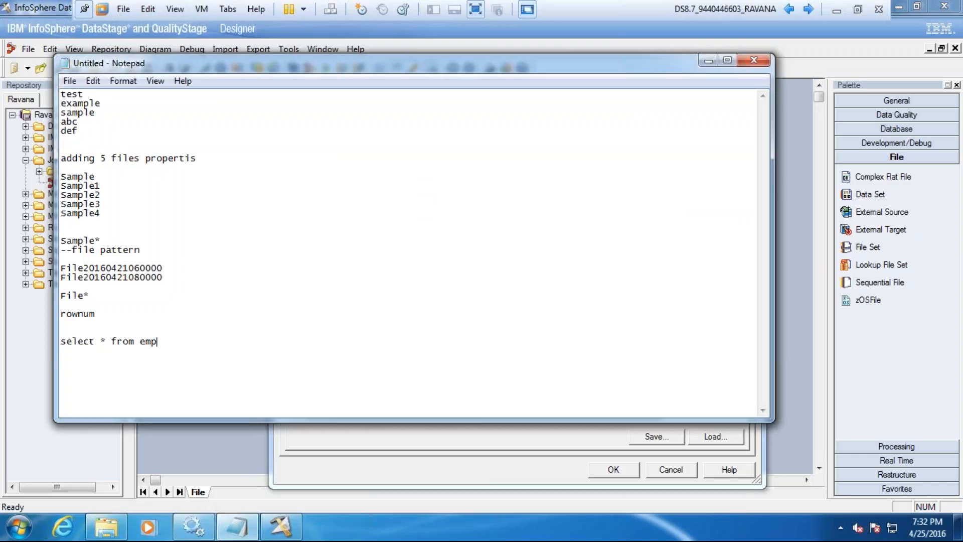
Step: Add a second query, select empno,rownum from emp; below the first, separated by a blank line
key("Return")
type("select")
type("mono")
key("BackSpace")
key("BackSpace")
key("BackSpace")
type("pno,rownum from")
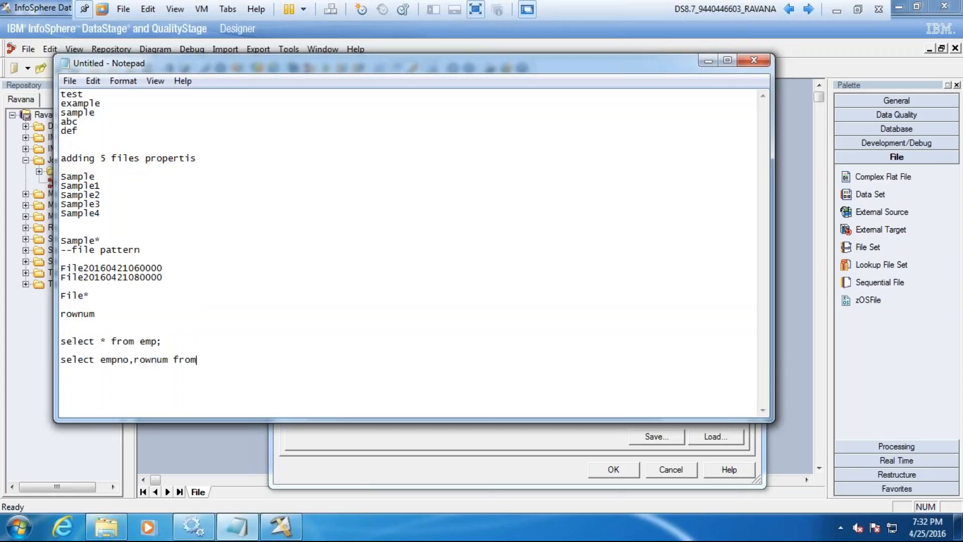
type(" emp;")
Step: Add the example rows 7369 1 and 7444 2 and a final 14 below the queries, and highlight rownum in the second query
key("Return")
key("Return")
type("7369")
type(" 1 ")
type("744")
type("4 2")
key("Return")
key("Return")
key("Return")
type("14")
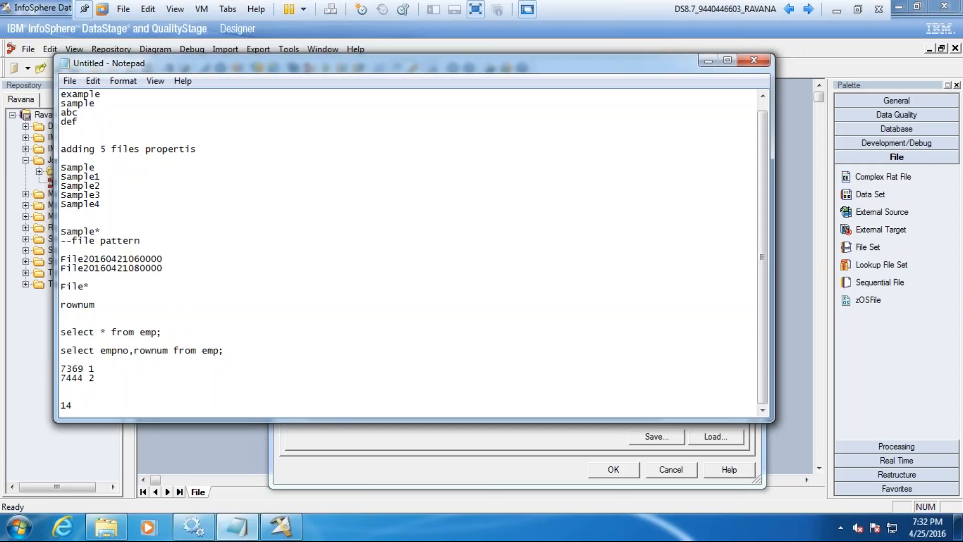
left_click_drag(168, 350, 137, 348)
Step: Return to DataStage Designer, close the data preview, and leave the source stage's properties without saving the changes
left_click(290, 435)
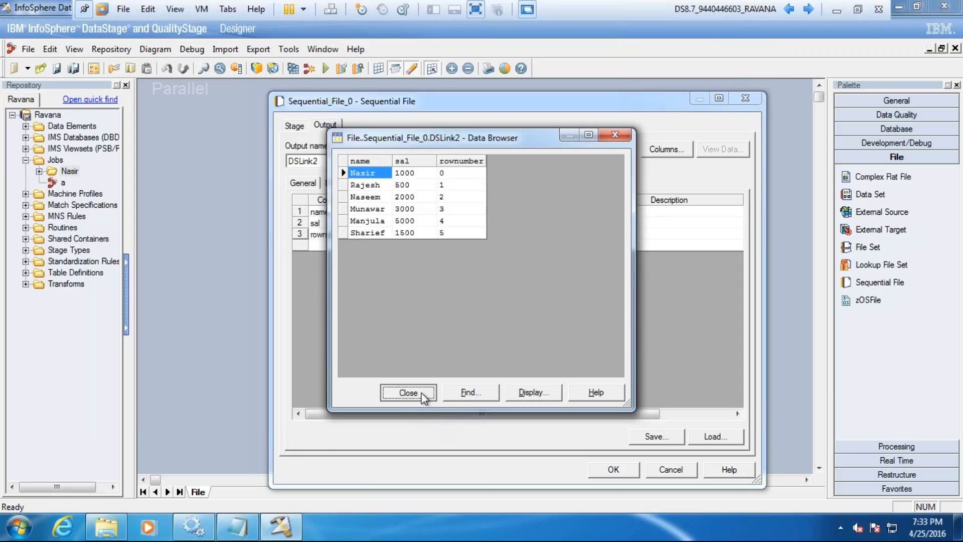
left_click(408, 392)
left_click(328, 184)
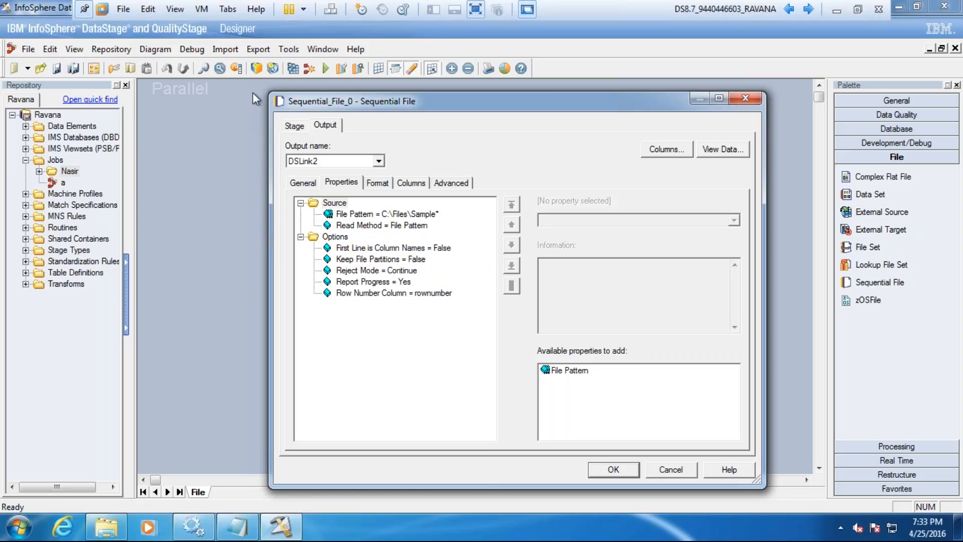
left_click(671, 470)
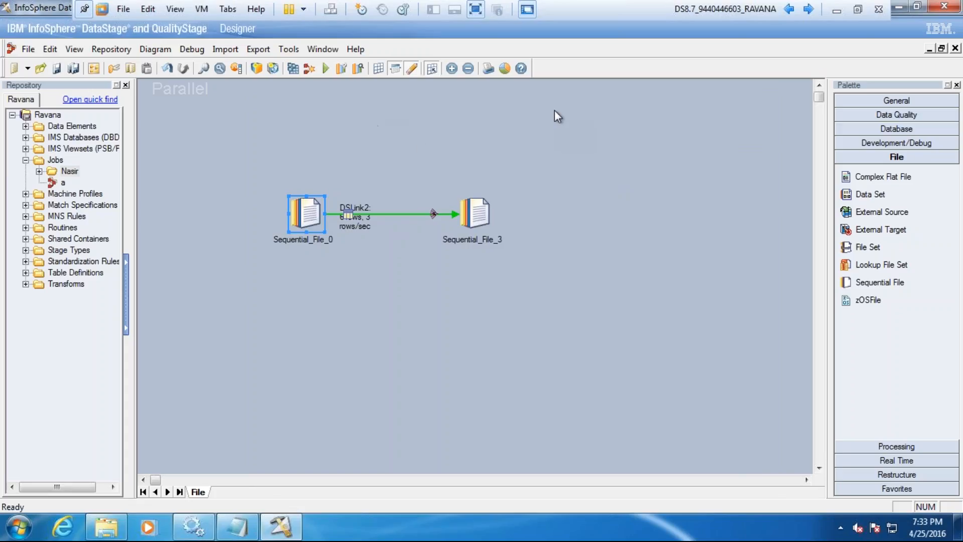
Step: Close the job File and exit DataStage Designer
left_click(303, 9)
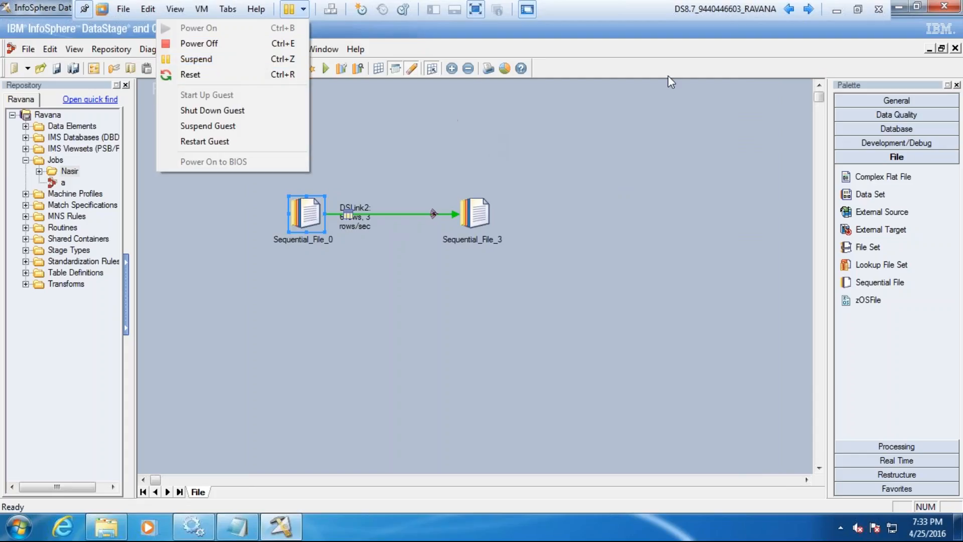
left_click(957, 53)
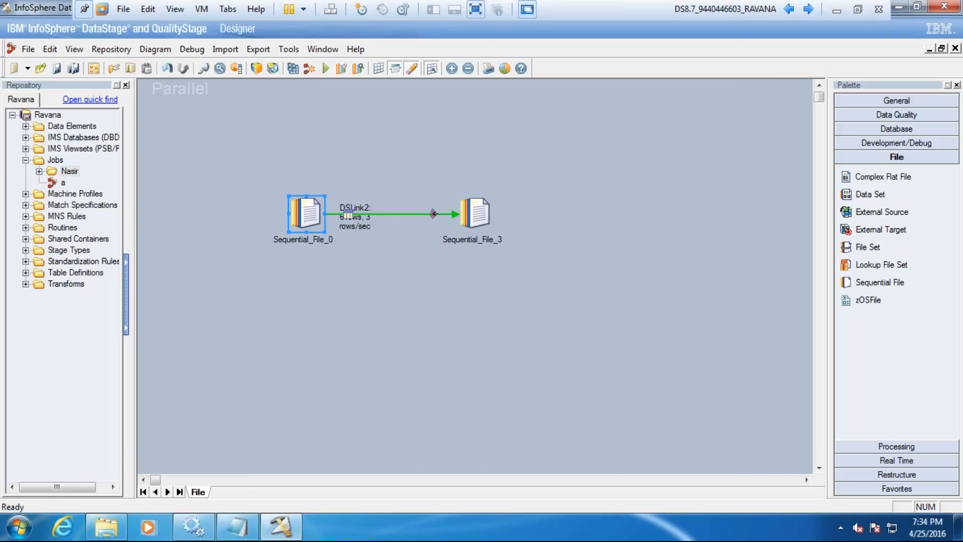
left_click(956, 49)
left_click(497, 295)
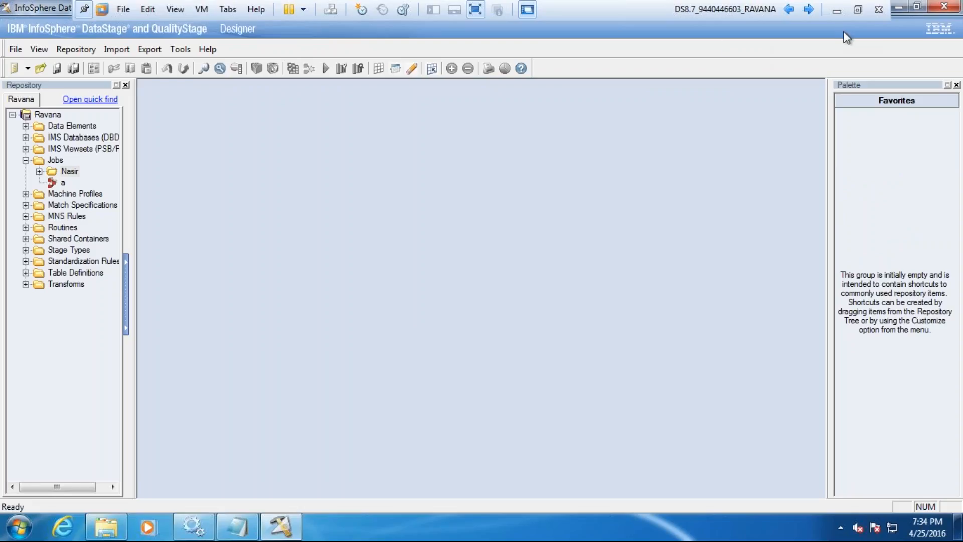
left_click(947, 7)
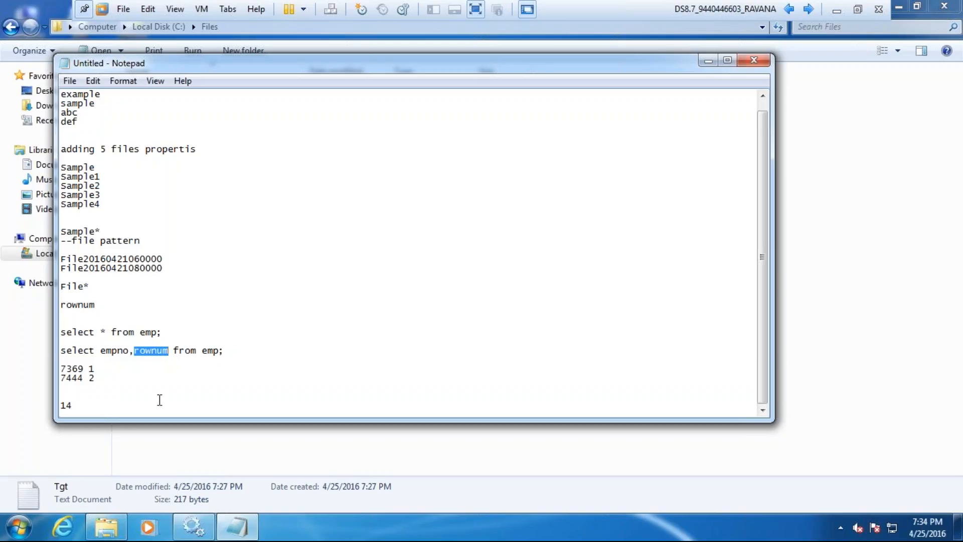
Step: Open the Windows Start menu
left_click(18, 528)
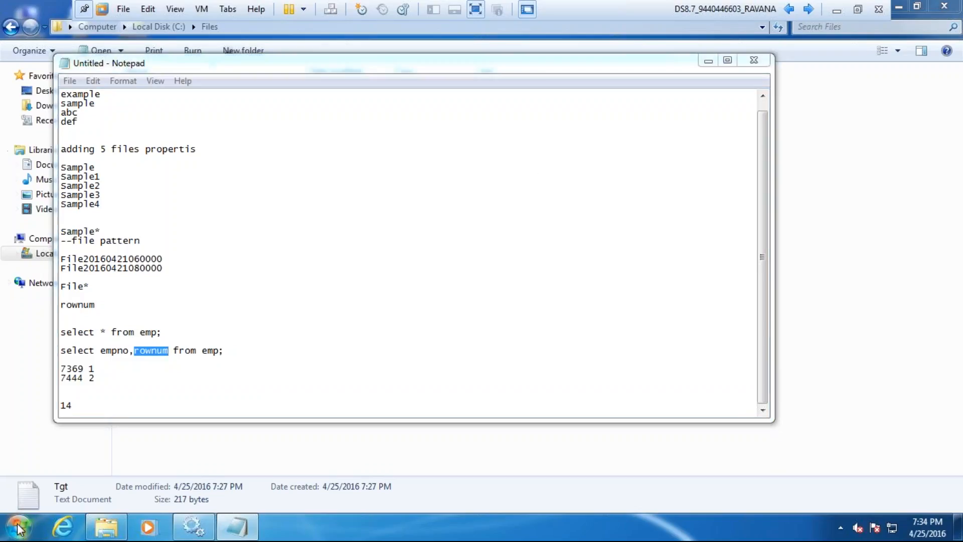